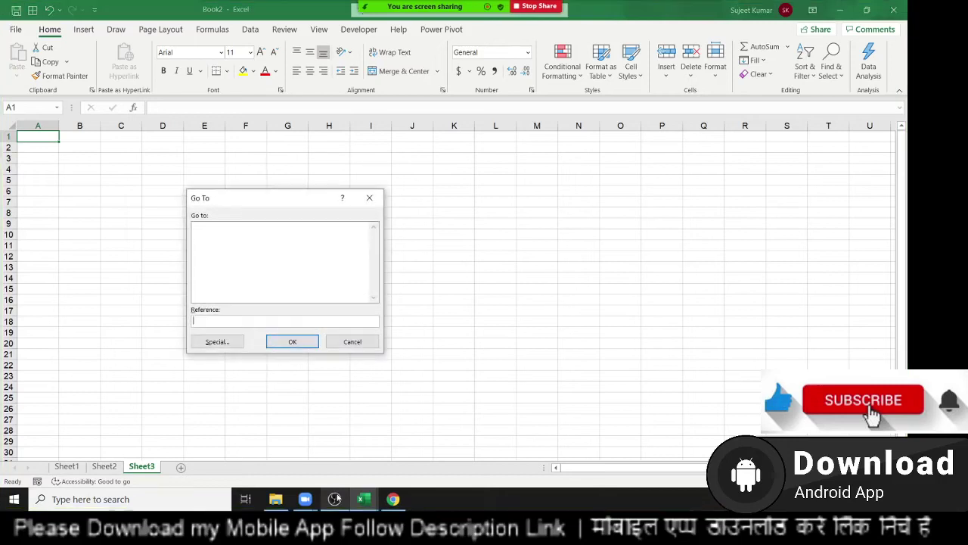
Cancel the Go To dialog and dismiss the extra menu to show the empty Sheet3
left_click(378, 200)
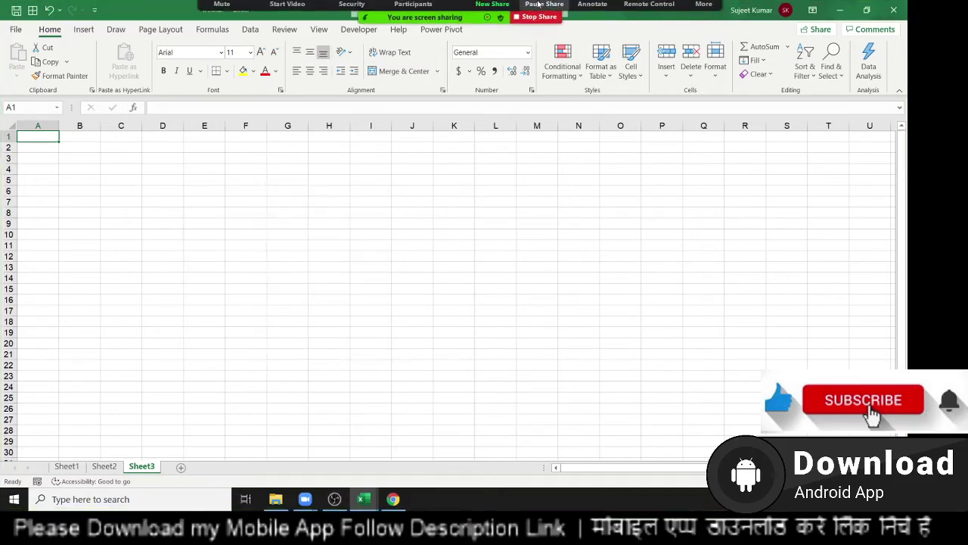
left_click(703, 15)
left_click(716, 63)
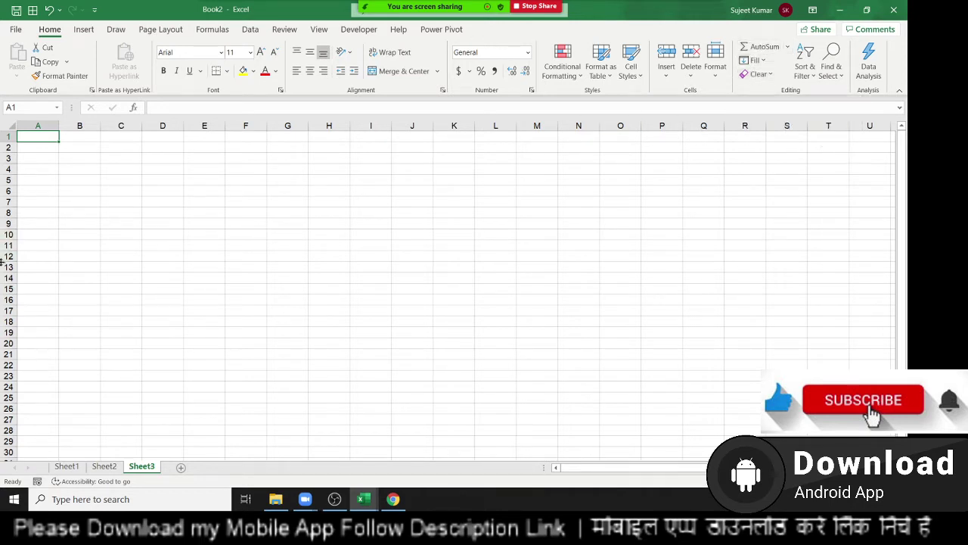
Enter 85, 25, 63, 36 and 63 down A1:A5
type("85")
key("Return")
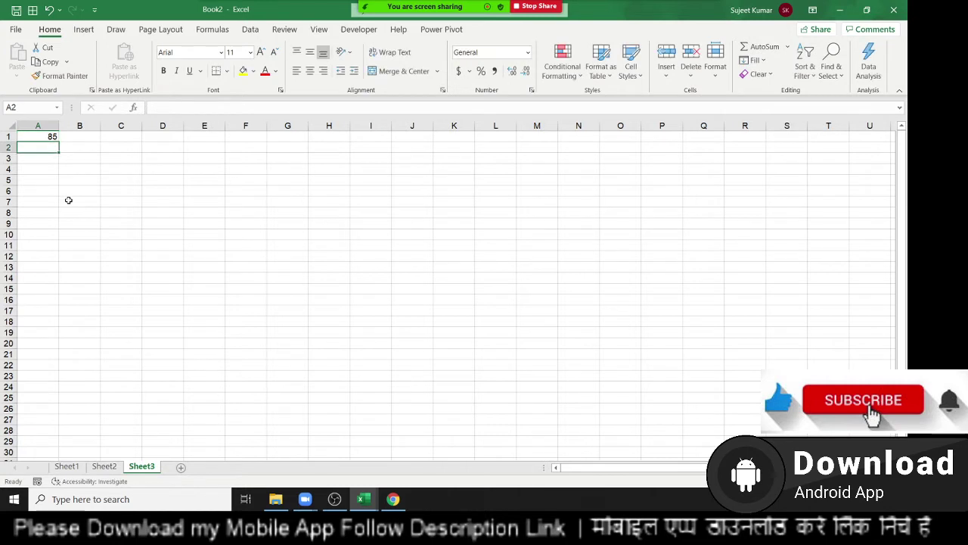
key("Up")
key("Down")
type("25")
key("Return")
type("63")
key("Return")
type("3")
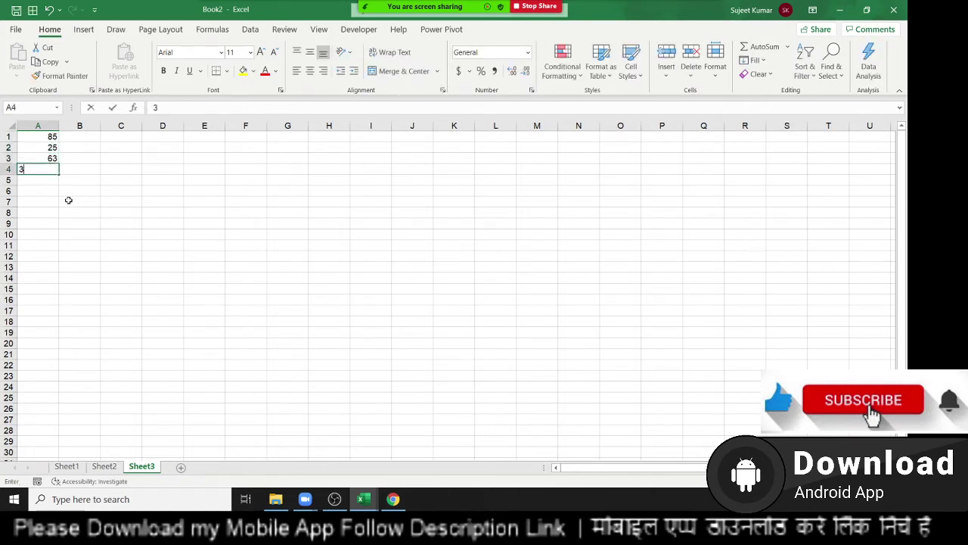
type("6")
key("Return")
type("63")
key("Return")
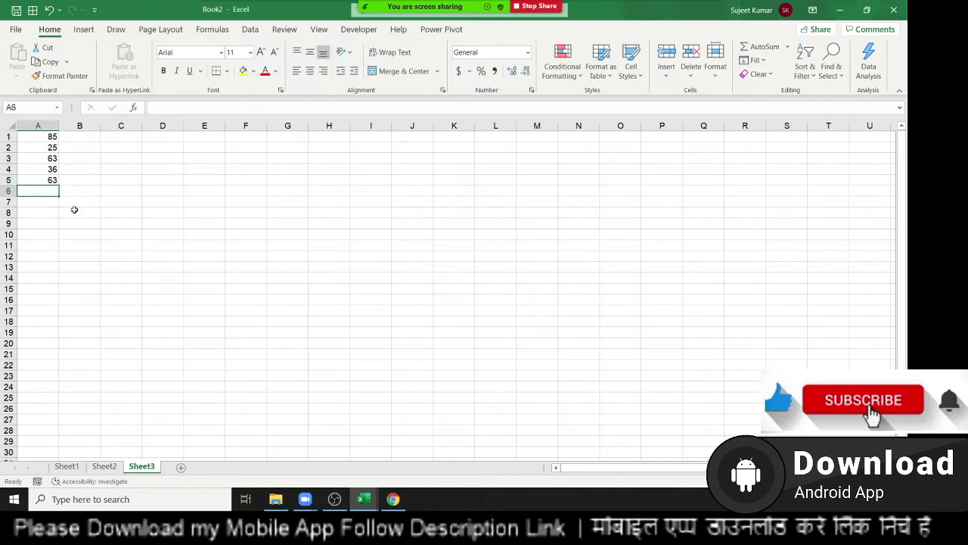
Total A1:A5 with =SUM in A6 to get 272, then delete that total
type("=su")
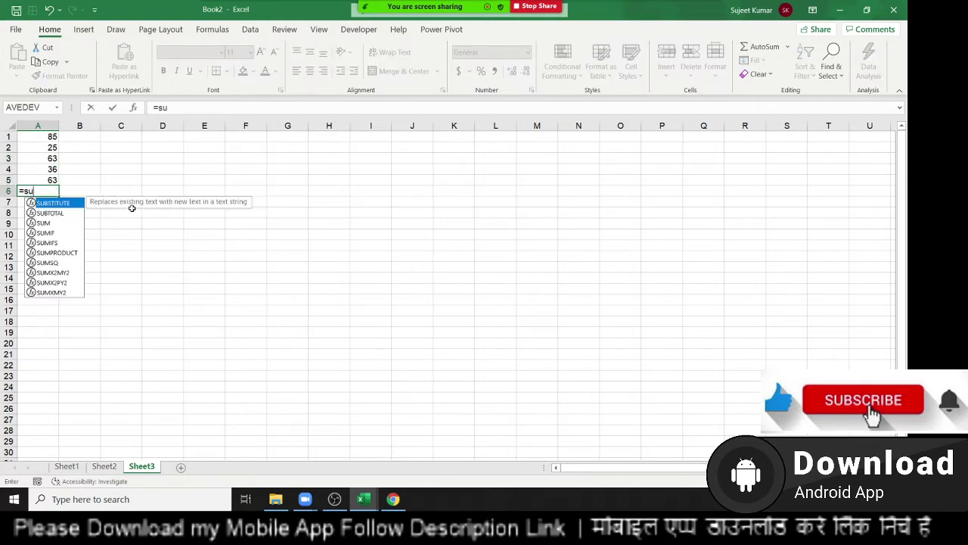
type("m")
key("Tab")
key("Up")
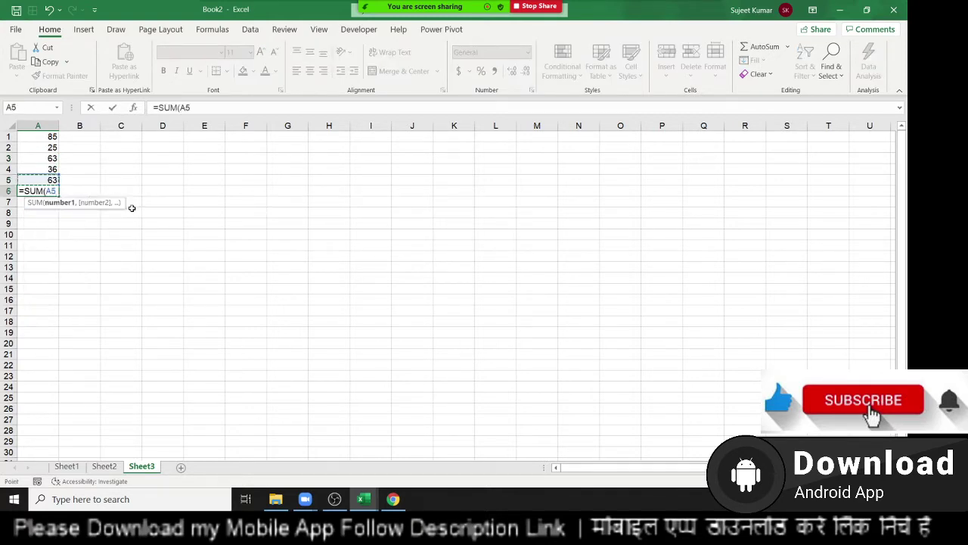
key("shift+Up")
key("shift+Up")
key("shift+Up")
key("shift+Up")
key("Return")
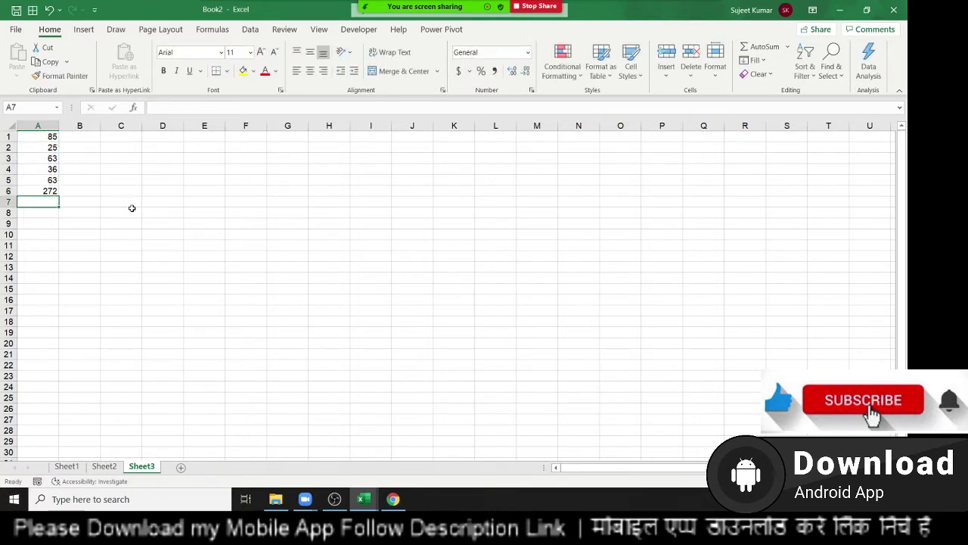
key("Up")
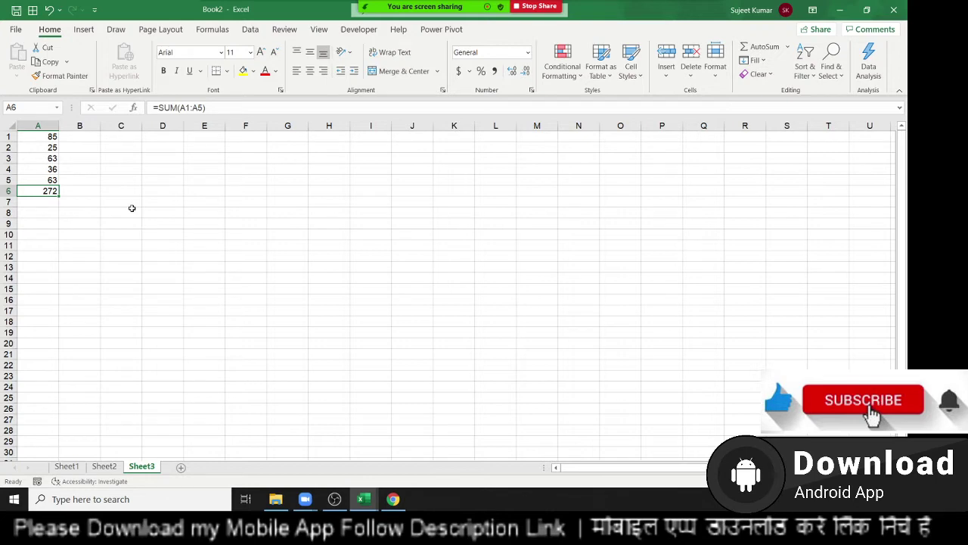
key("Delete")
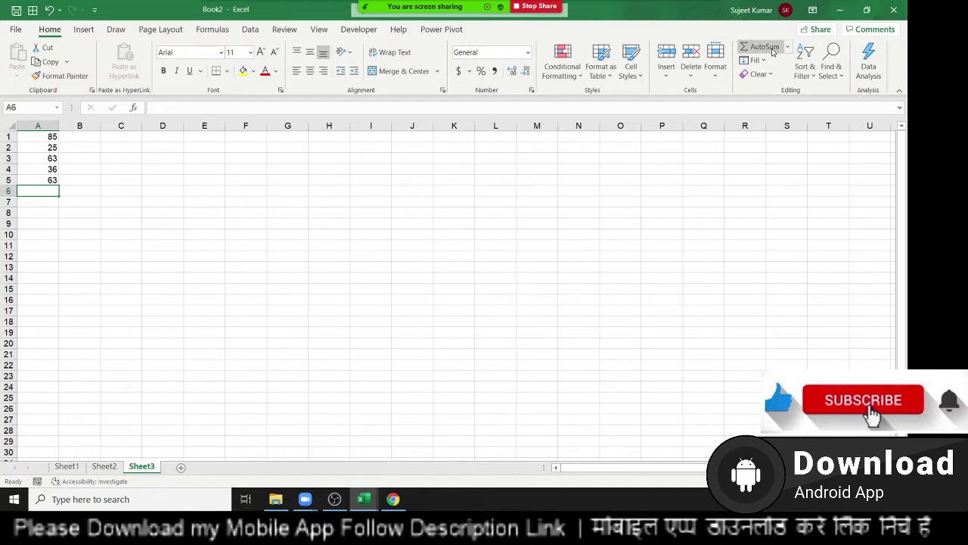
left_click(772, 52)
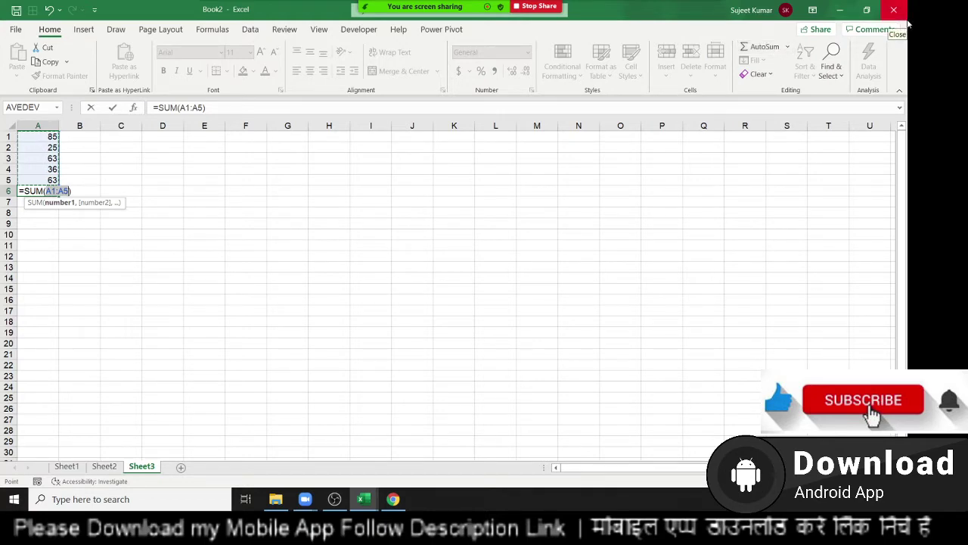
key("Return")
key("Up")
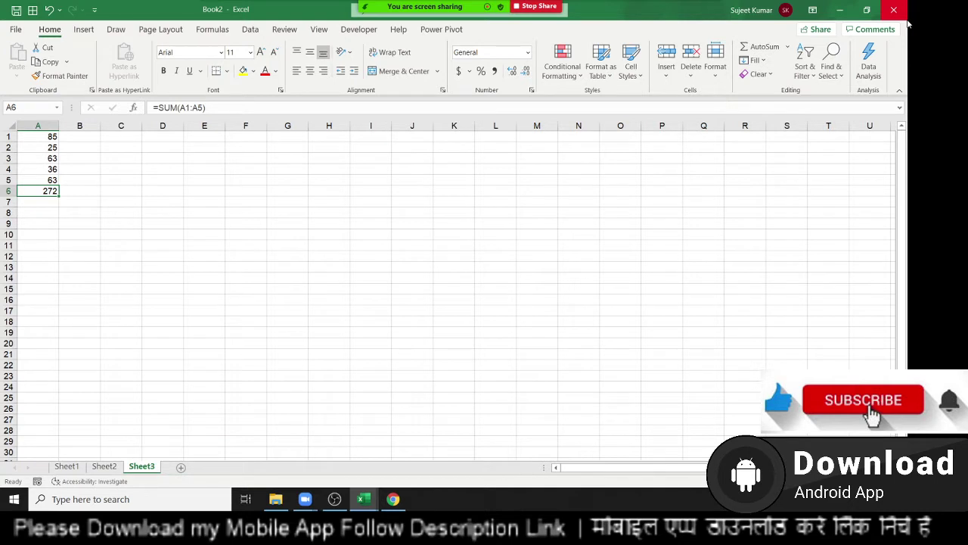
key("Delete")
key("Up")
key("ctrl+Up")
key("Down")
key("Down")
key("Down")
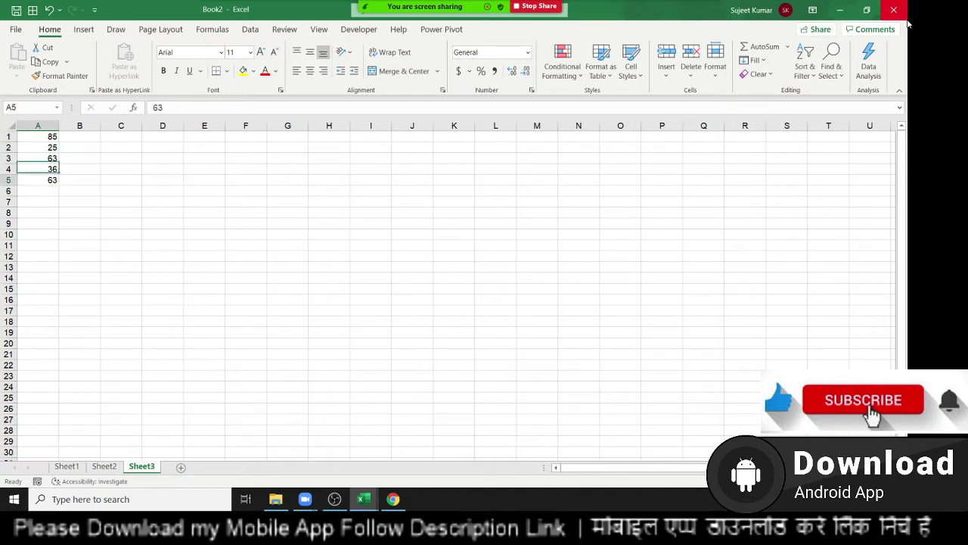
key("Down")
key("Down")
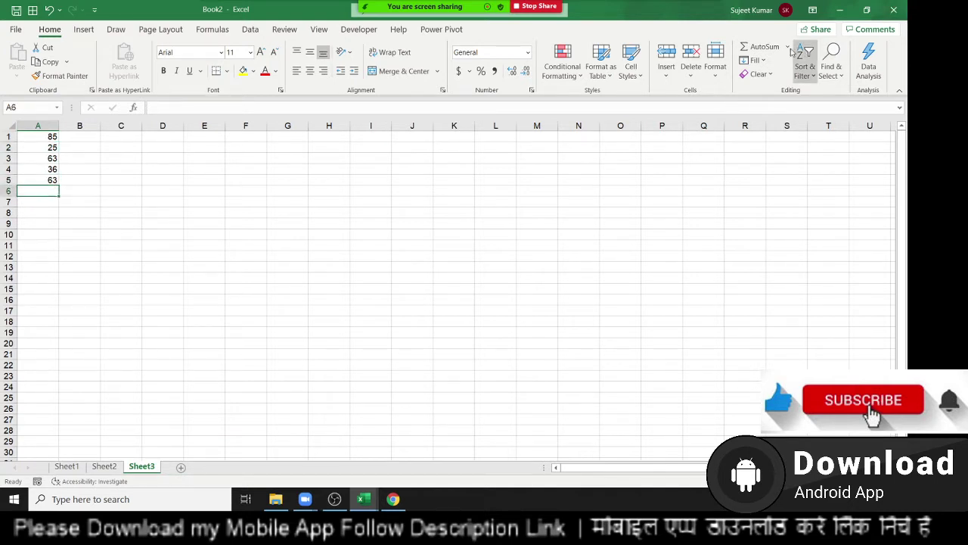
left_click(787, 47)
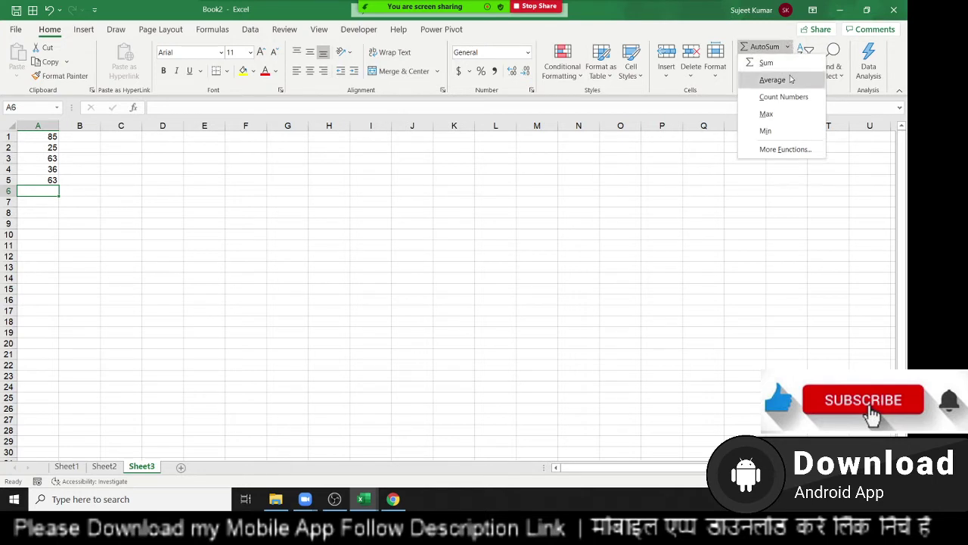
left_click(790, 79)
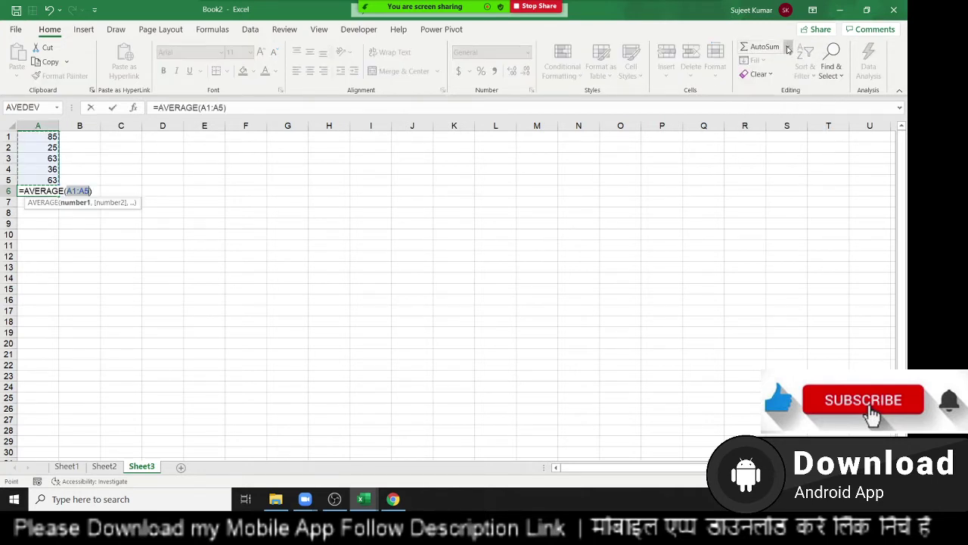
key("Escape")
left_click(787, 48)
left_click(790, 97)
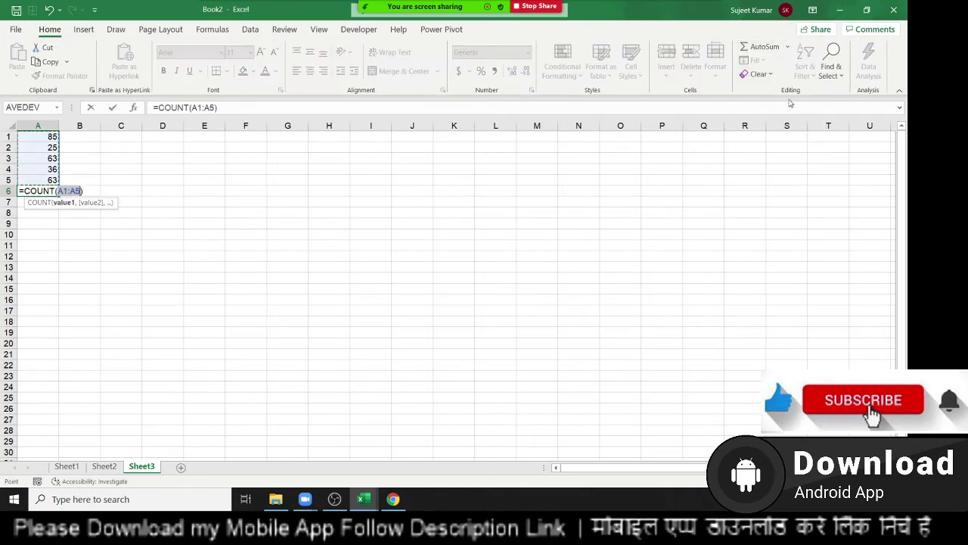
key("Escape")
left_click(787, 47)
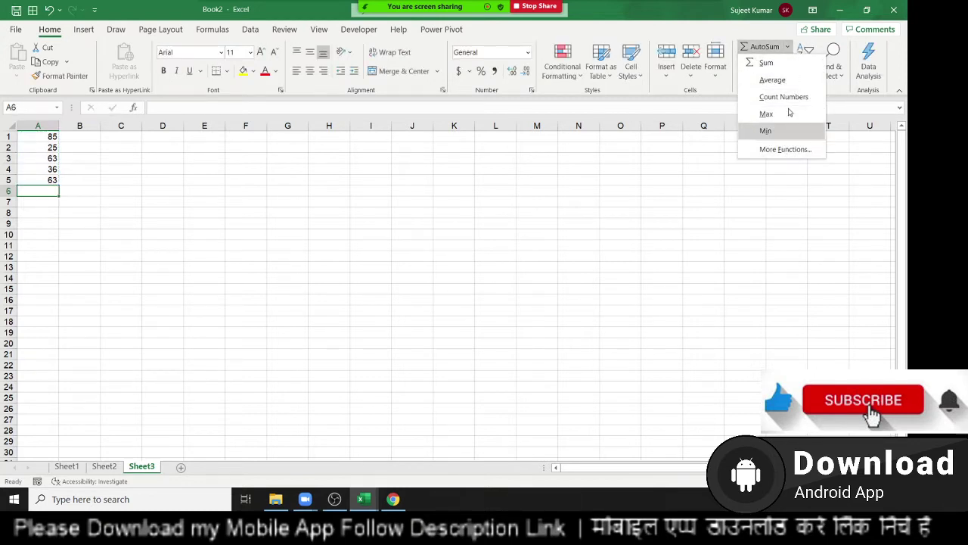
left_click(707, 200)
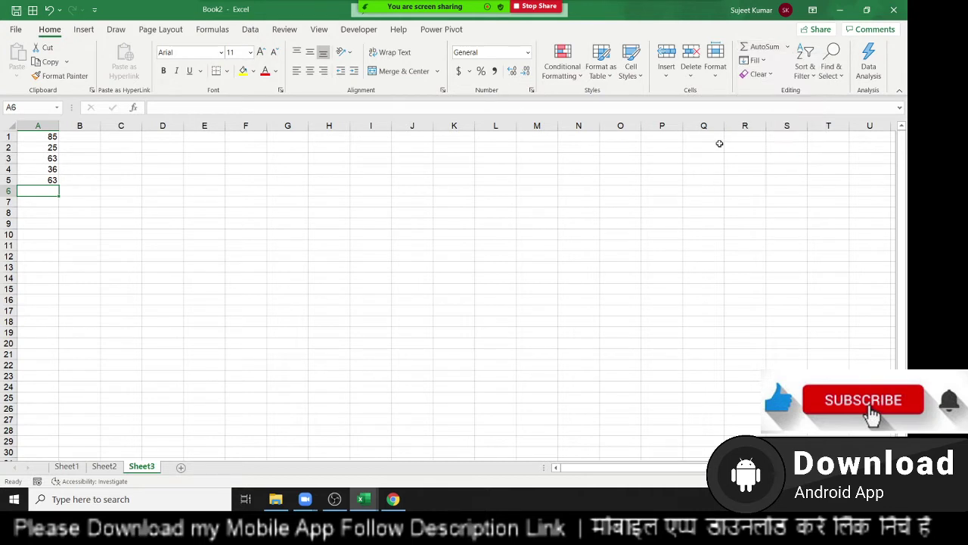
Clear A1:A5 and enter =RANDBETWEEN(10,90) in A3
left_click_drag(31, 180, 34, 138)
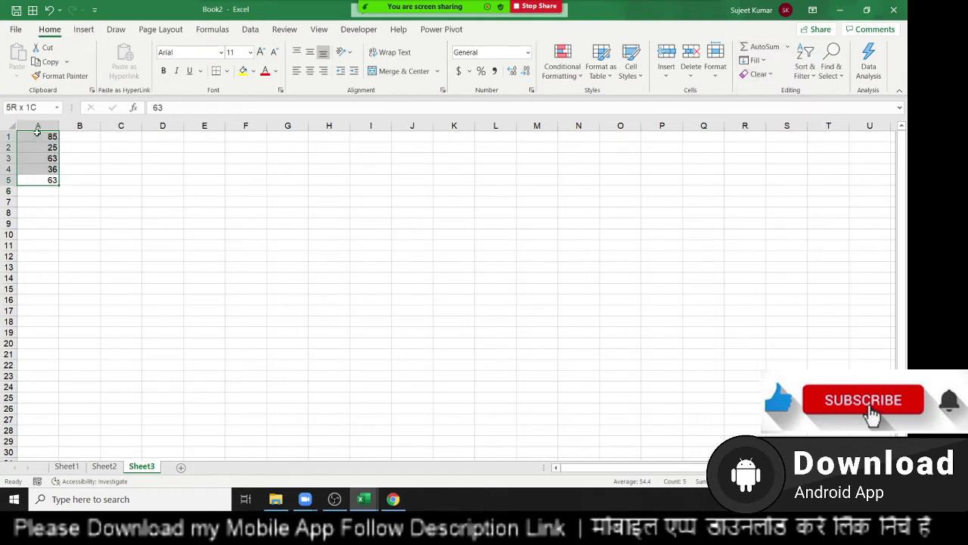
key("Delete")
left_click(30, 191)
left_click(30, 180)
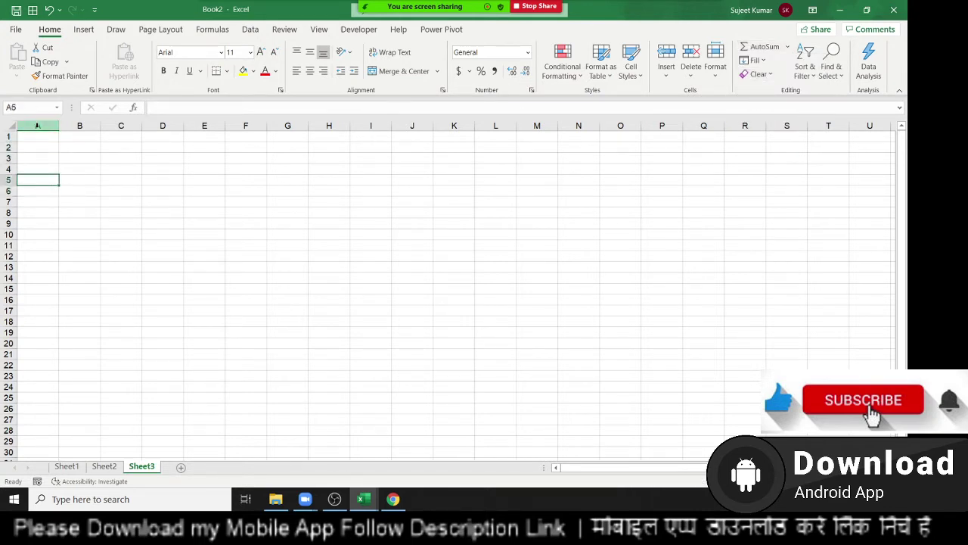
left_click_drag(44, 156, 492, 309)
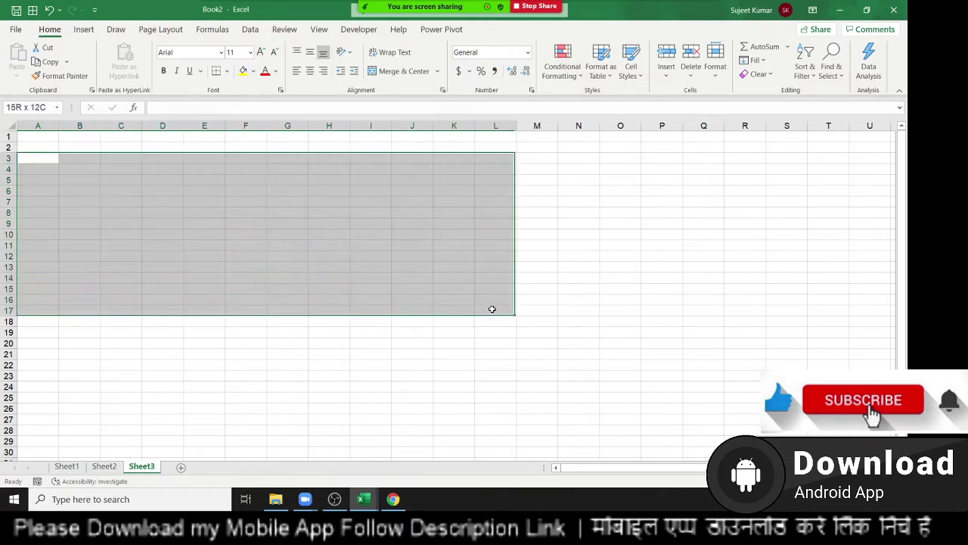
type("=ra")
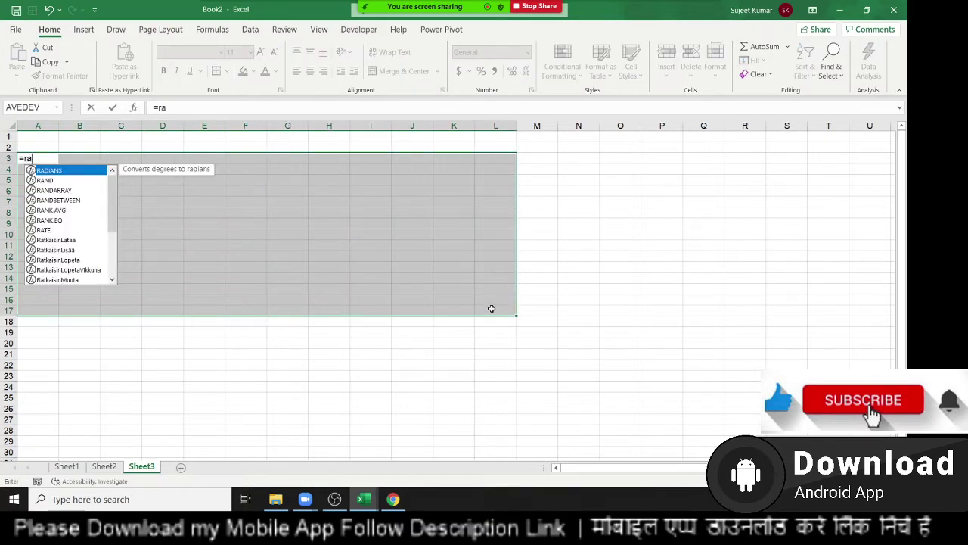
key("Down")
key("Down")
key("Down")
key("Tab")
type("10")
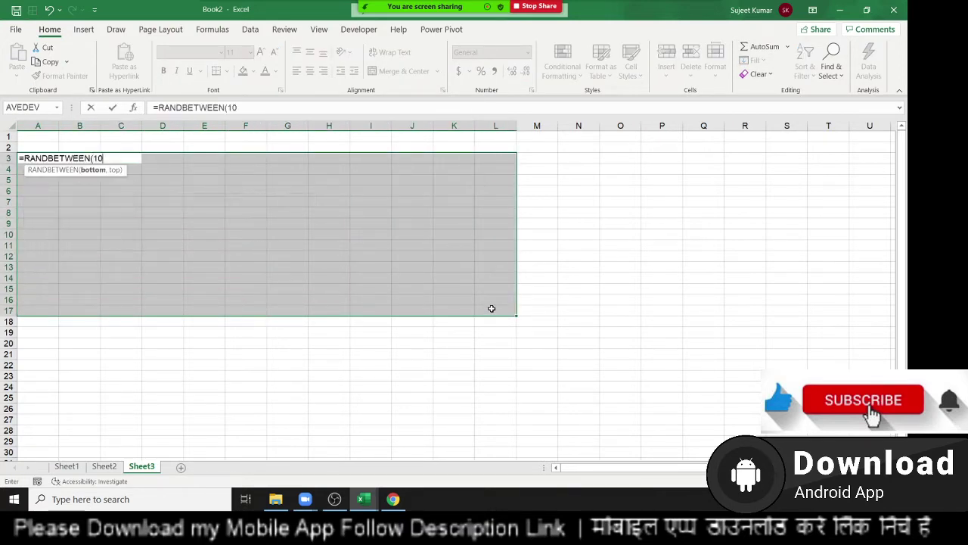
type(",90")
type(")")
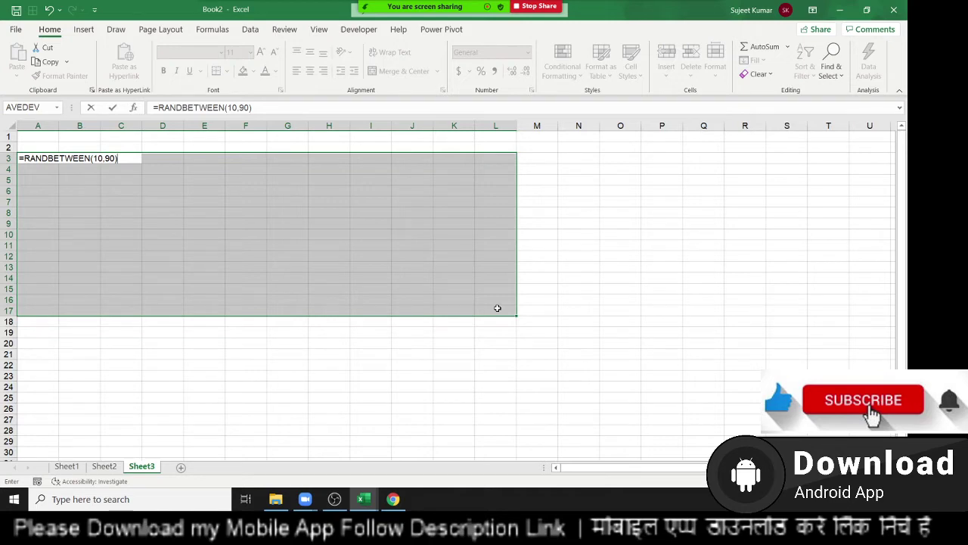
key("Return")
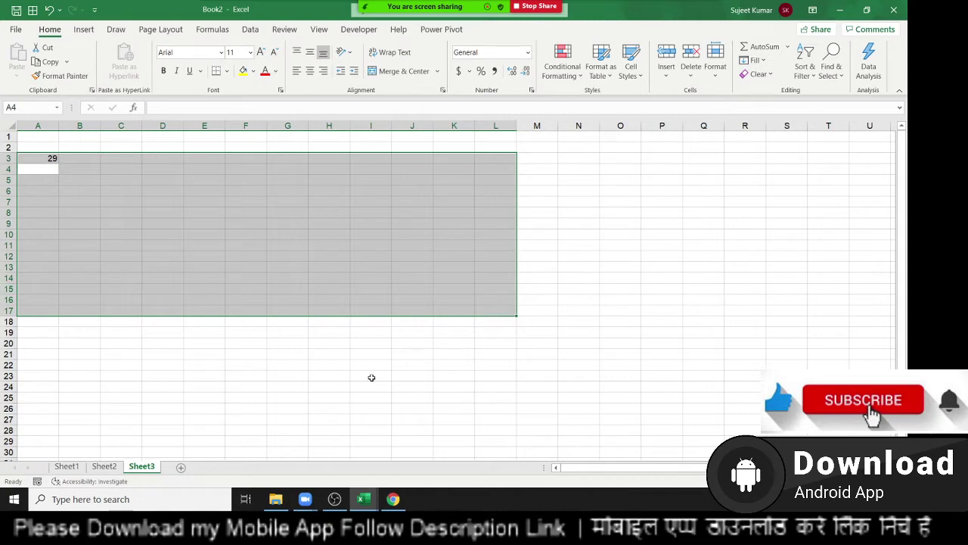
Copy the formula down to row 16 with Ctrl+D, then across A3:I16 with Ctrl+R
left_click(169, 265)
left_click(48, 159)
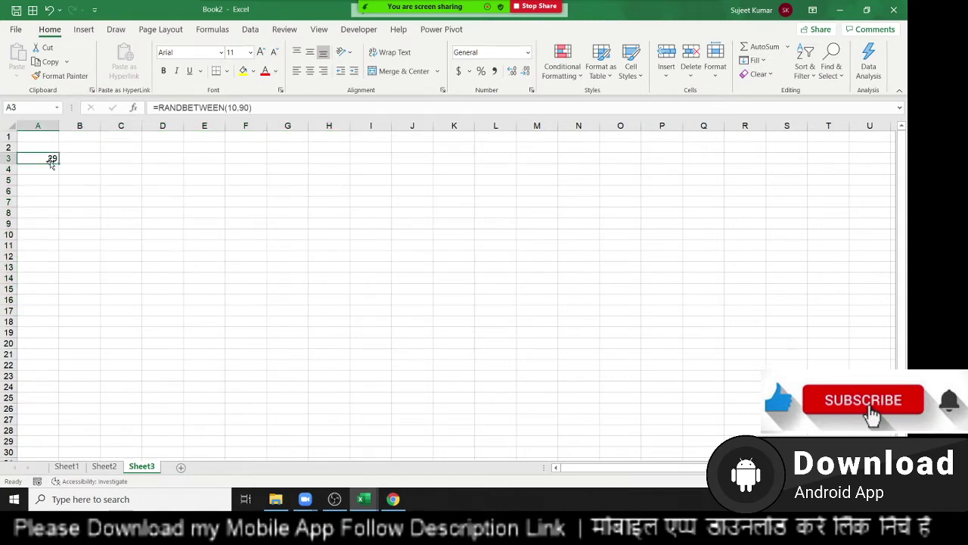
mouse_move(39, 158)
left_mouse_down()
mouse_move(159, 218)
mouse_move(425, 296)
left_mouse_up()
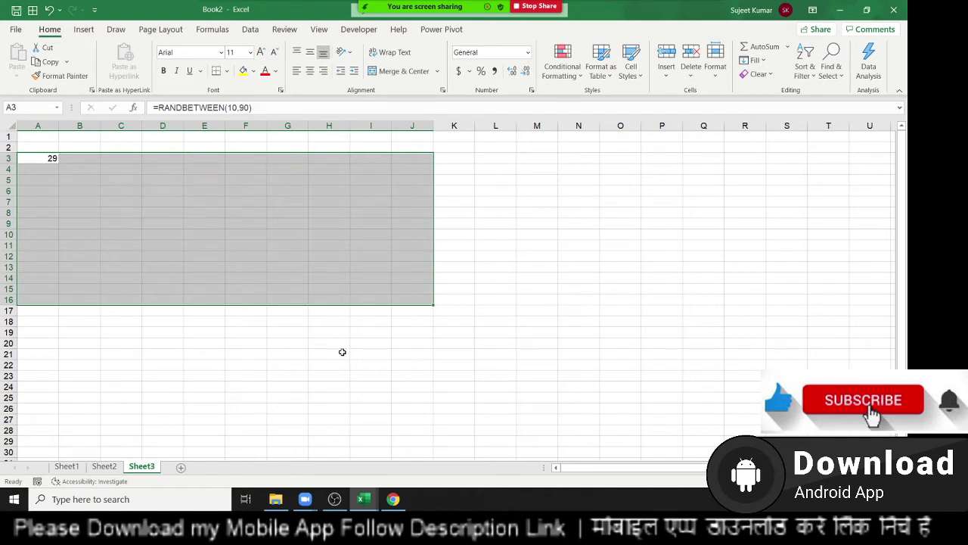
key("ctrl+d")
left_click_drag(49, 202, 48, 267)
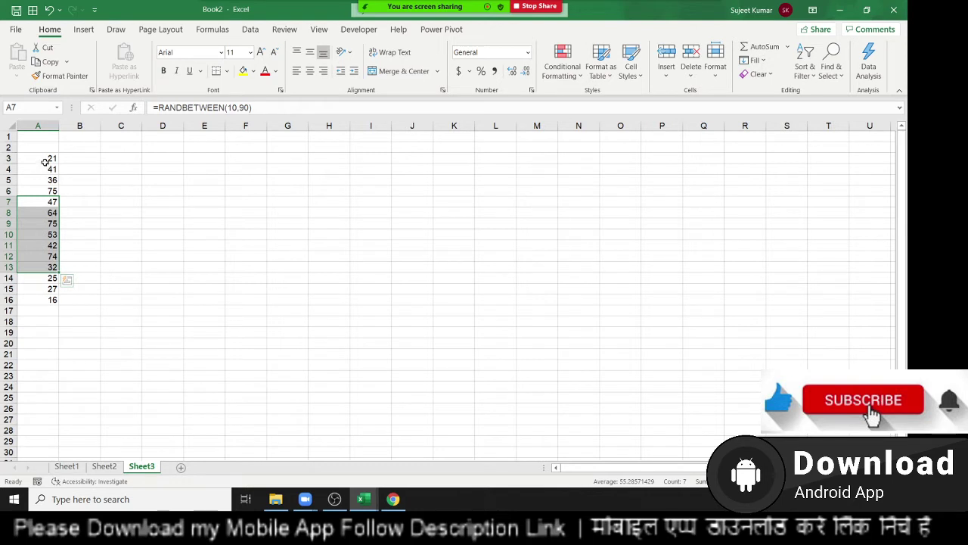
left_click_drag(45, 162, 363, 303)
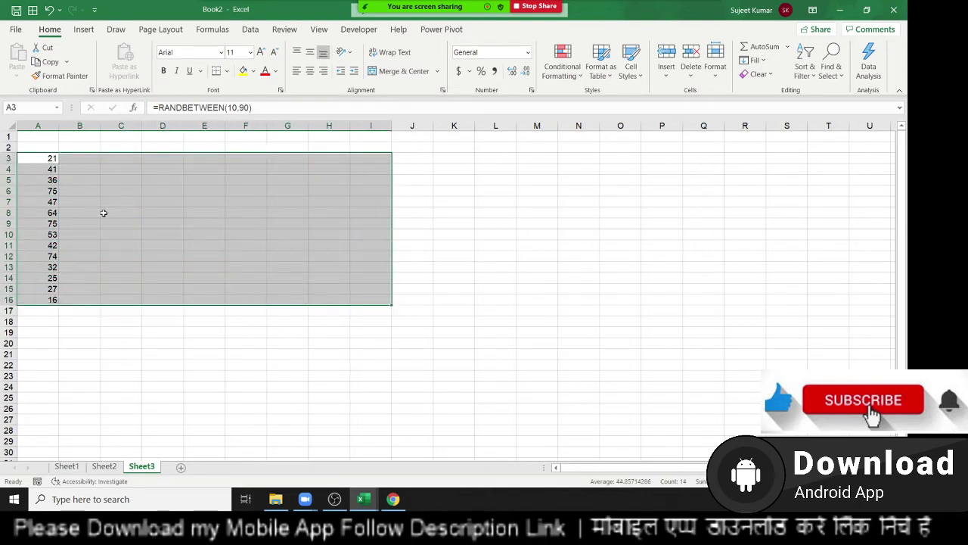
key("ctrl+r")
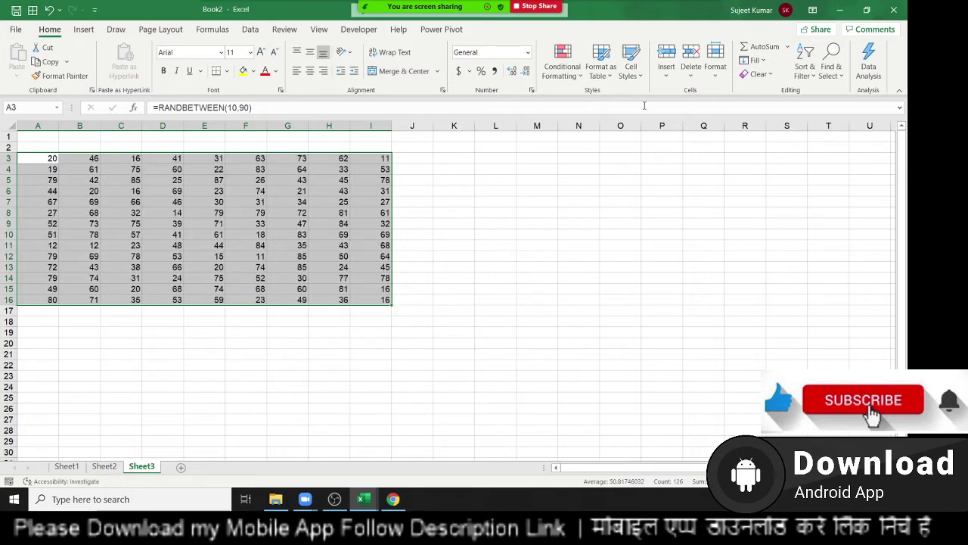
Copy row 3's random formulas up into row 2 across A:I with Fill Up
left_click(754, 60)
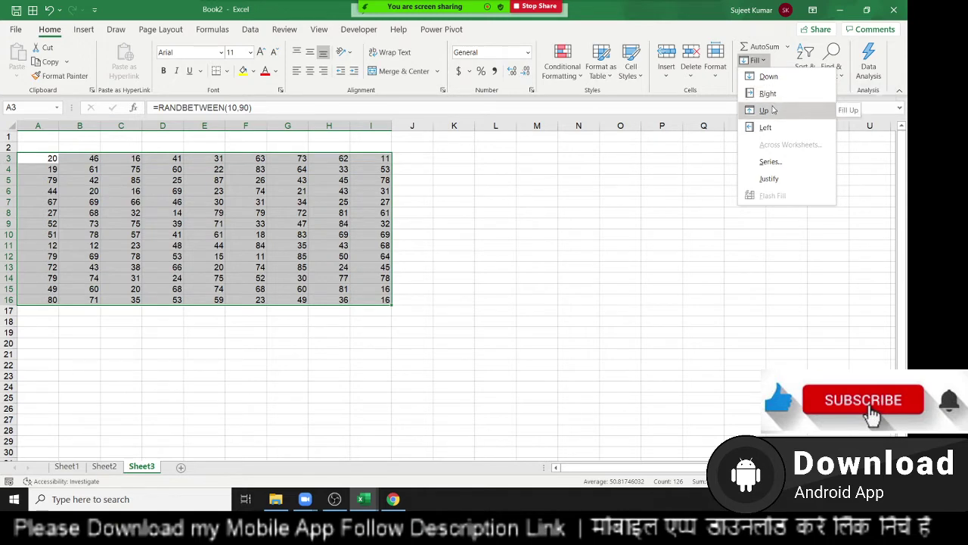
key("Escape")
left_click_drag(56, 142, 370, 158)
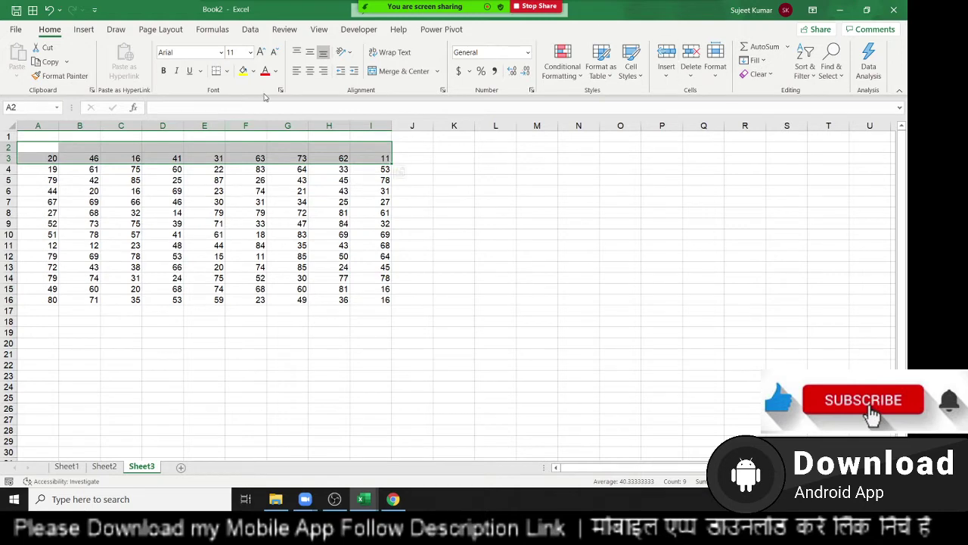
left_click(752, 61)
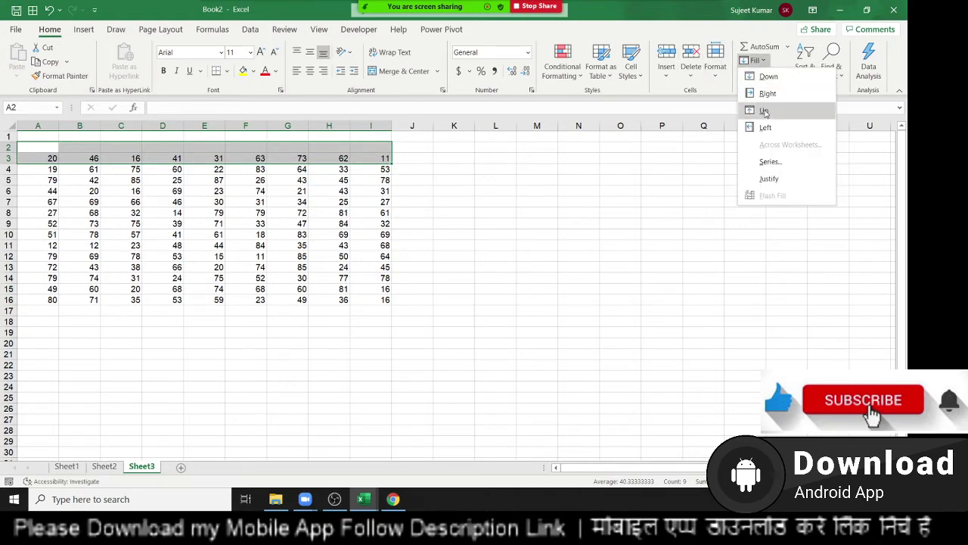
left_click(764, 110)
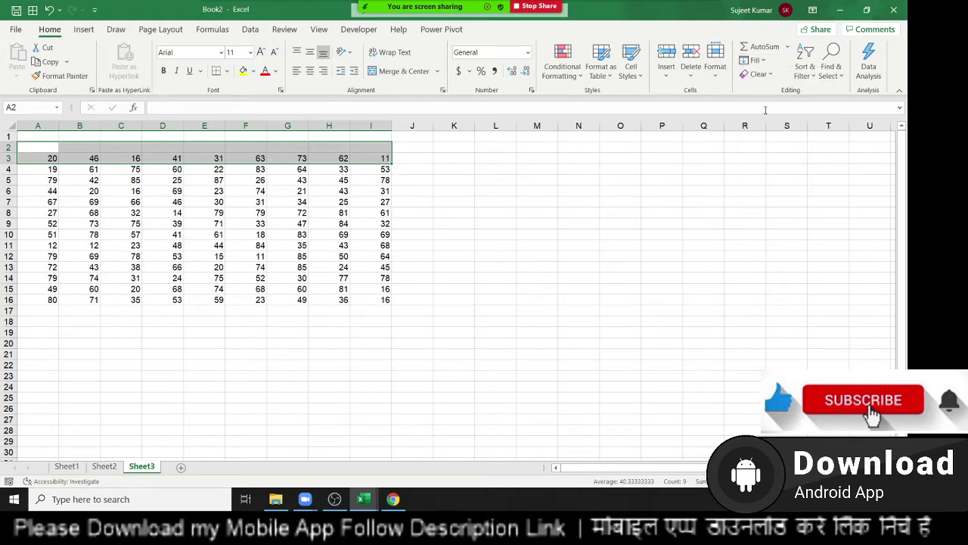
Start a new blank workbook, Book3, with Ctrl+N
left_click(752, 60)
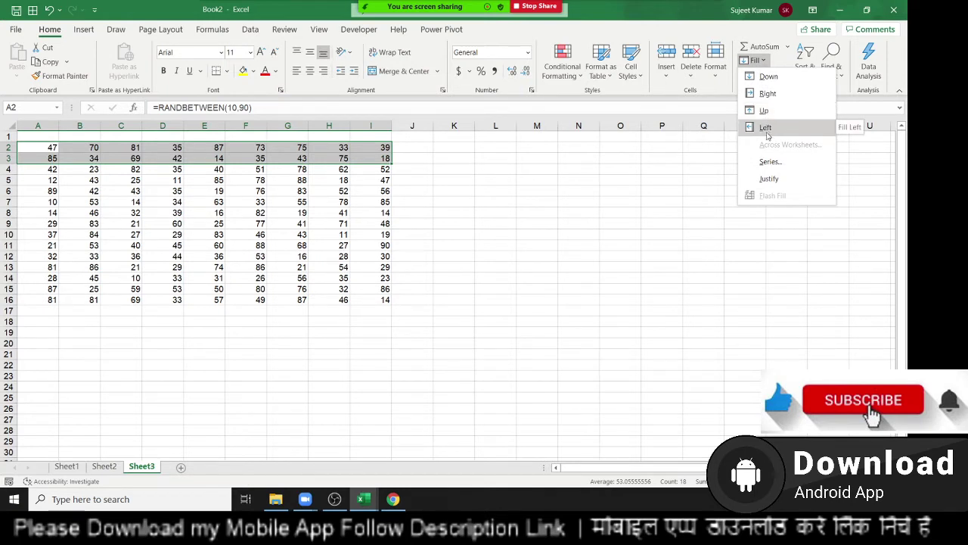
left_click(489, 249)
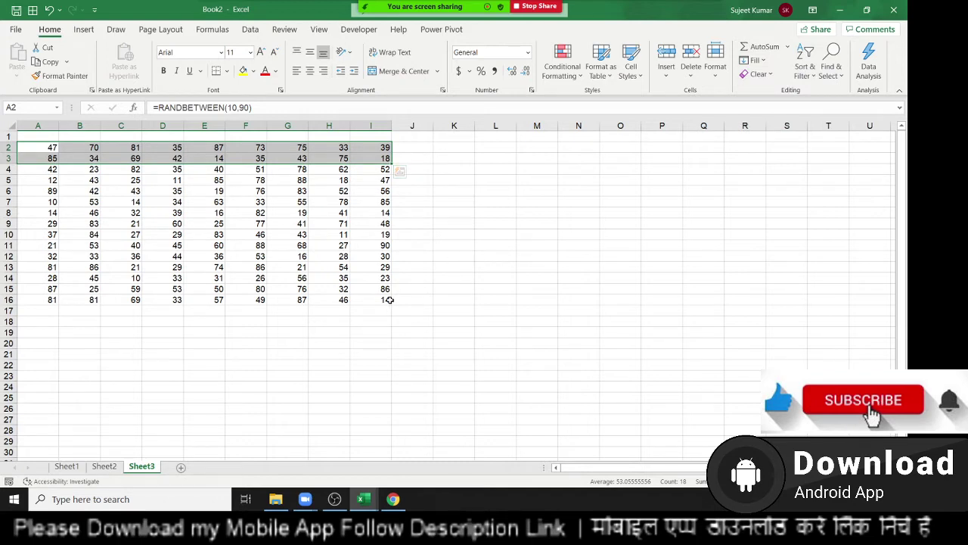
key("ctrl+n")
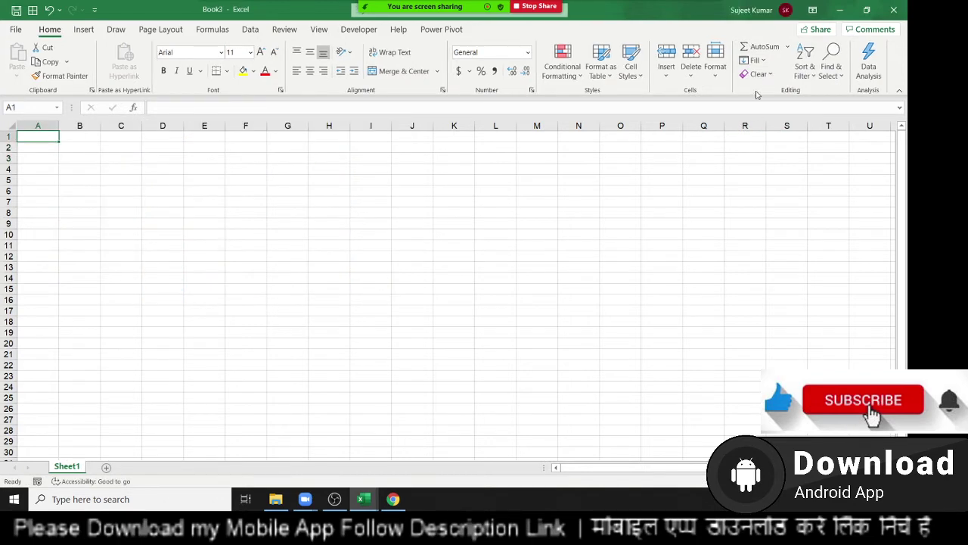
Add Sheet2, Sheet3, Sheet4 and Sheet5 to Book3
left_click(754, 61)
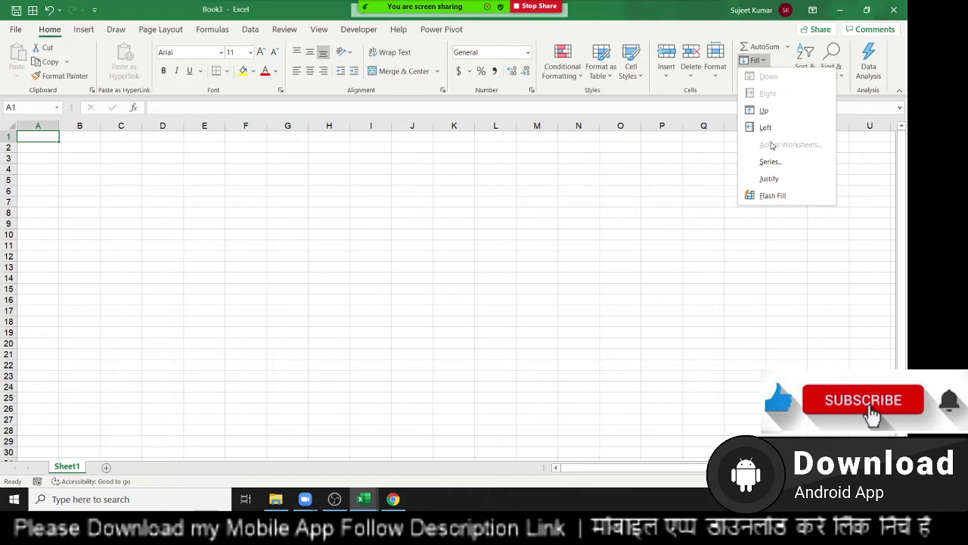
left_click(261, 205)
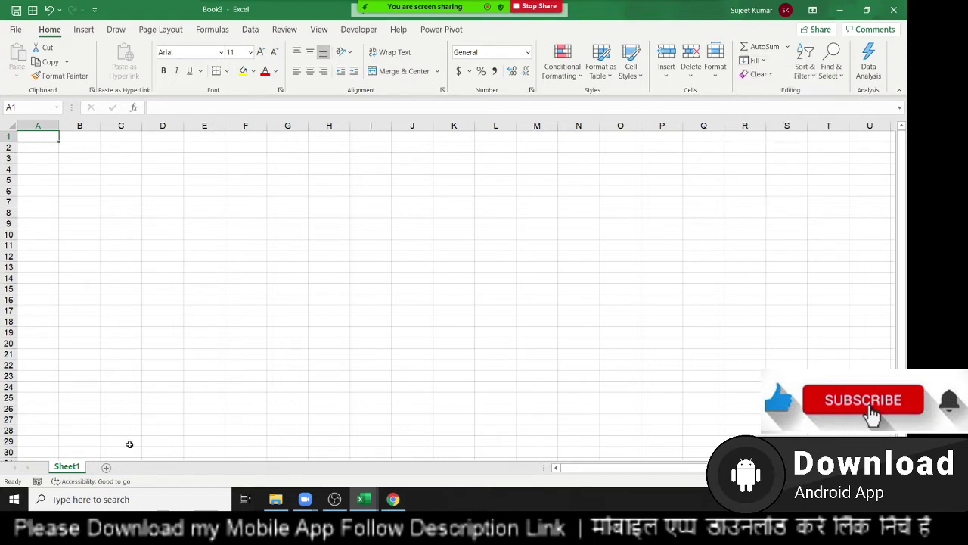
left_click(106, 467)
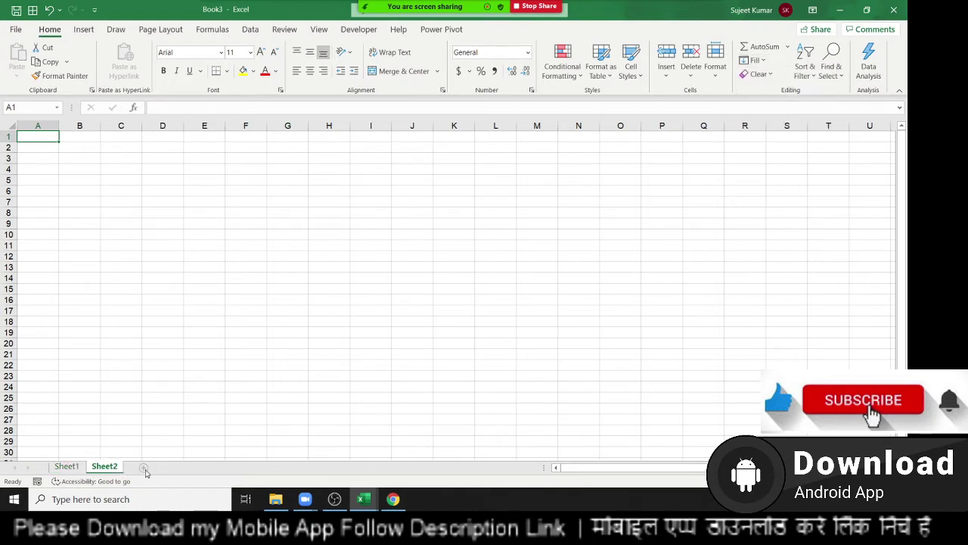
left_click(144, 467)
left_click(179, 469)
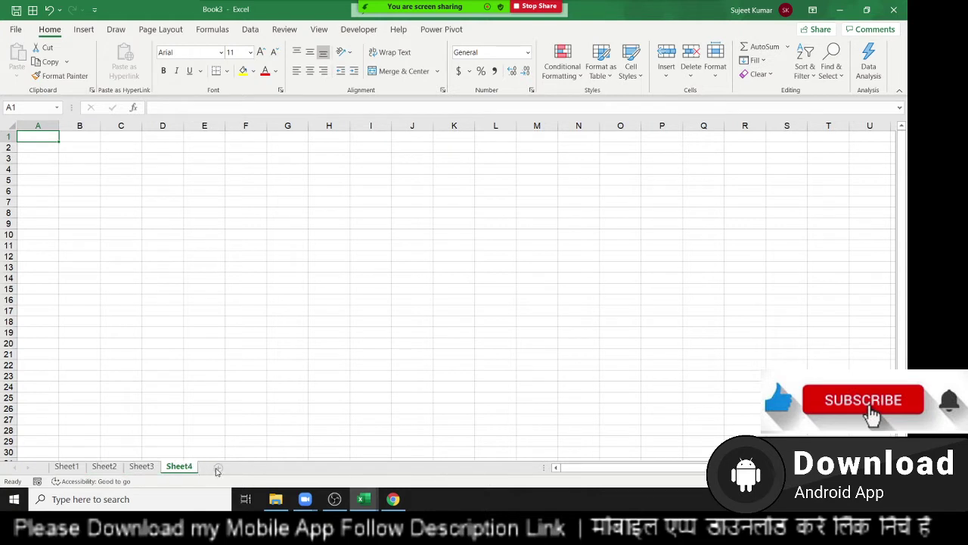
left_click(218, 466)
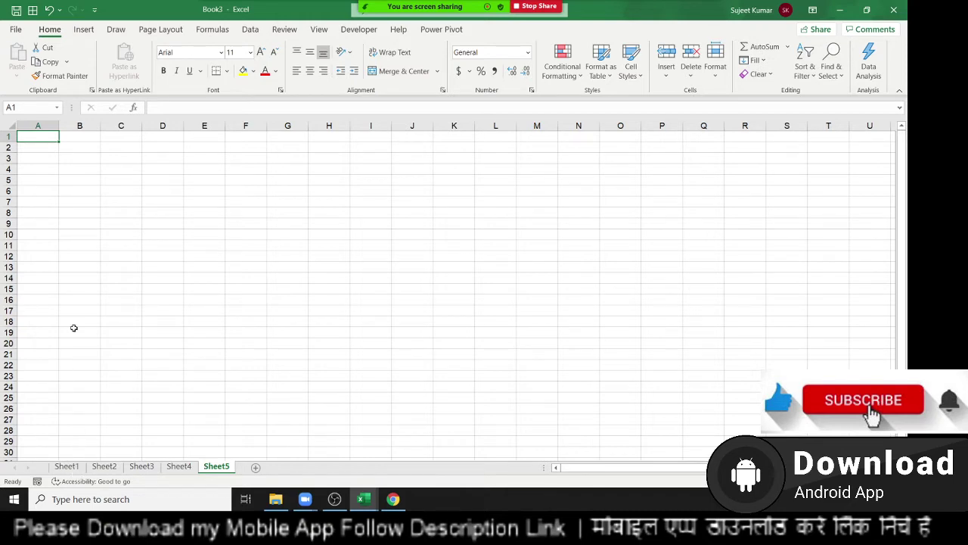
Put the label Date in A5 and today's date 2/22/2021 in B5 on Sheet5
left_click(46, 181)
type("Date")
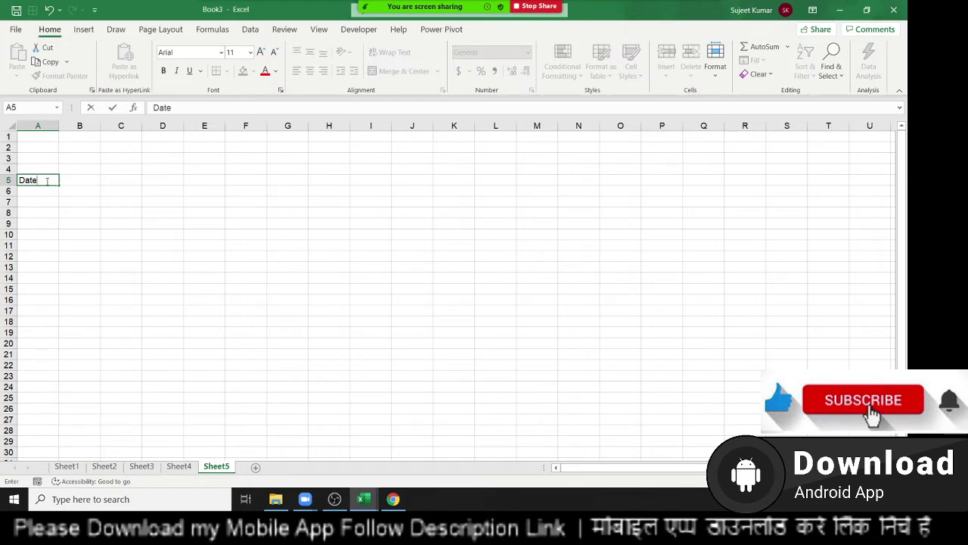
key("Tab")
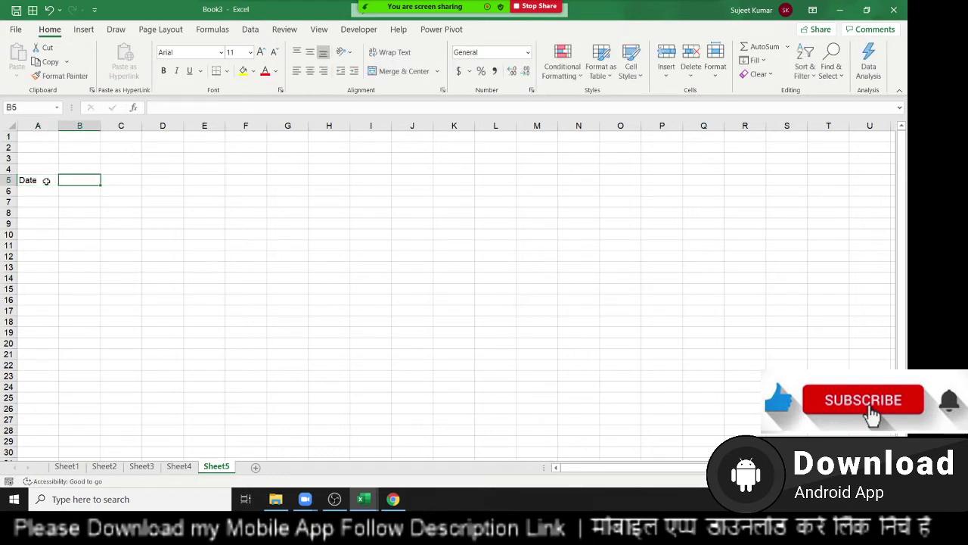
key("ctrl+shift+semicolon")
key("Return")
left_click(46, 181)
key("shift+Right")
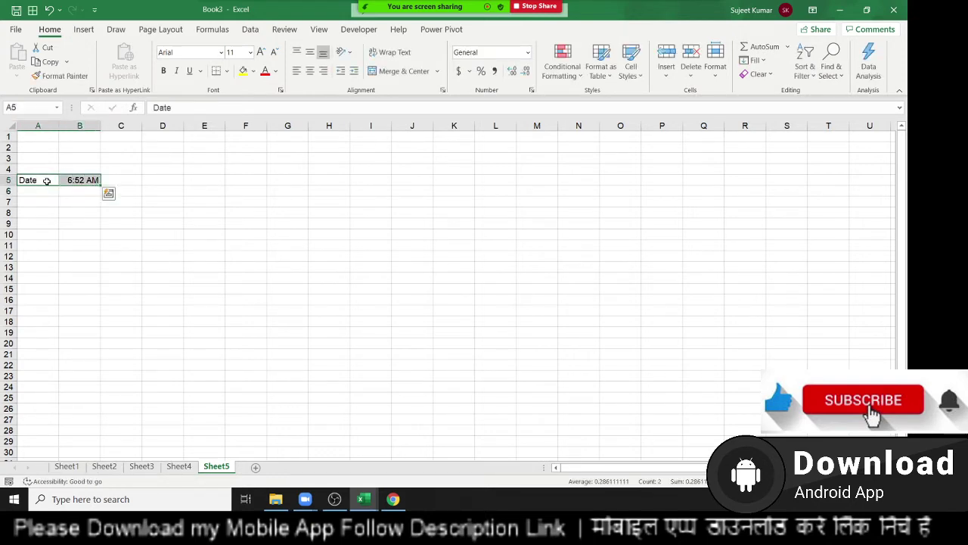
key("Right")
key("ctrl+semicolon")
key("ctrl+Return")
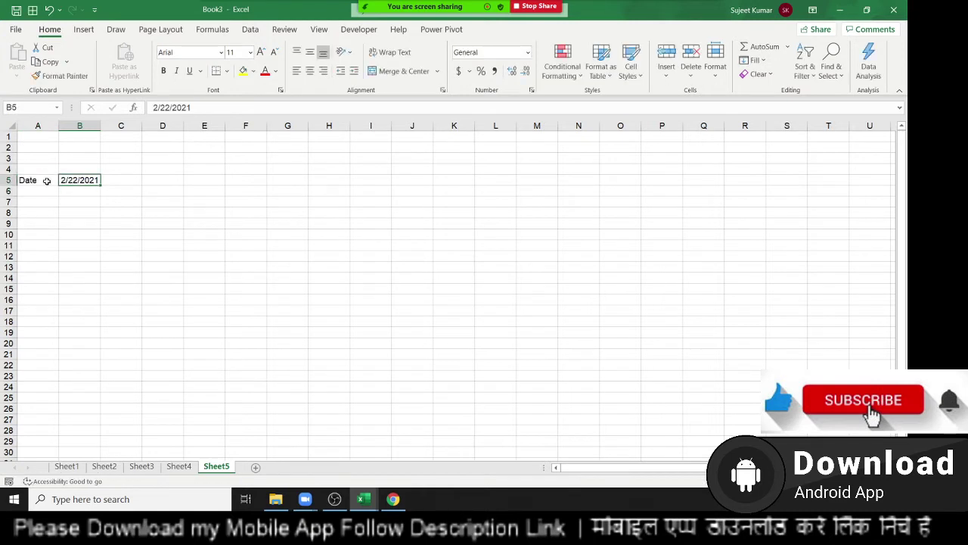
Copy A5:B5 and paste Date and 2/22/2021 into A4:B4 across the grouped sheets
left_click_drag(47, 181, 80, 180)
key("ctrl+c")
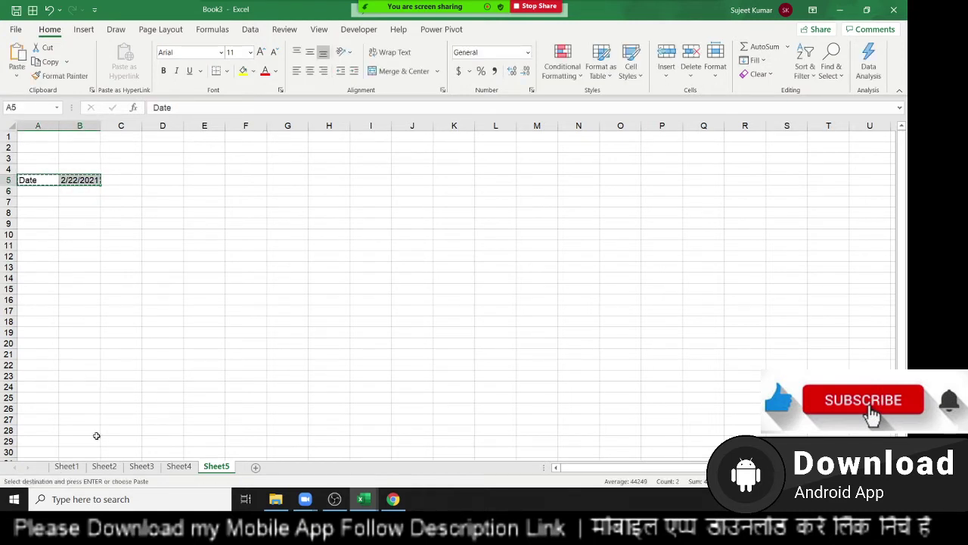
left_click(179, 466)
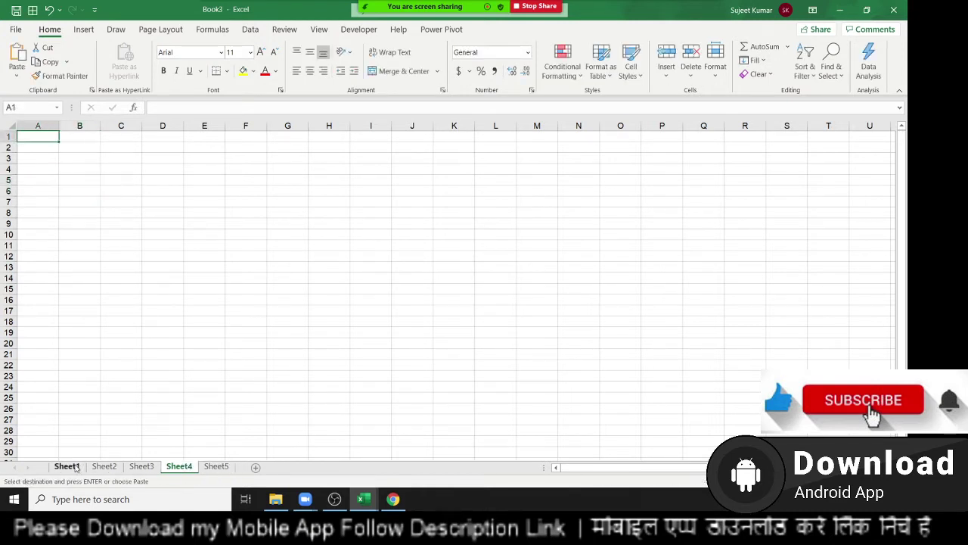
left_click(76, 467, "shift")
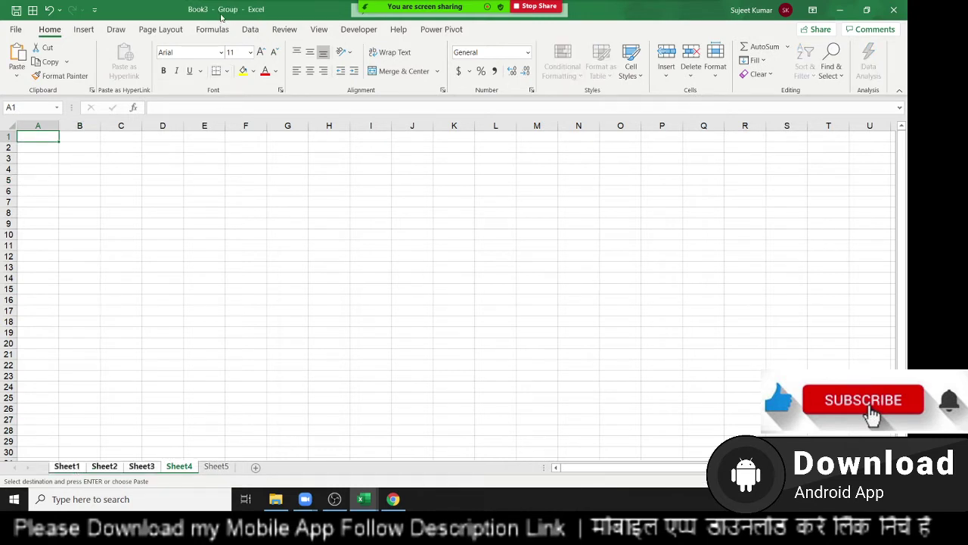
left_click(29, 170)
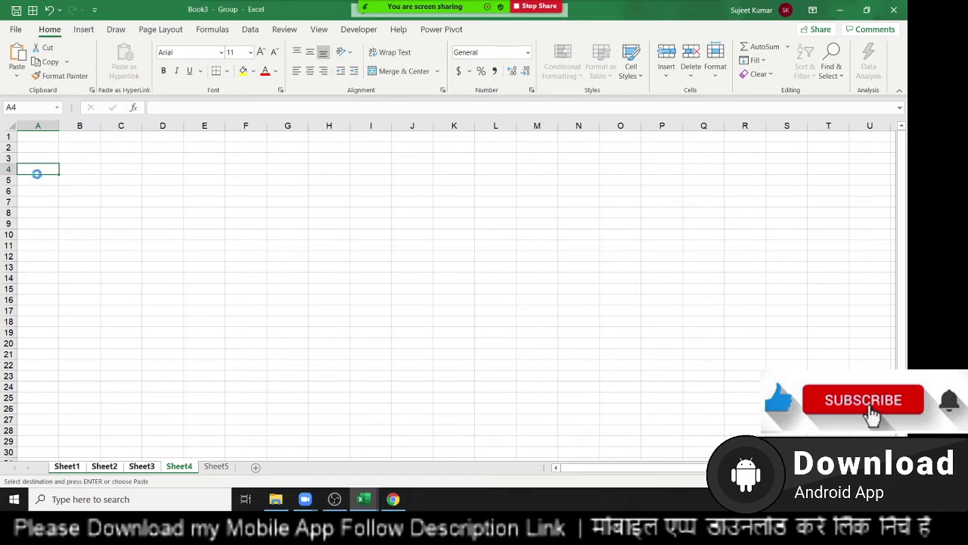
key("ctrl+v")
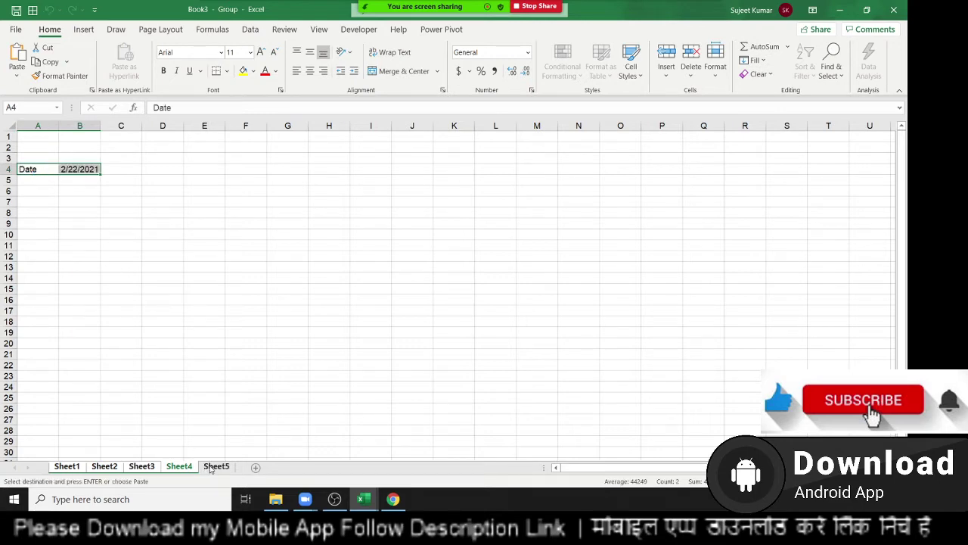
left_click(149, 467)
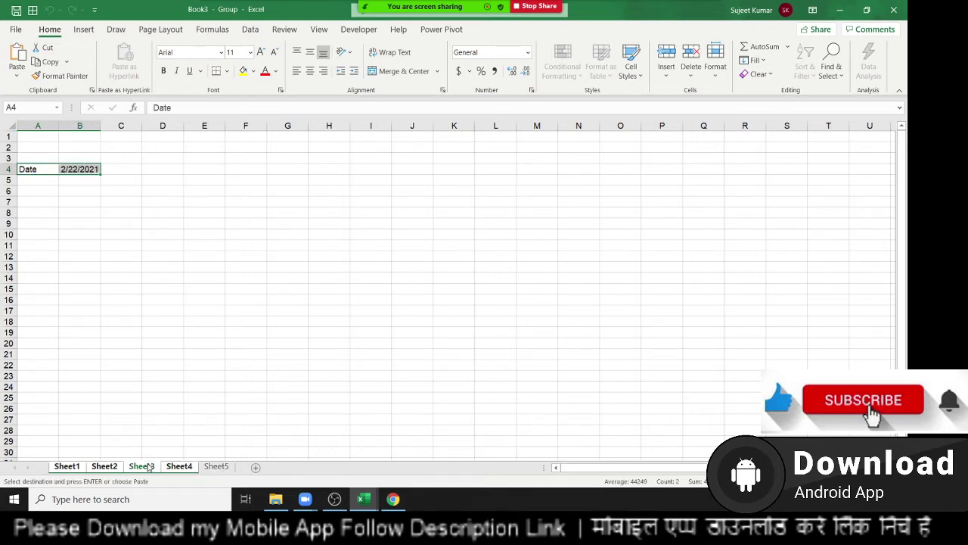
left_click(113, 469, "ctrl")
left_click(214, 468, "ctrl")
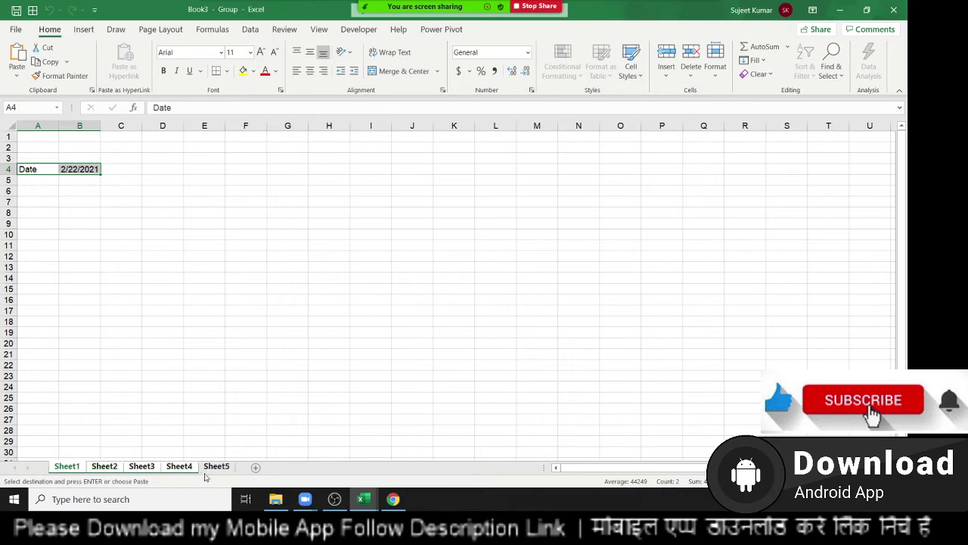
left_click(106, 361)
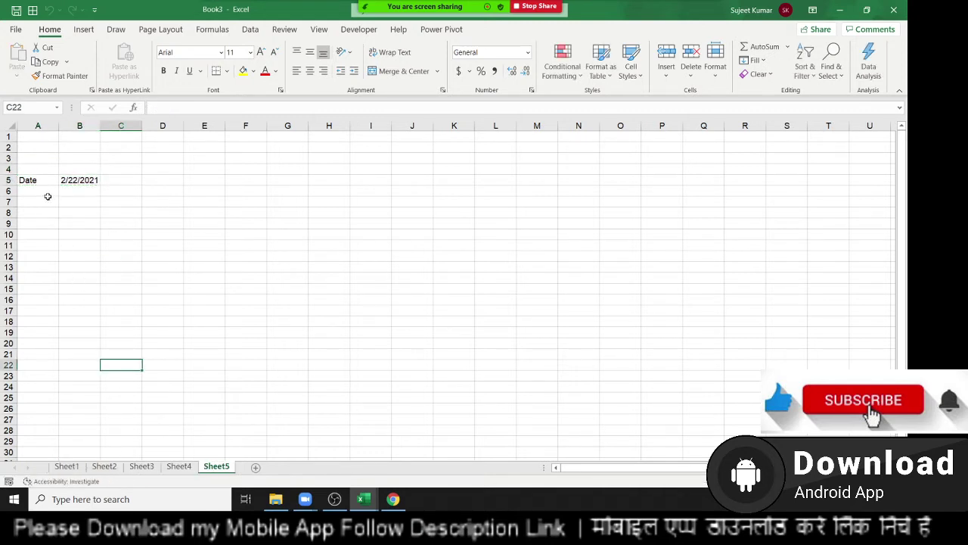
left_click(67, 466)
key("Return")
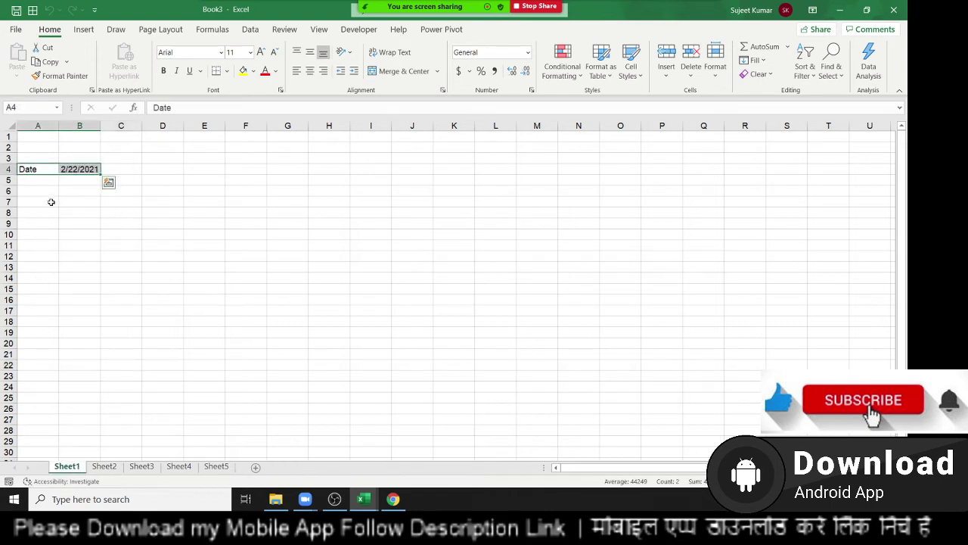
Enter the label Time in A7 and 1 (shown as 1-Jan) in B7
left_click(48, 204)
type("T")
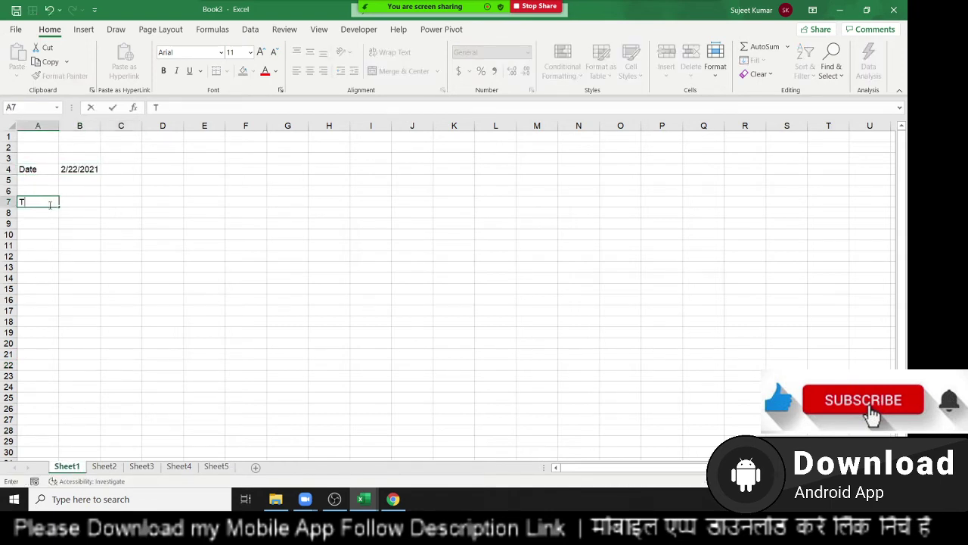
type("ime")
key("Tab")
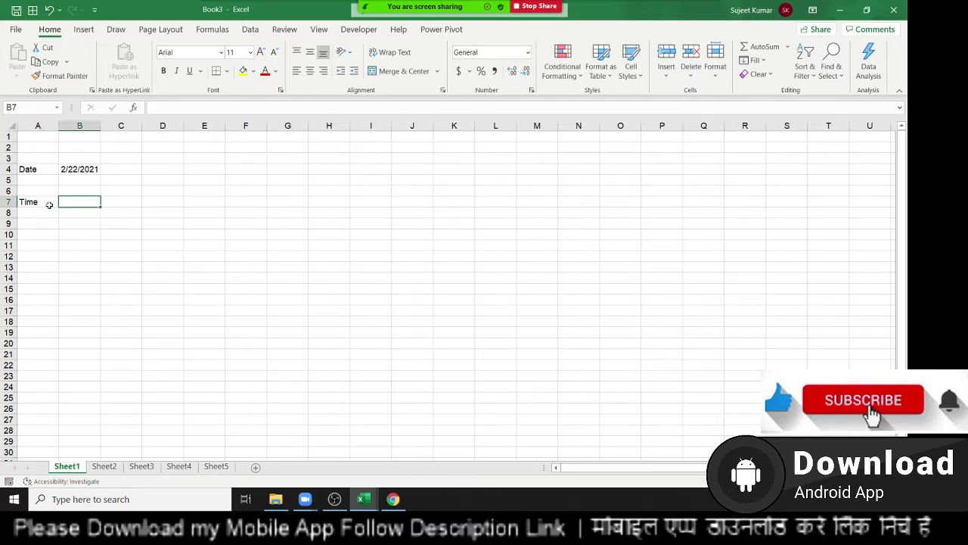
type("1/1")
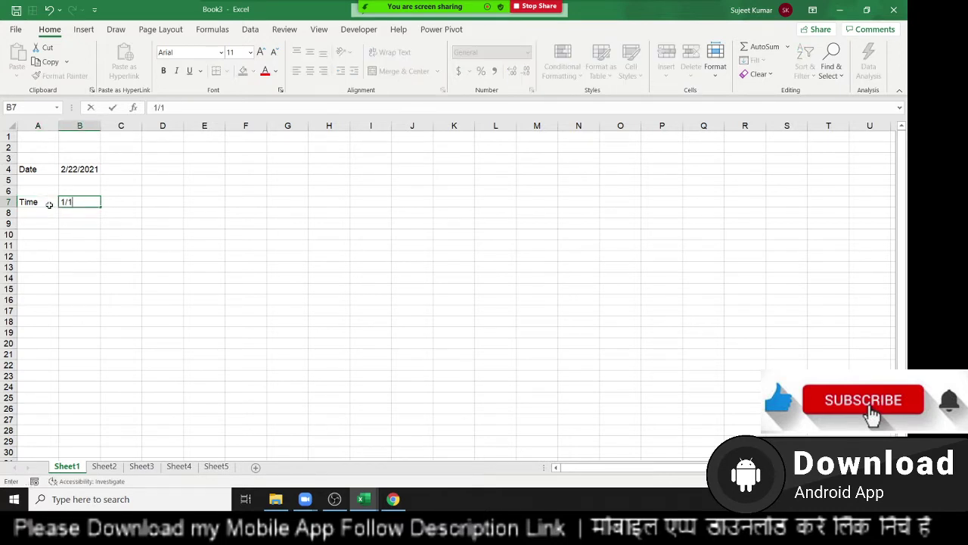
key("Return")
Select A7:B7 and group Sheet1 through Sheet5
left_click_drag(49, 205, 83, 202)
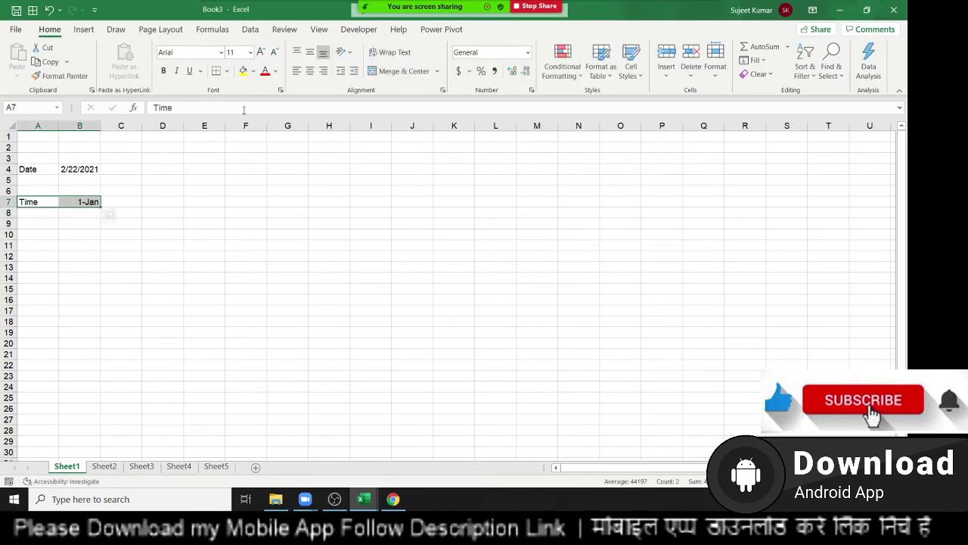
left_click(224, 73)
left_click(178, 191)
left_click(45, 203)
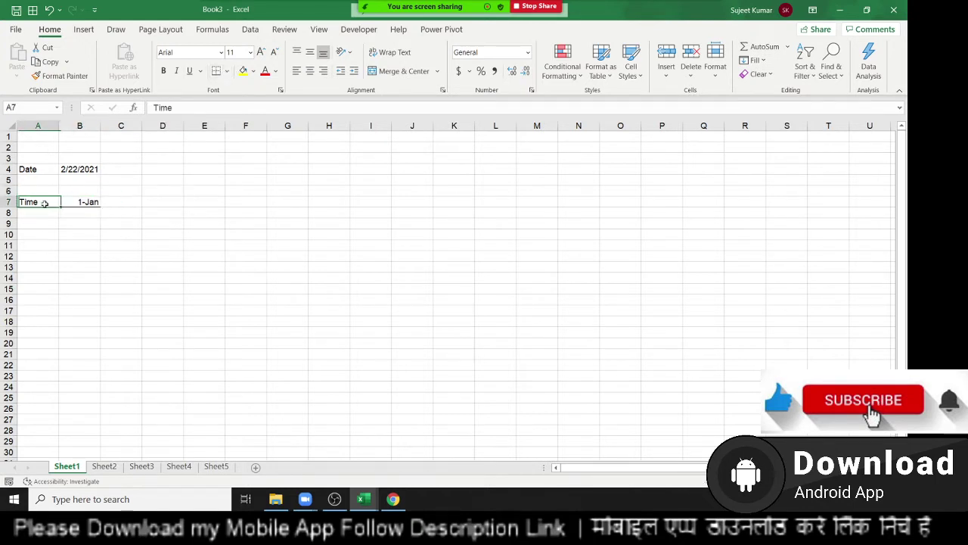
left_click_drag(44, 202, 85, 202)
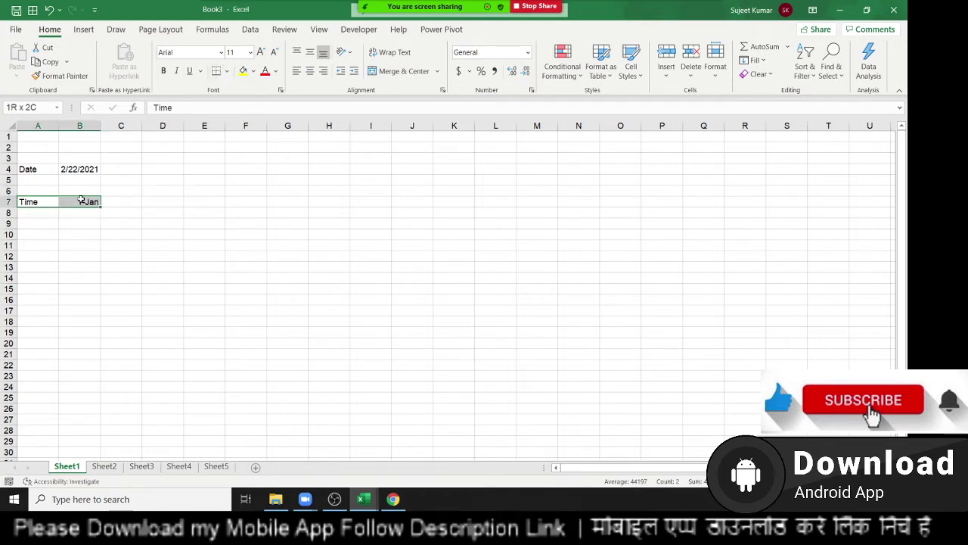
left_click(217, 467, "shift")
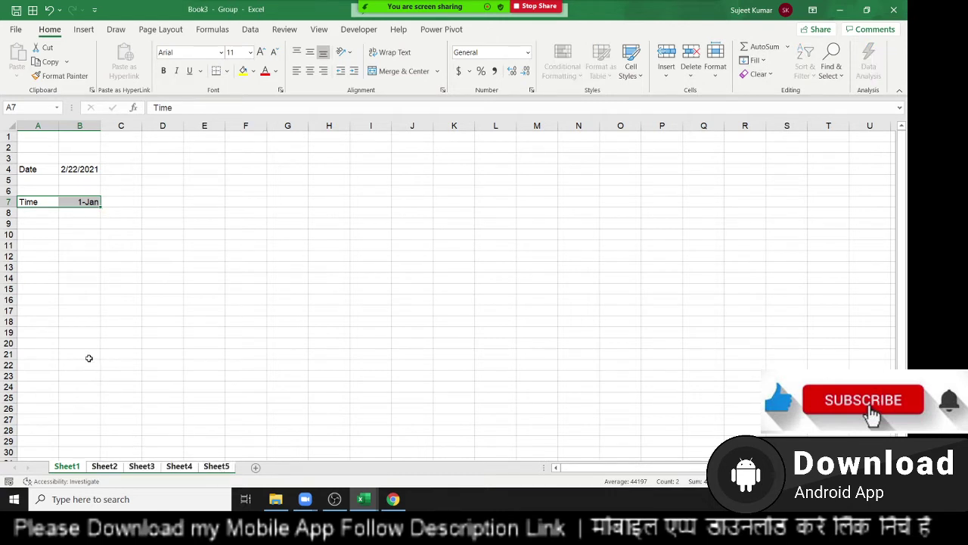
Fill A7:B7 across the grouped worksheets as Contents only
left_click(754, 60)
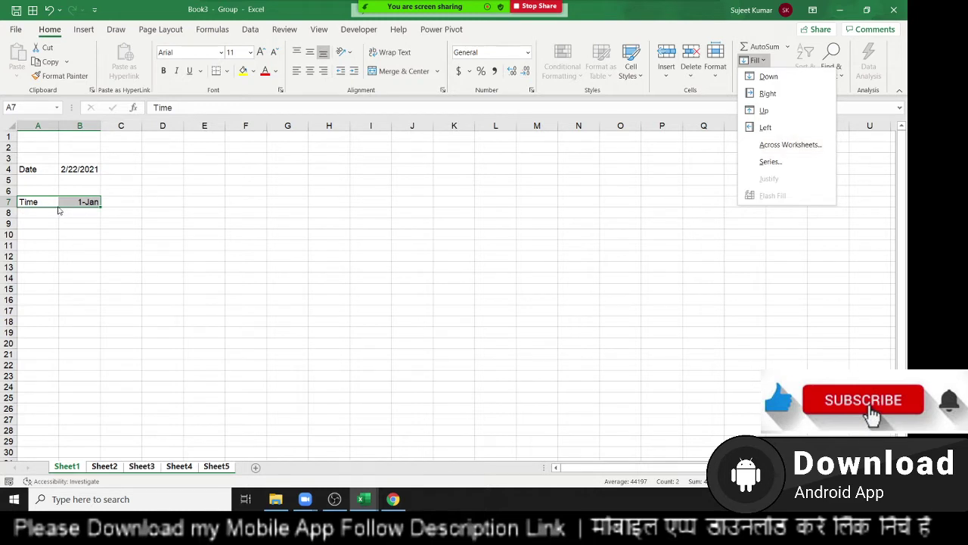
left_click(780, 147)
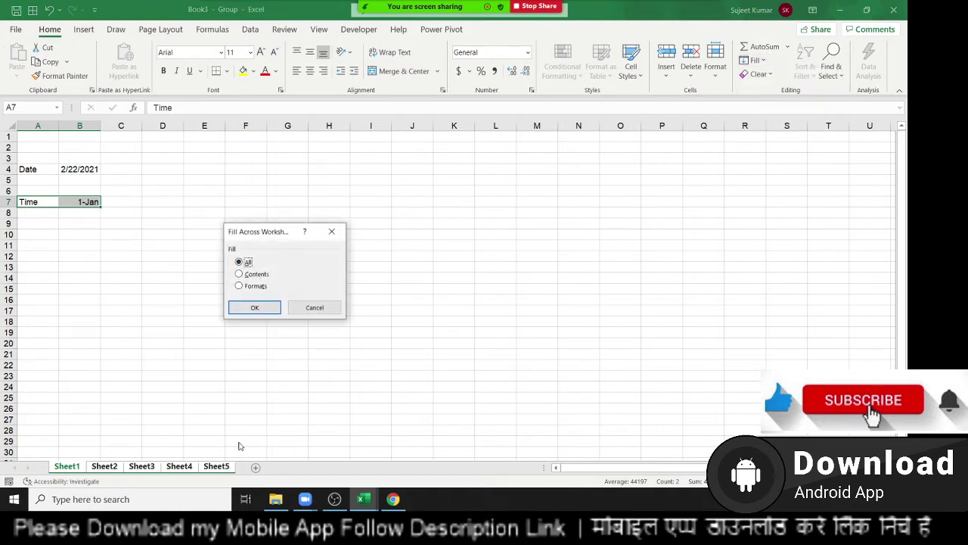
left_click(257, 274)
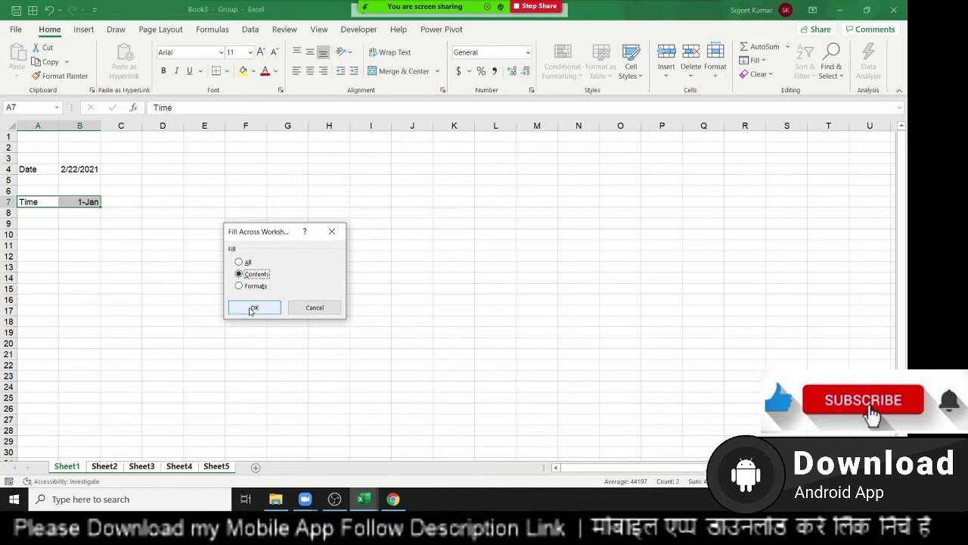
left_click(253, 307)
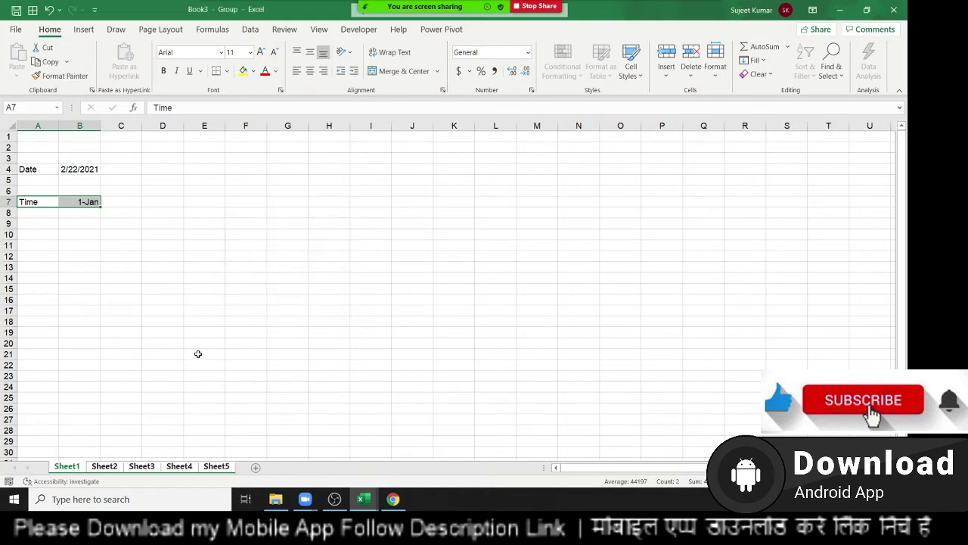
Check Sheet2 through Sheet5, where the Time value shows as 44197
left_click(103, 467)
left_click(142, 467)
left_click(178, 467)
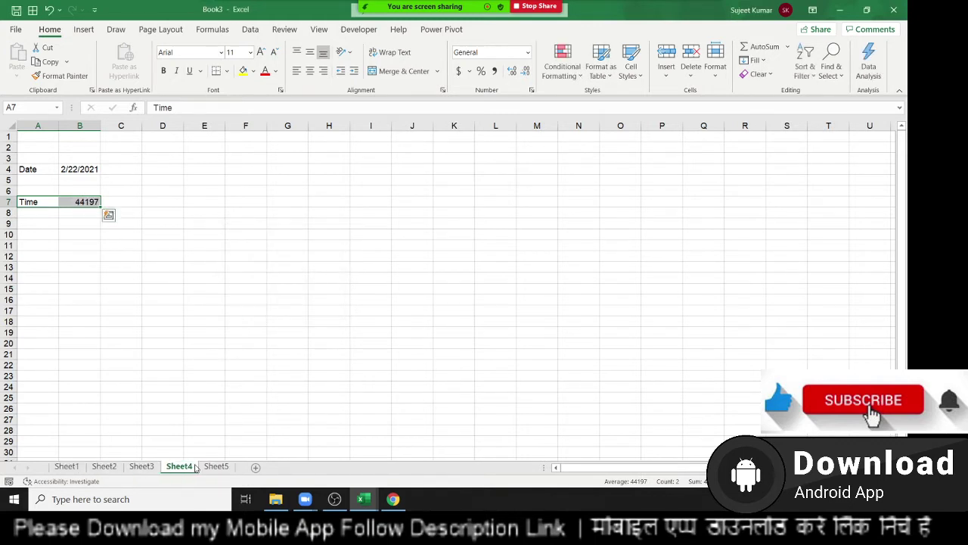
left_click(212, 466)
Delete the Date and Time entries in A3:D10 on Sheet5, ending in cell A1
left_click(287, 331)
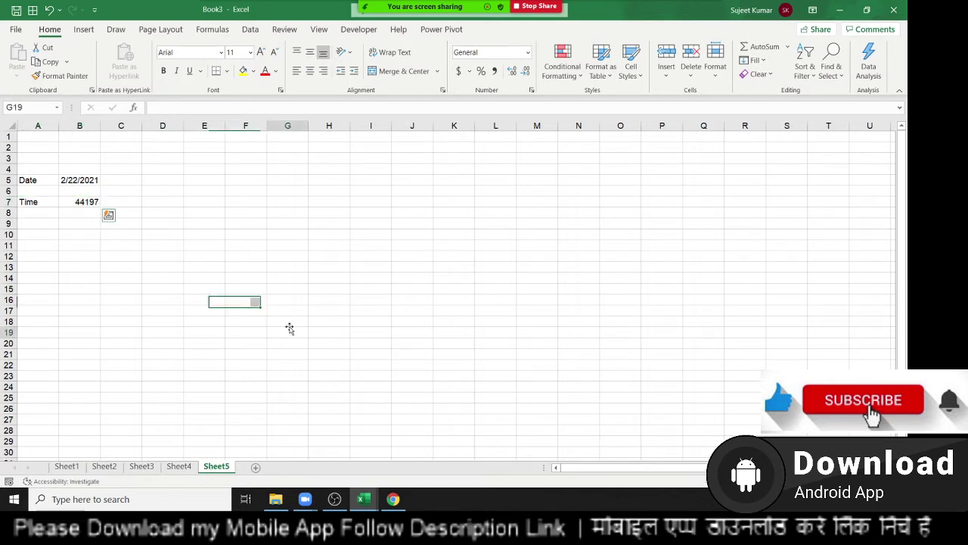
left_click(755, 61)
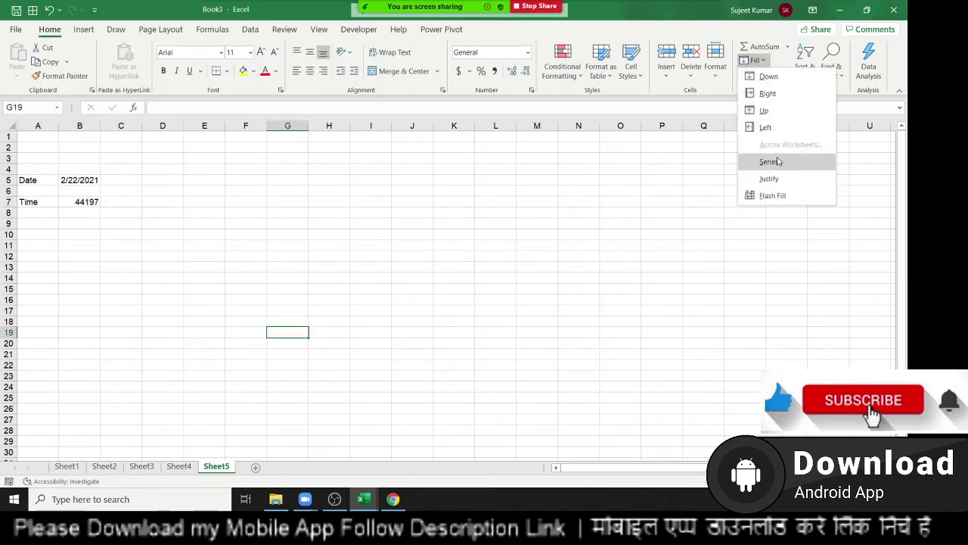
left_click(292, 208)
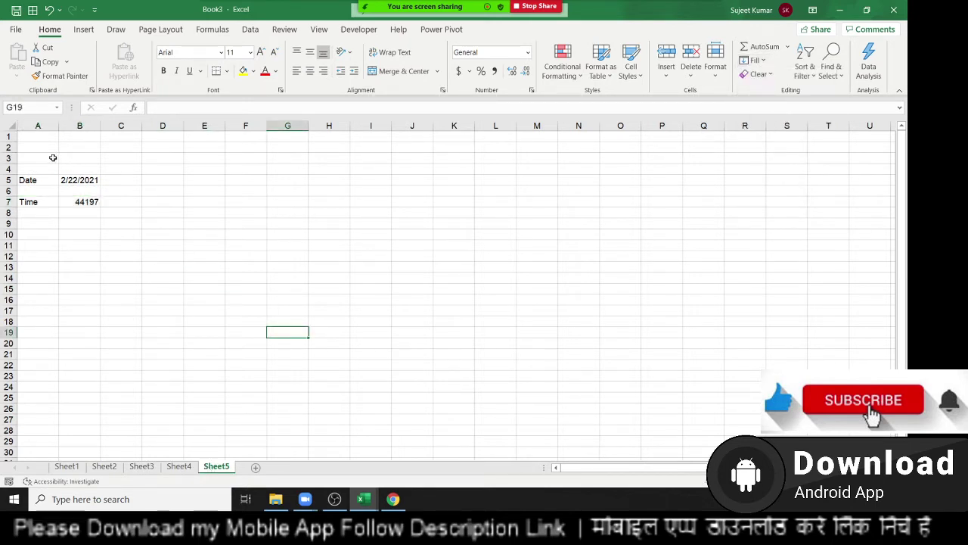
left_click_drag(49, 157, 147, 233)
key("Delete")
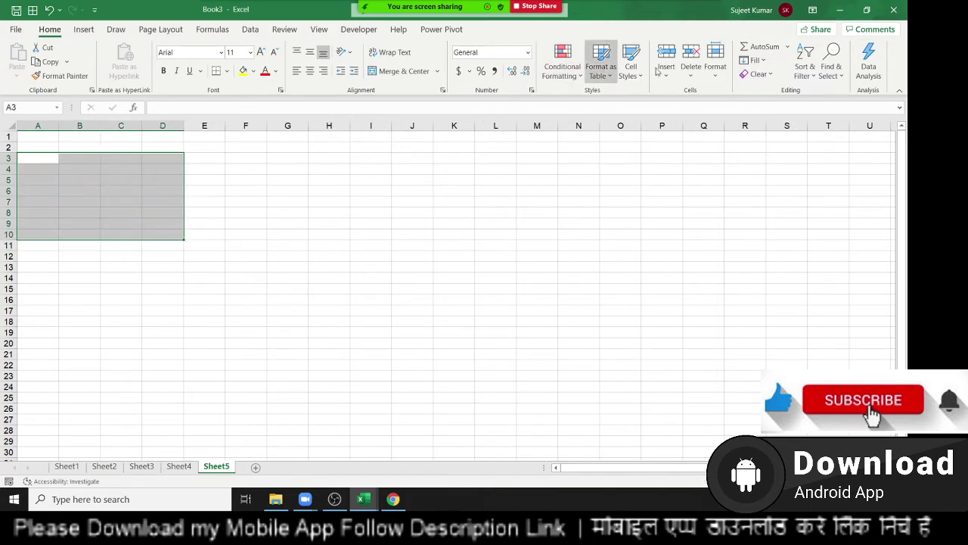
left_click(757, 74)
left_click(757, 73)
left_click(759, 63)
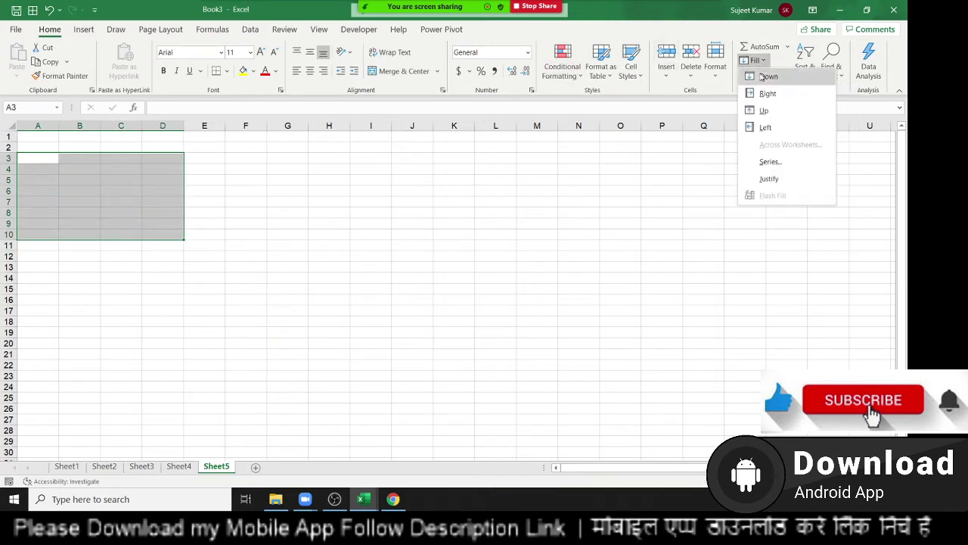
key("Escape")
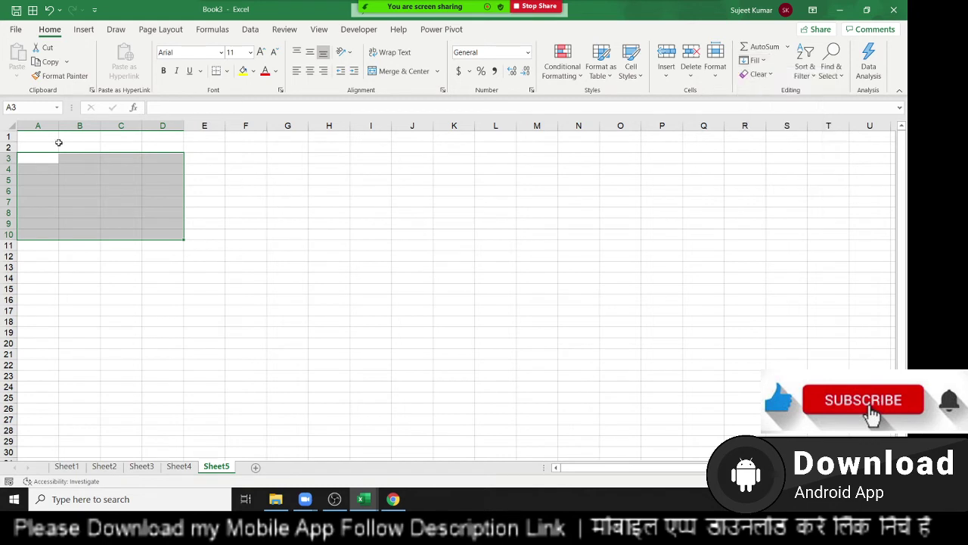
left_click(43, 136)
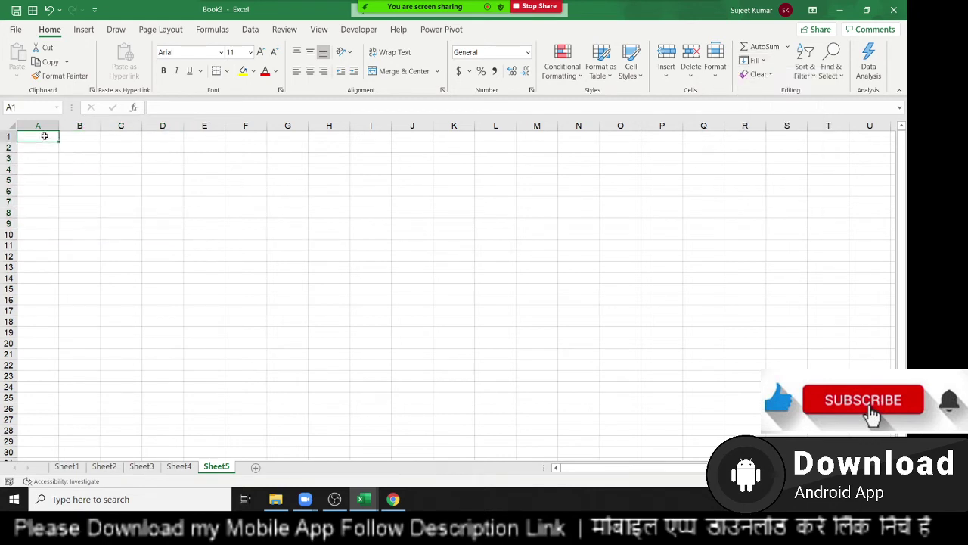
Enter 1 and 2 in A1:A2, try extending them down, then undo back to just 1
type("1")
key("Return")
type("2")
key("Return")
left_click(41, 135)
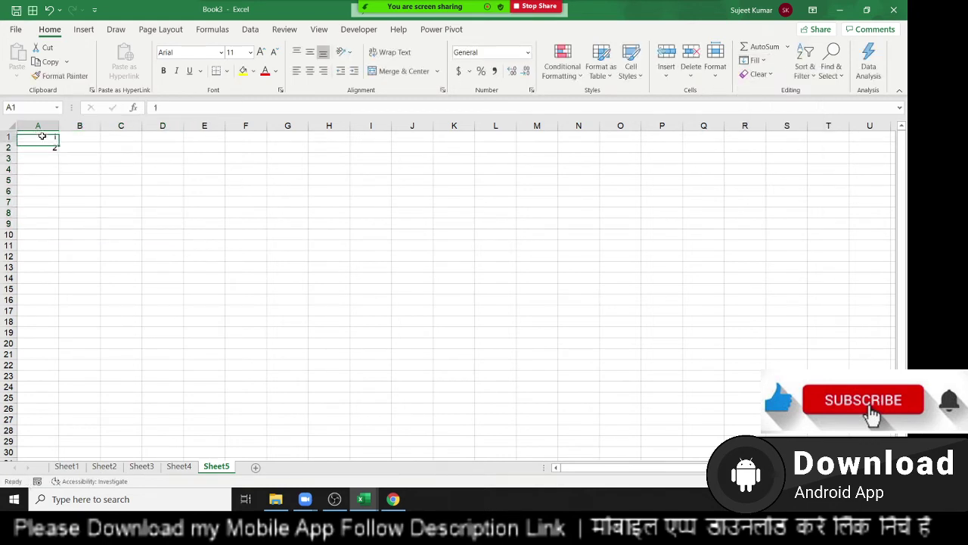
mouse_move(42, 136)
left_mouse_down()
mouse_move(47, 152)
mouse_move(52, 134)
mouse_move(47, 344)
left_mouse_up()
left_click(49, 150)
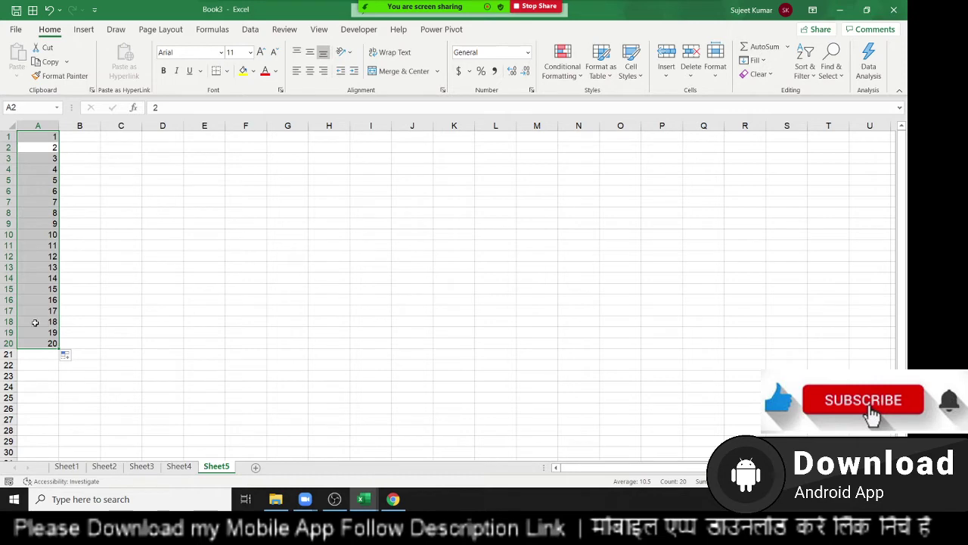
key("ctrl+z")
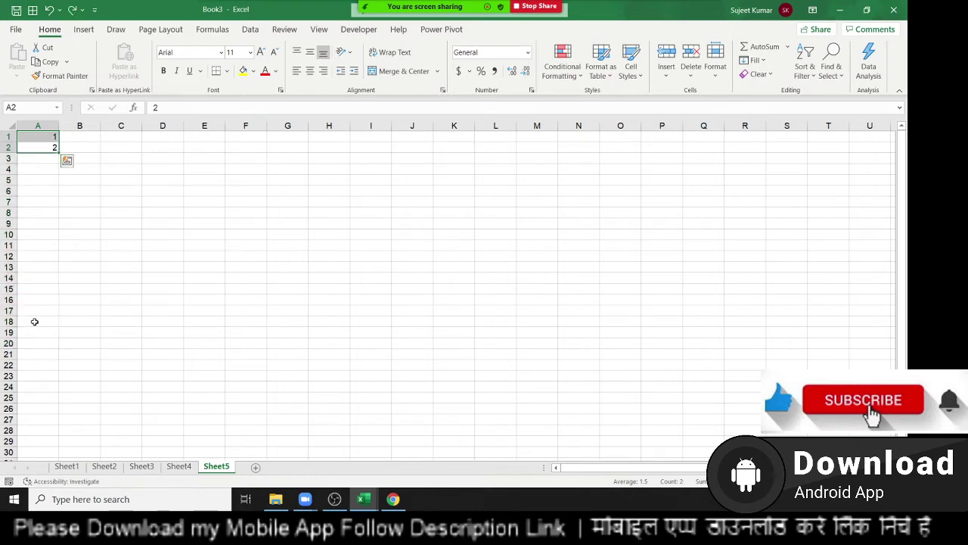
key("ctrl+z")
Select A1:A23 and fill a linear series with step 1 and stop value 10
left_click(32, 205)
left_click_drag(40, 140, 34, 376)
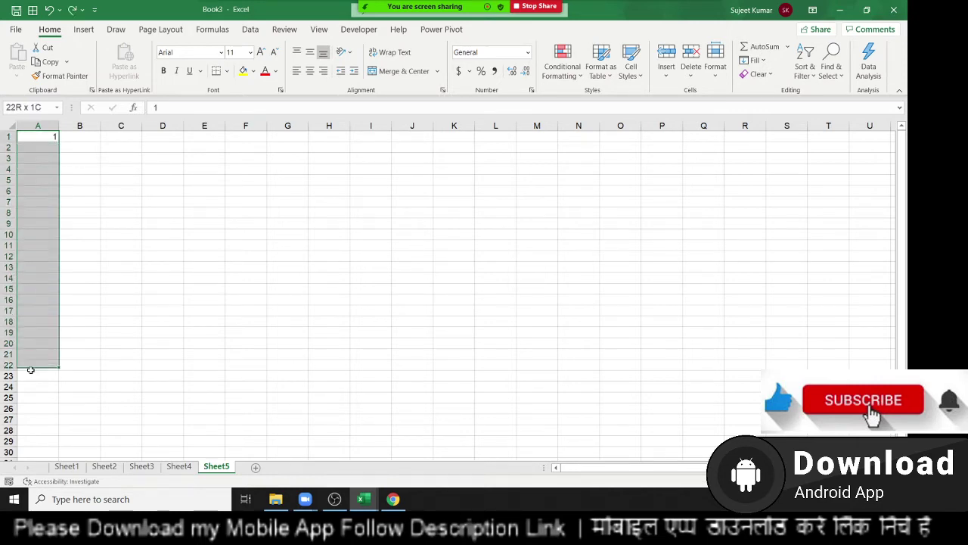
left_click(754, 60)
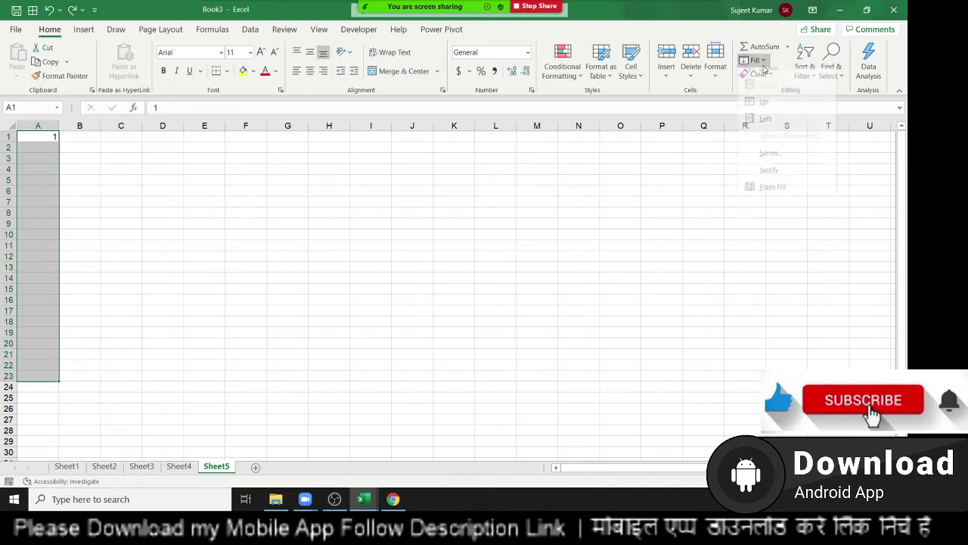
left_click(770, 162)
type("10")
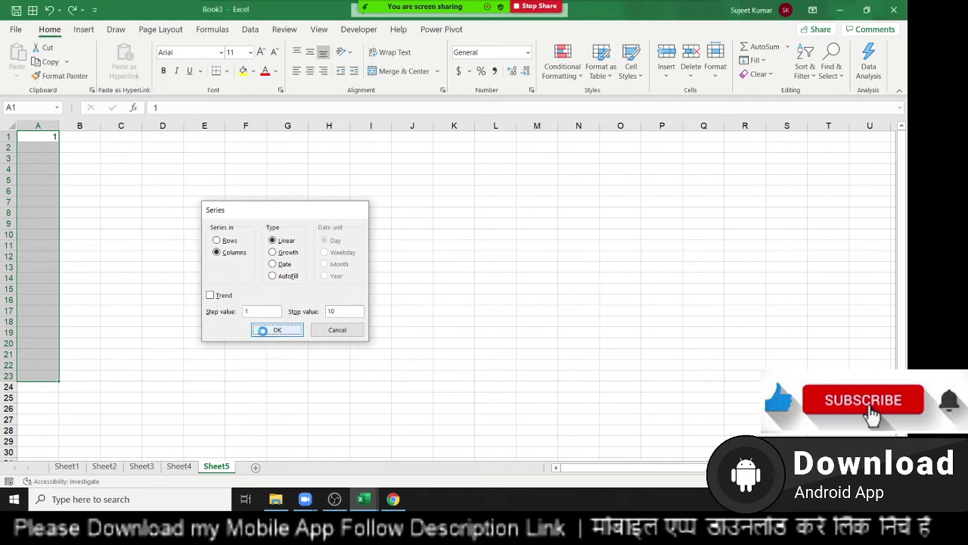
left_click(260, 333)
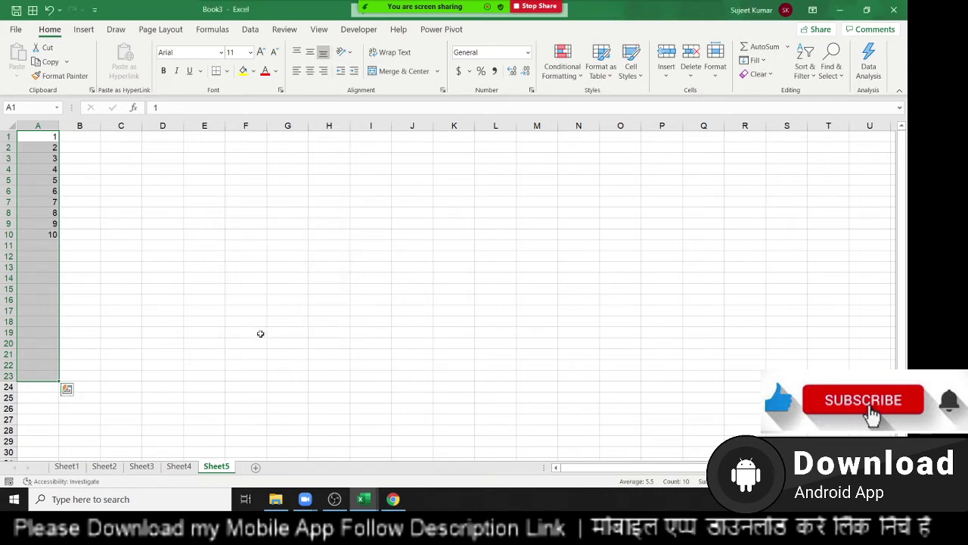
Refill column A with Fill Series as 1–23, then as odd numbers 1–45 with step 2
left_click(753, 59)
left_click(769, 162)
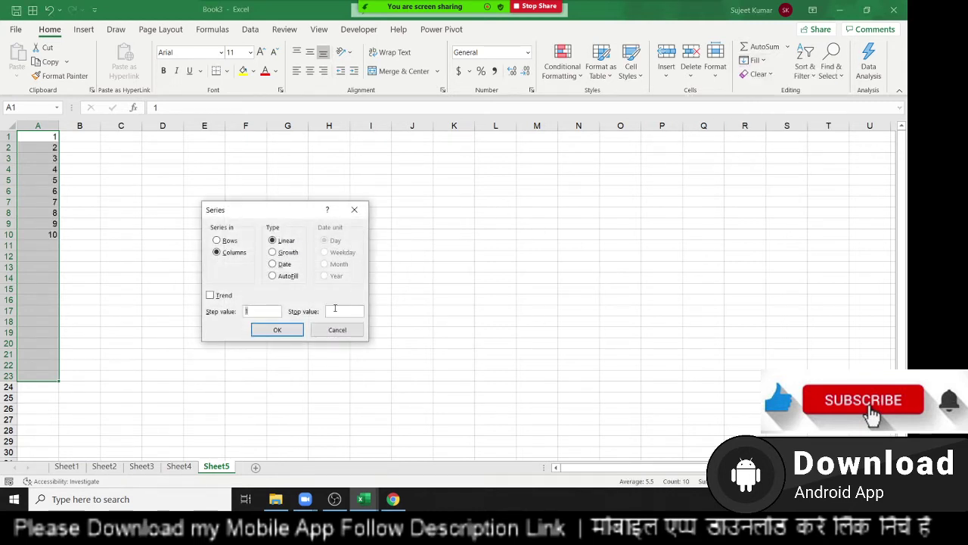
left_click(276, 332)
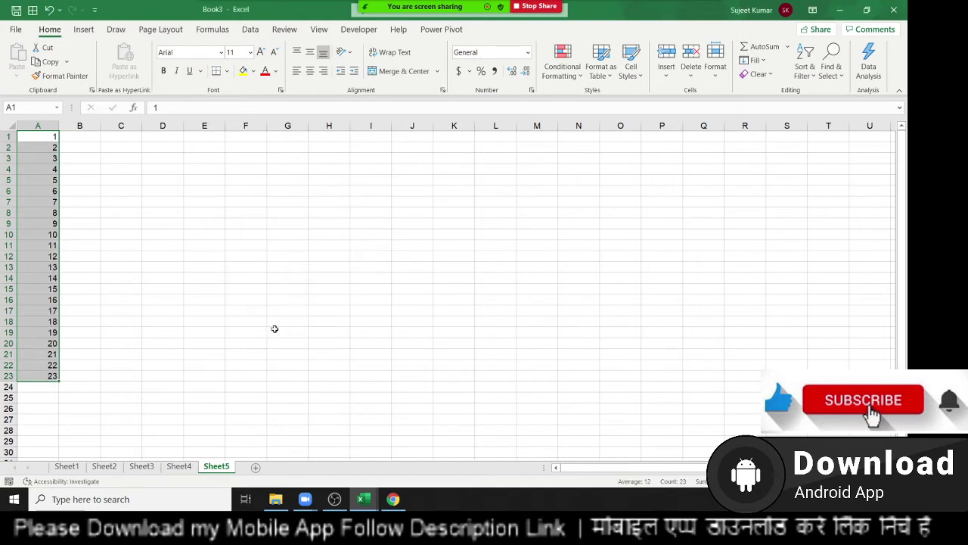
left_click(756, 60)
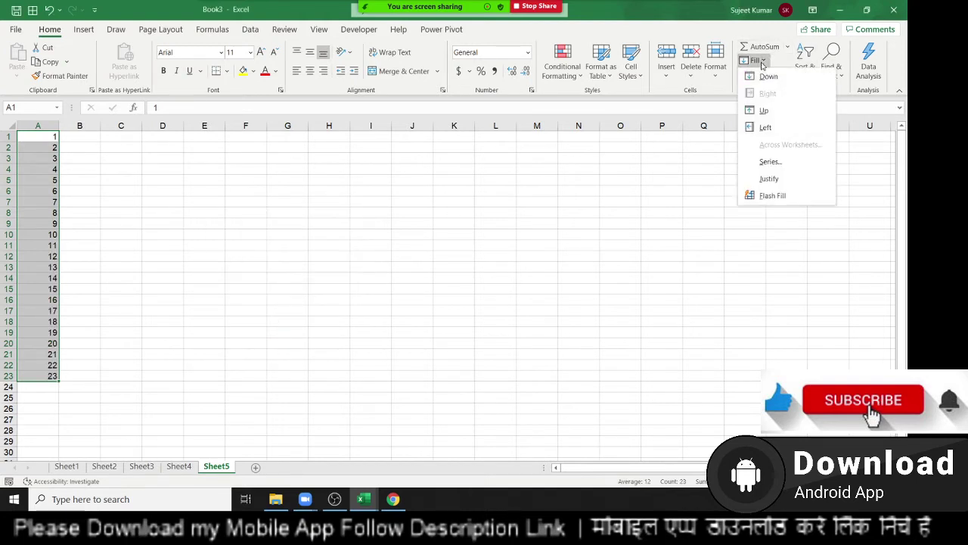
left_click(770, 161)
type("2")
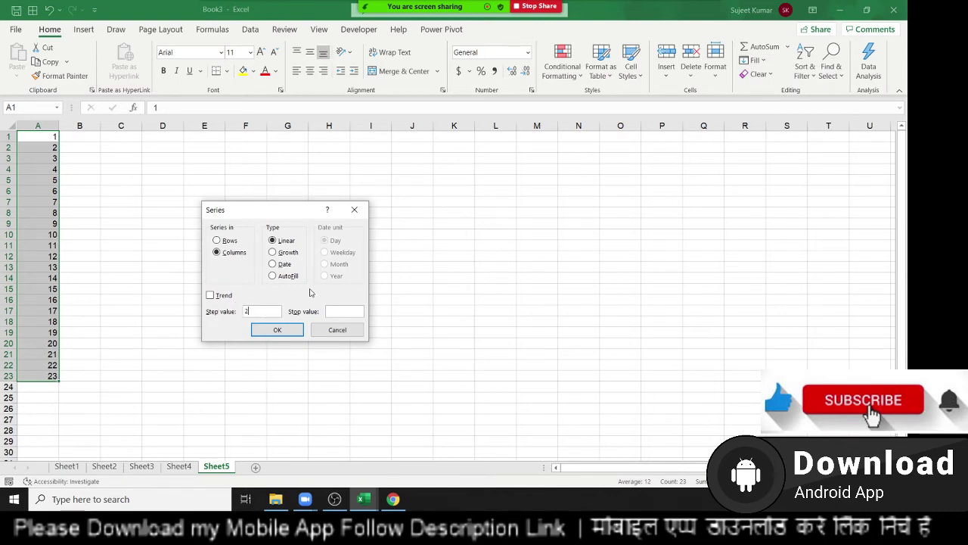
left_click(278, 330)
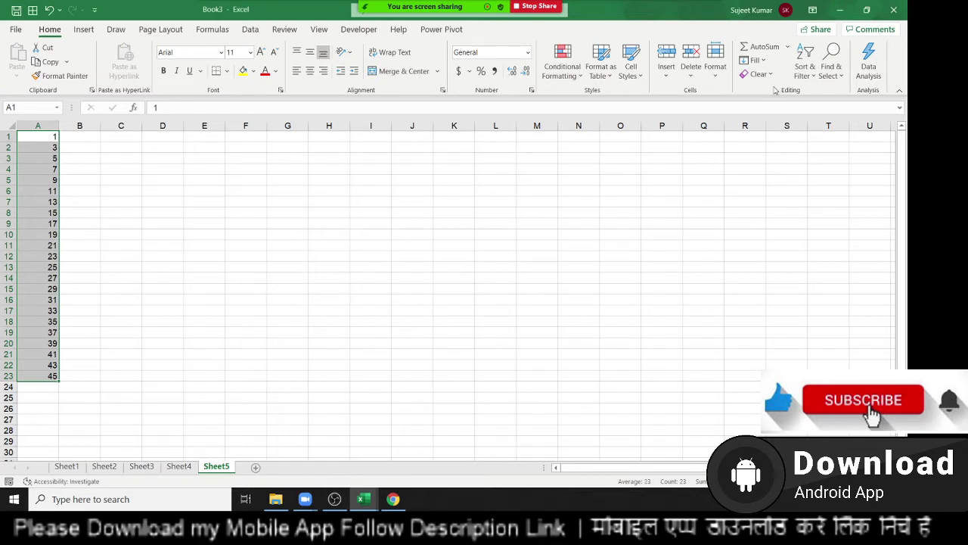
Change it to a Growth series with step 2, doubling from 1 to 4194304 in A1:A23
left_click(754, 60)
left_click(781, 165)
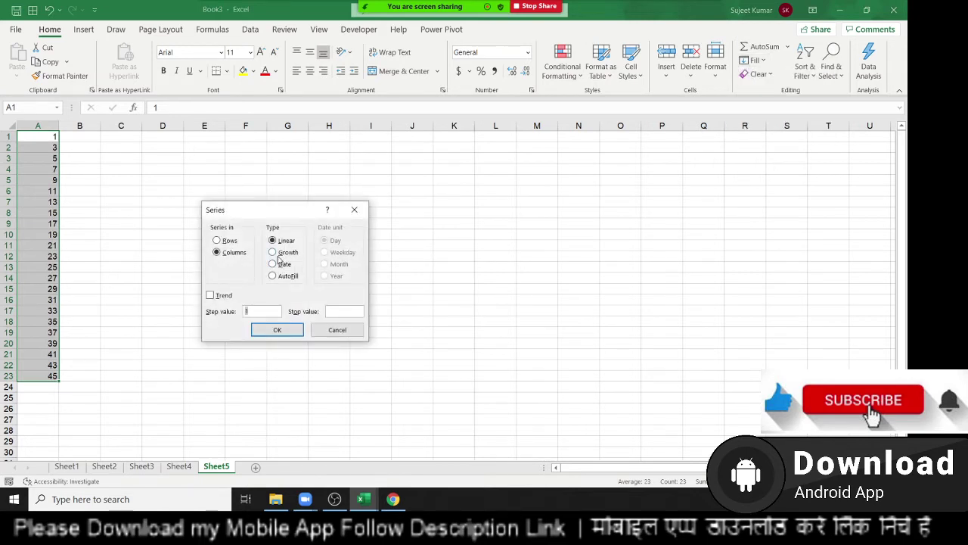
left_click(282, 257)
key("Tab")
left_click(276, 330)
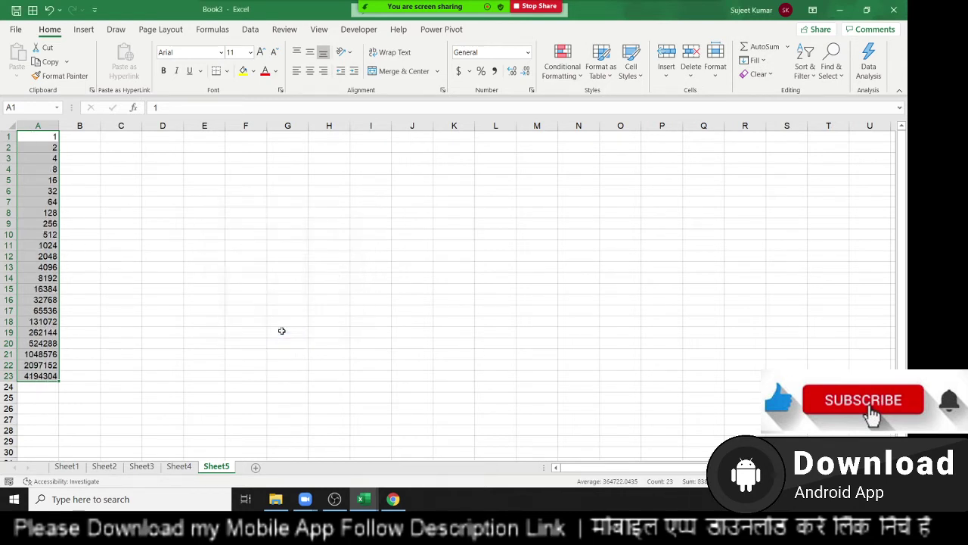
left_click(753, 60)
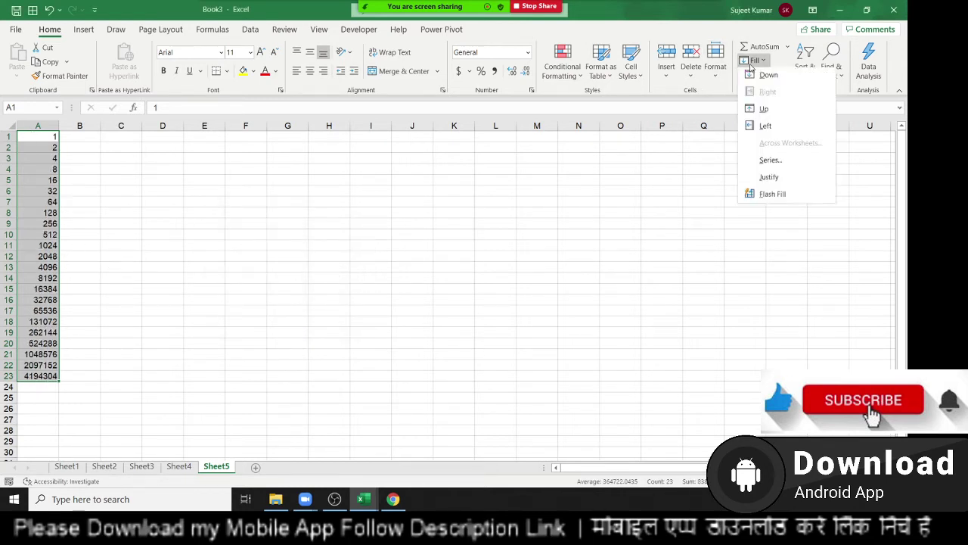
left_click(770, 161)
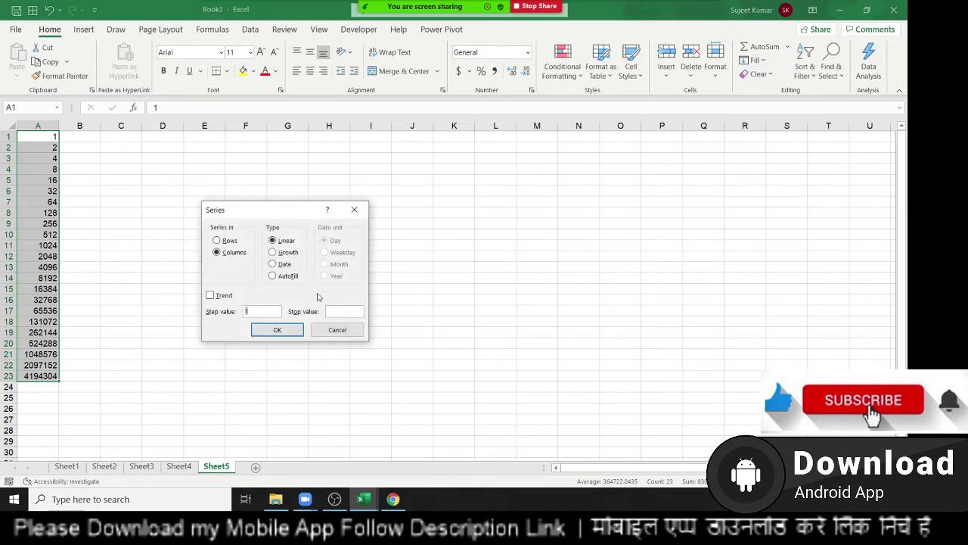
left_click(337, 329)
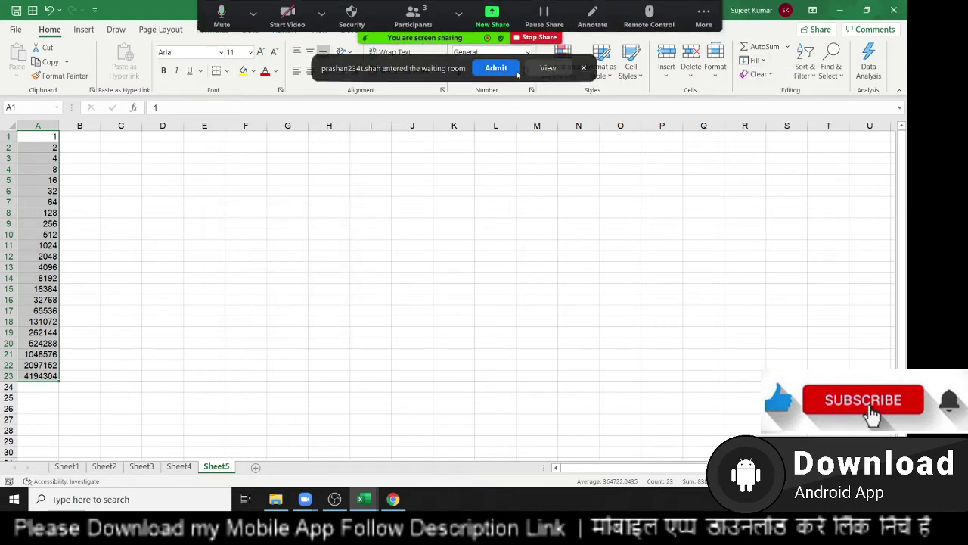
left_click(48, 133)
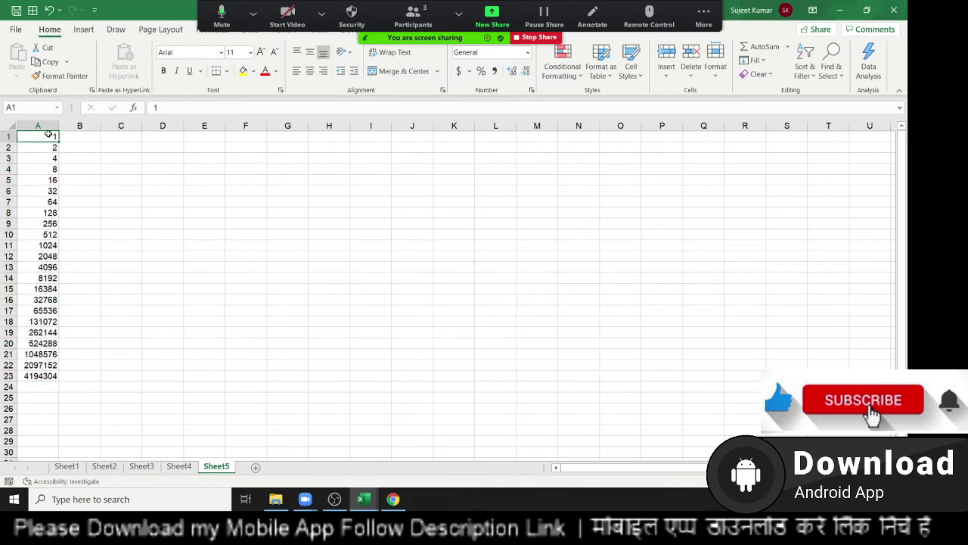
Delete the doubling series from column A and enter the date 1/1 in A1
key("ctrl+shift+Down")
key("Delete")
left_click(49, 133)
type("1")
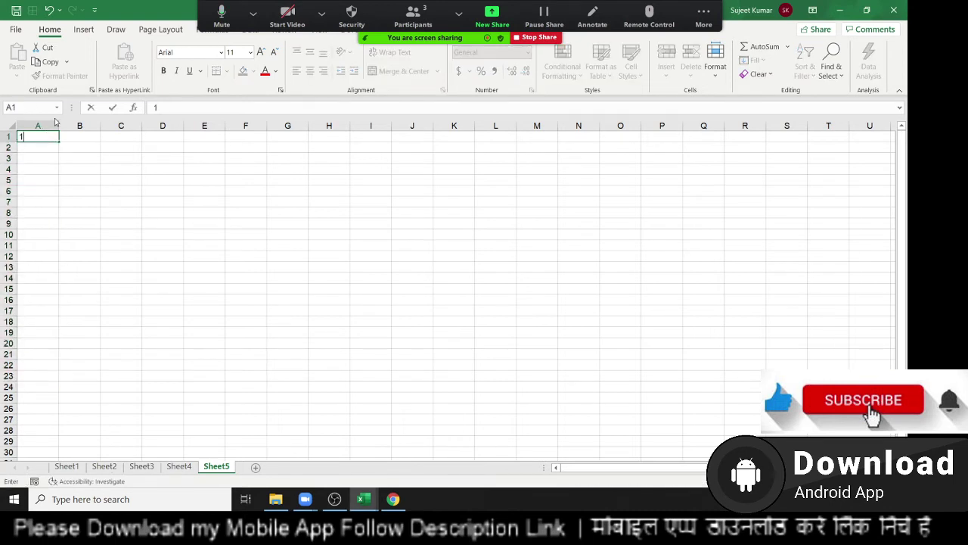
type("/1")
key("Return")
Fill A1:A17 with a Series of daily dates from 1-Jan to 17-Jan
left_click(40, 137)
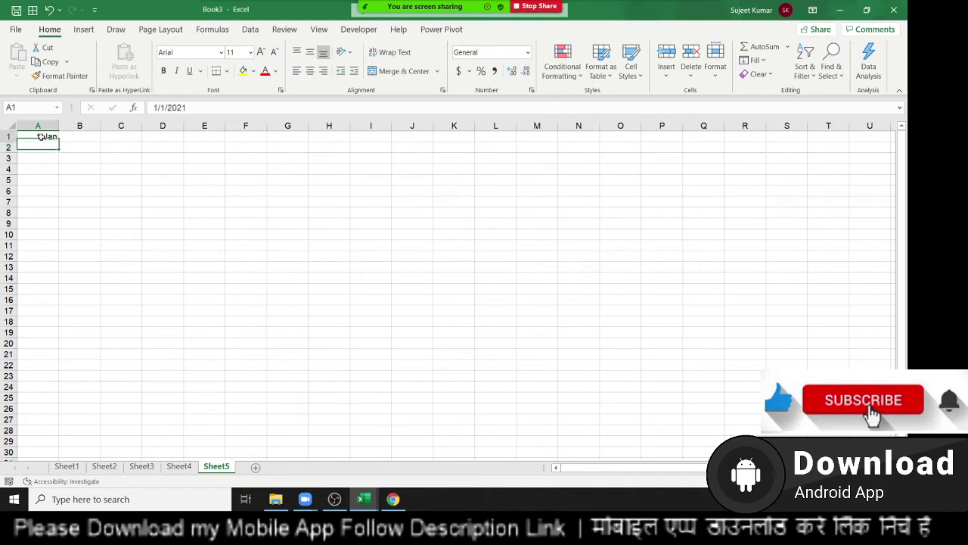
left_click_drag(41, 137, 40, 308)
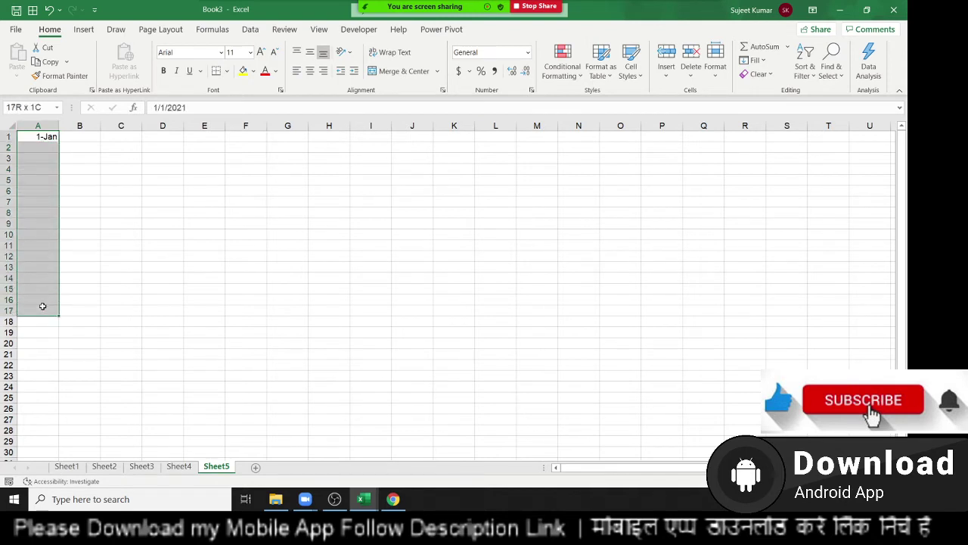
left_click(762, 62)
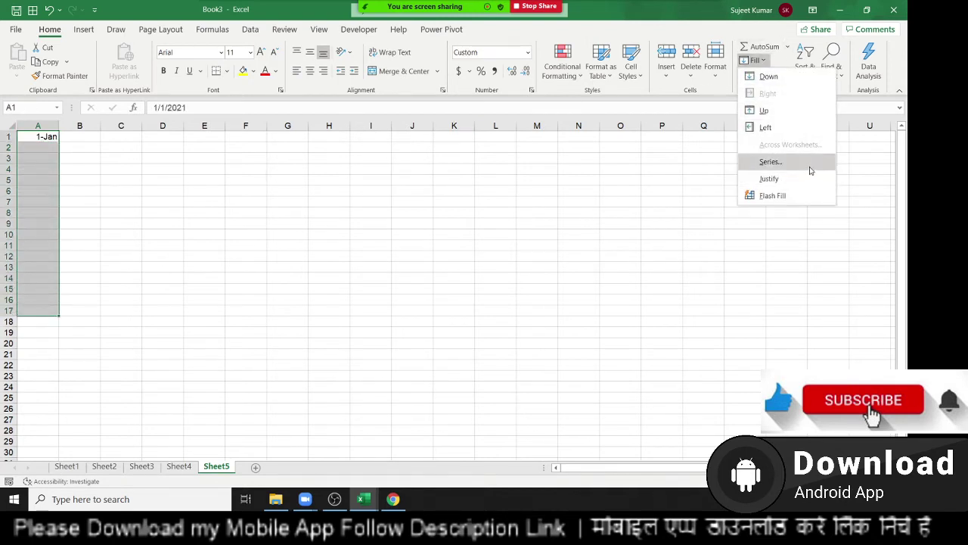
left_click(810, 170)
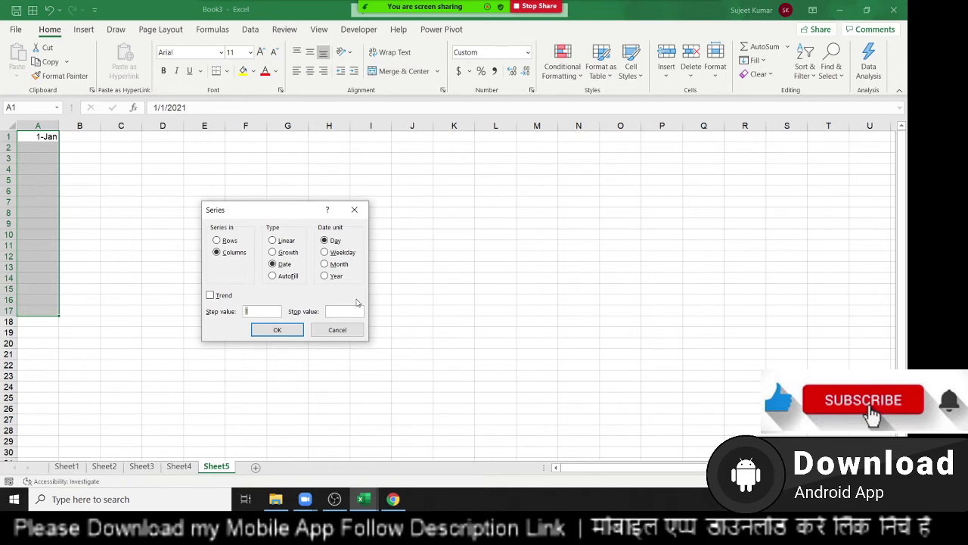
left_click(298, 332)
Refill A1:A17 as a Weekday date series running 1-Jan to 25-Jan
left_click(757, 60)
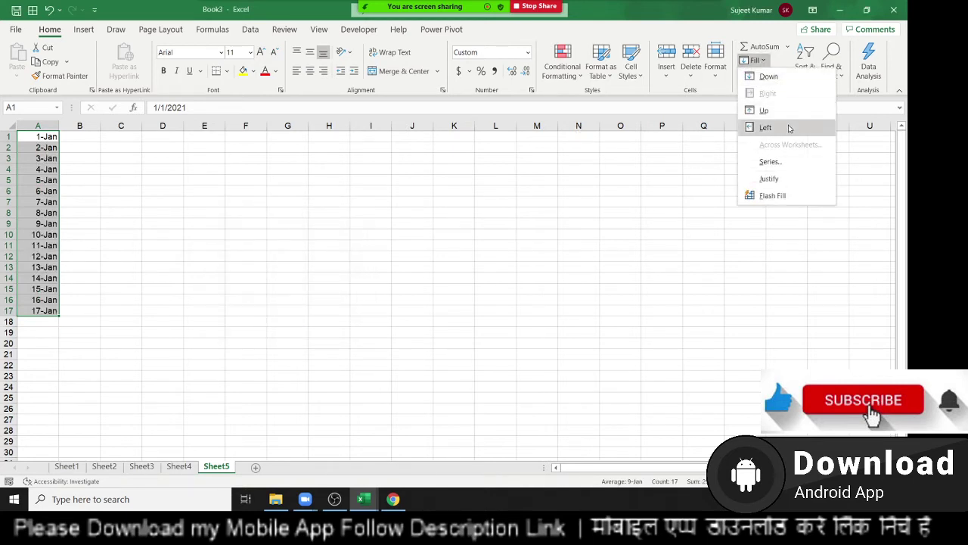
left_click(775, 165)
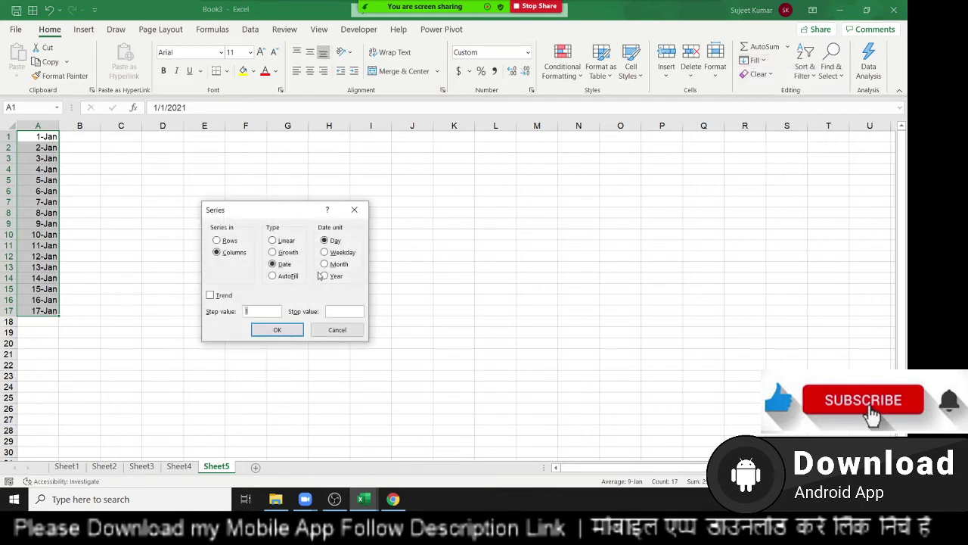
left_click(333, 253)
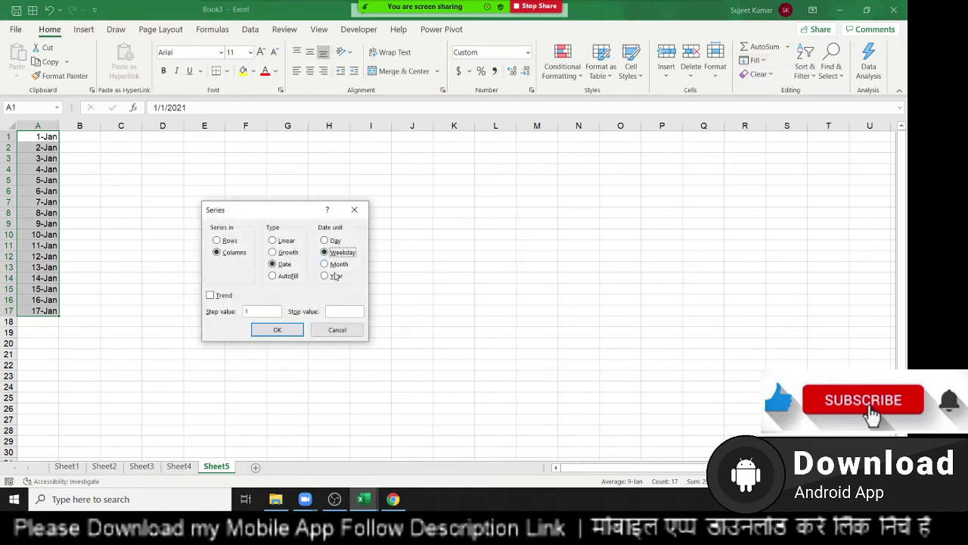
left_click(278, 330)
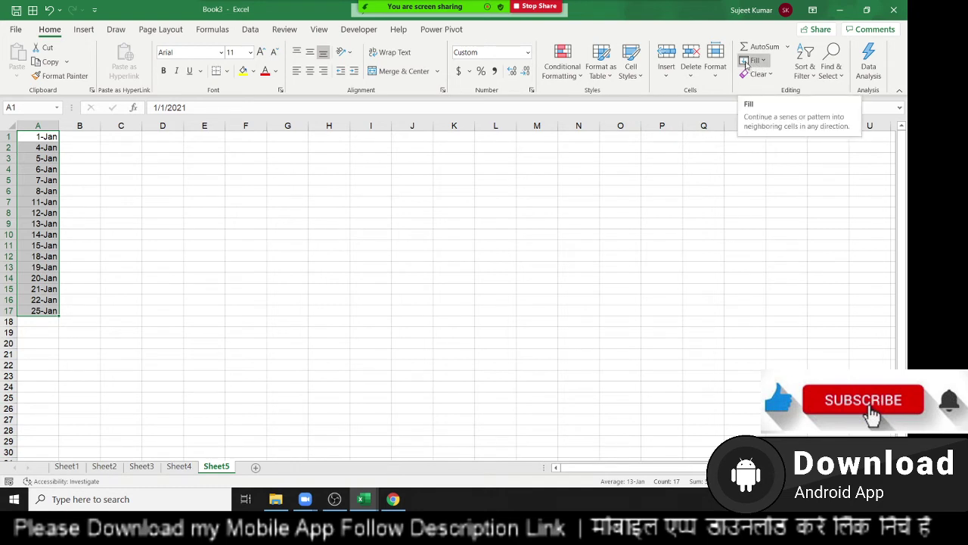
Reopen the Series dialog and try the Month and Year date units
left_click(749, 60)
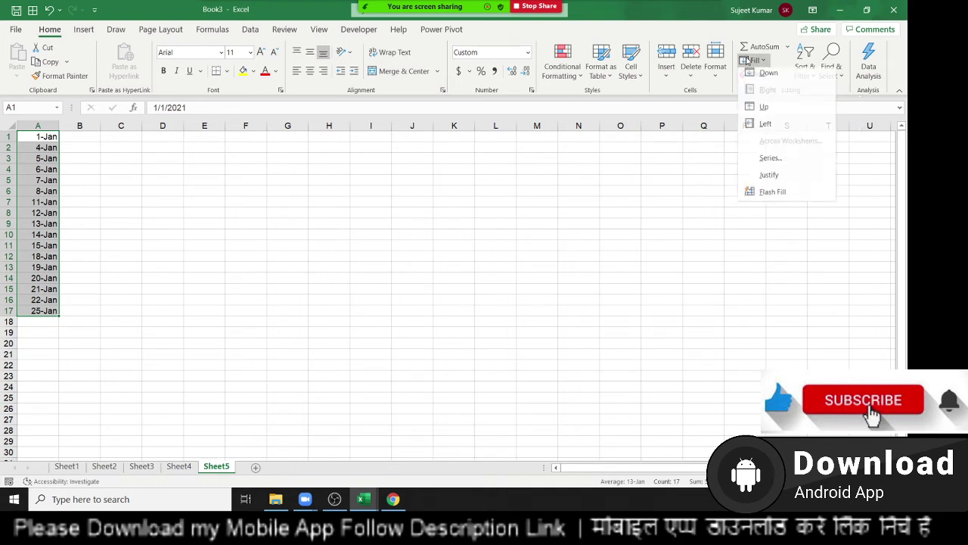
left_click(770, 163)
left_click(324, 264)
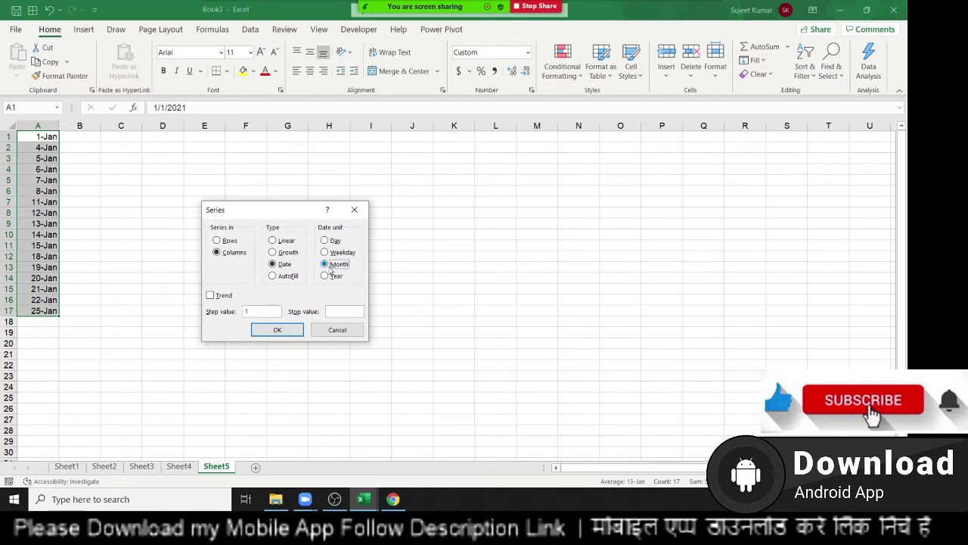
left_click(325, 275)
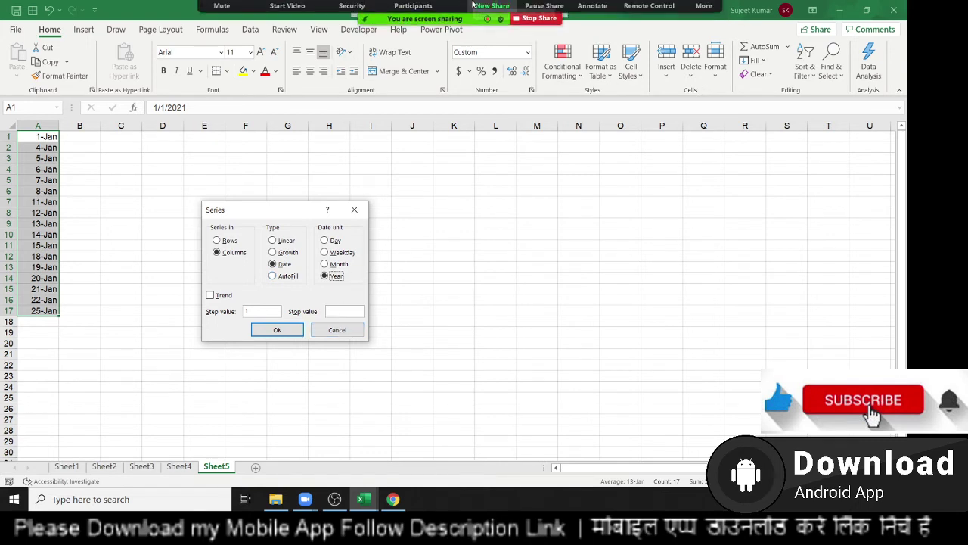
Close the meeting participant list, cancel the Series dialog, and delete the dates from A1:A17
left_click(431, 13)
mouse_move(403, 216)
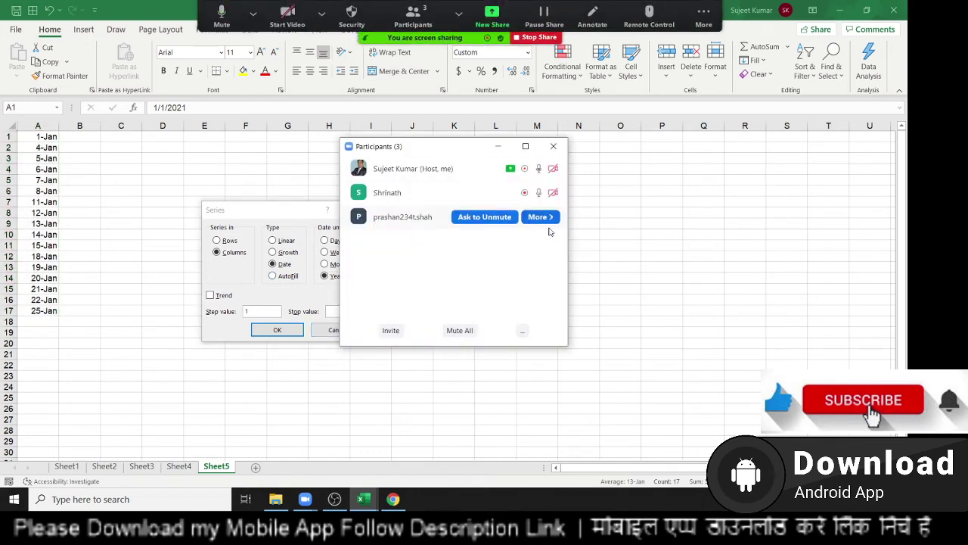
left_click(540, 216)
left_click(598, 276)
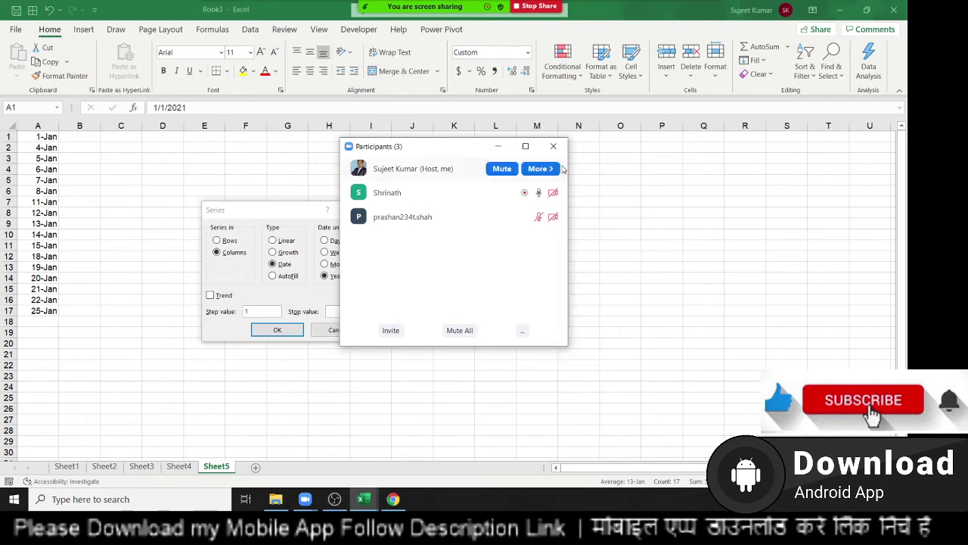
left_click(554, 146)
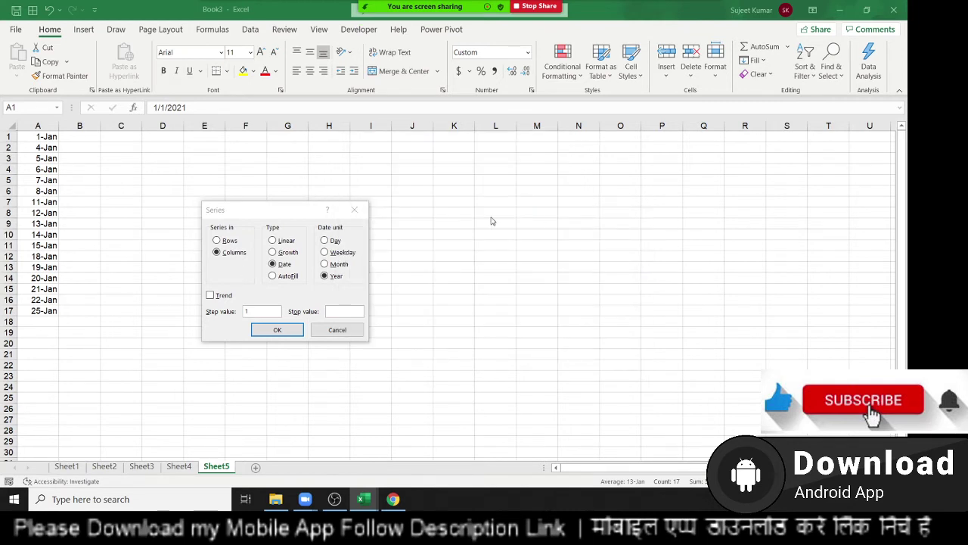
left_click(354, 210)
key("Delete")
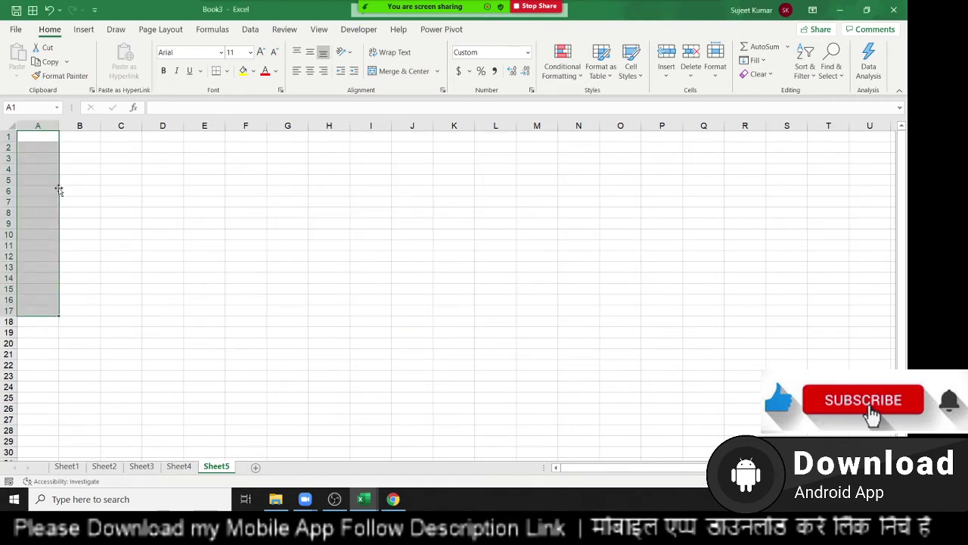
Select A1 and look through the Clear and Fill menu options, including Flash Fill
left_click(46, 139)
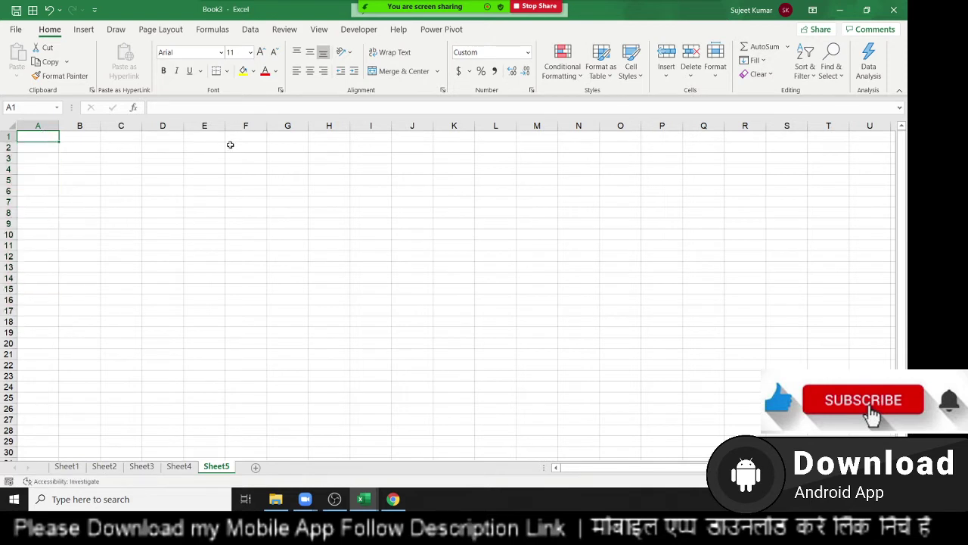
left_click(764, 74)
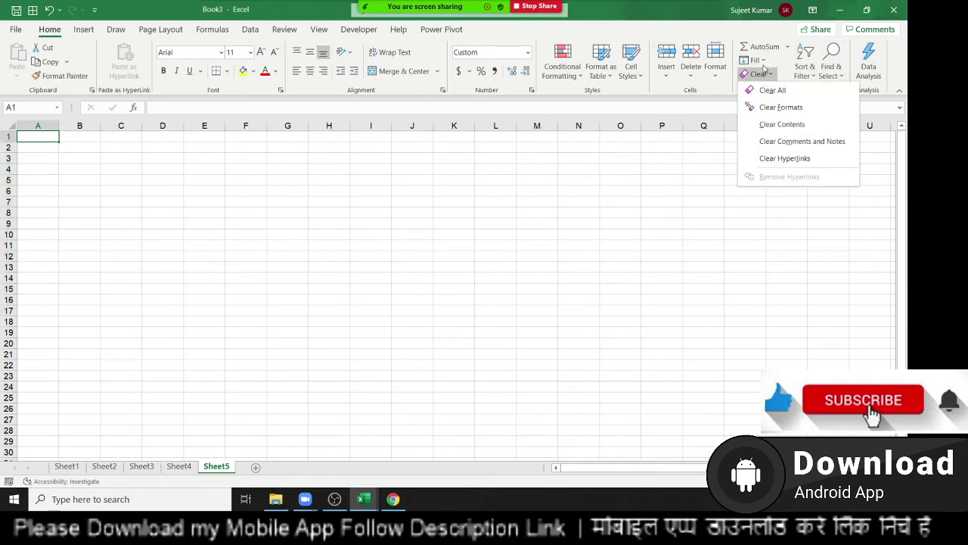
left_click(756, 60)
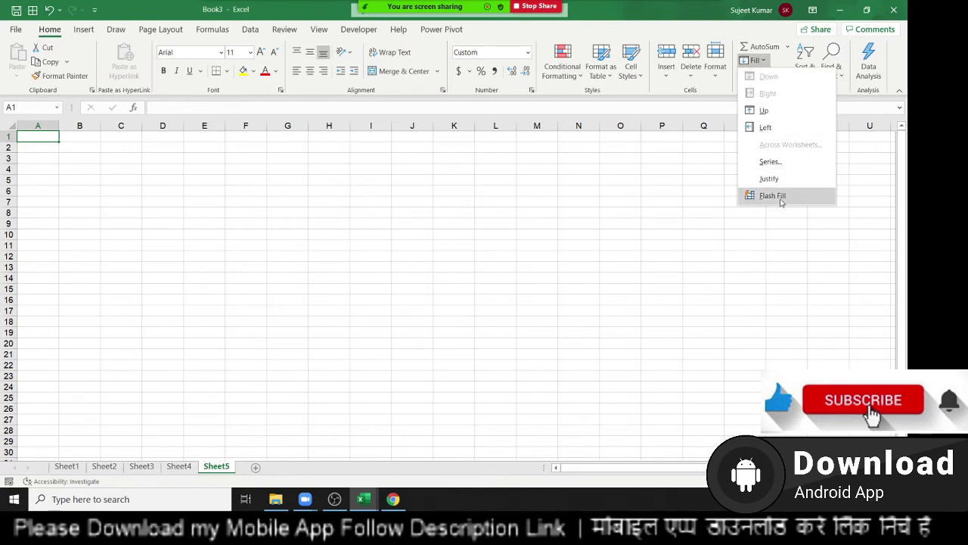
left_click(86, 155)
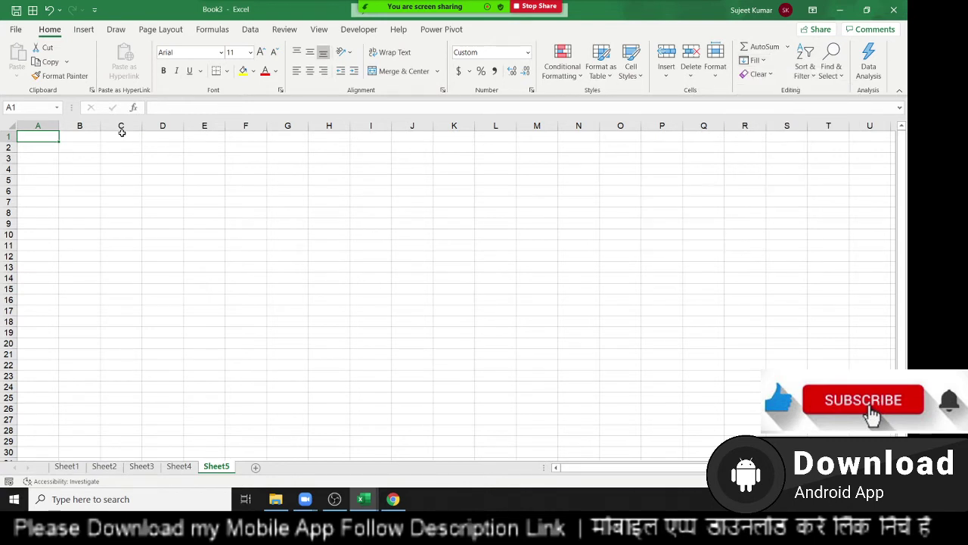
Enter the heading Name in A1 and a first name in A2, then drag it down to A5
type("Name")
key("Return")
type("P")
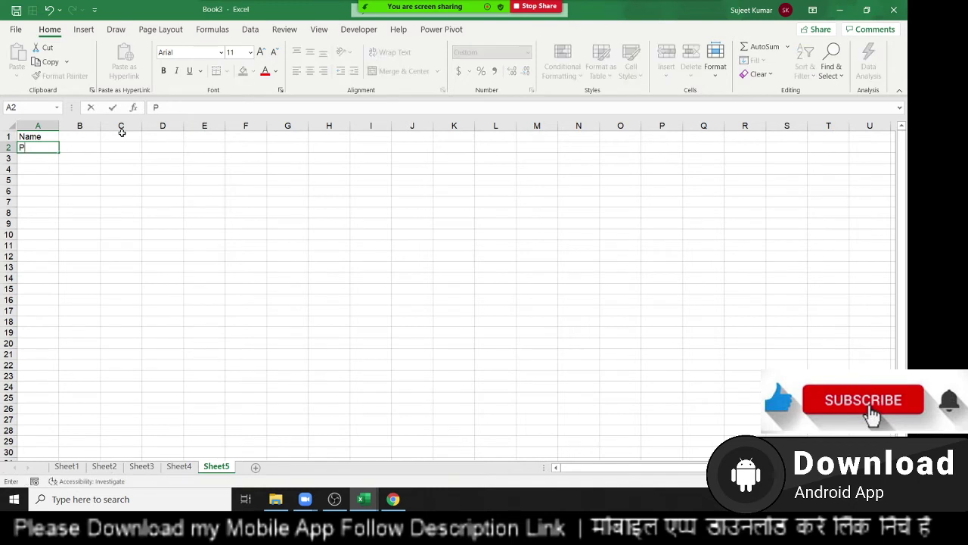
type("iu")
key("Return")
key("Up")
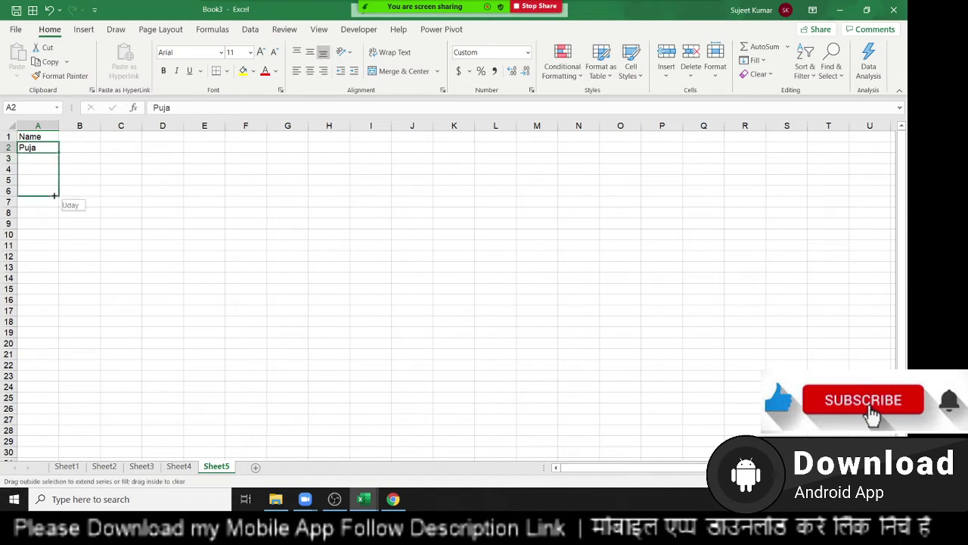
left_click_drag(58, 151, 57, 186)
Undo the dragged names and the A2 entry, returning to cell A2
key("ctrl+z")
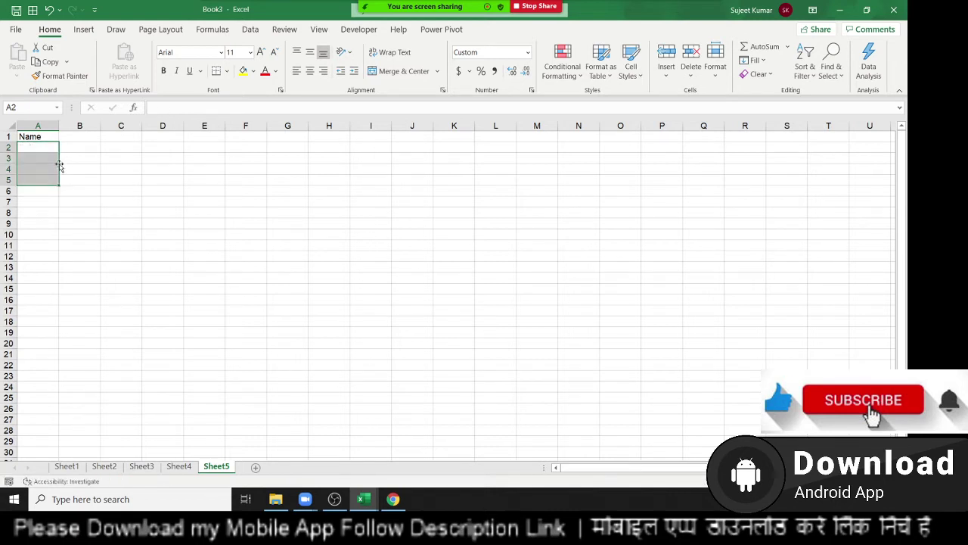
key("ctrl+z")
key("Down")
Enter the first two full names in A2 and A3
type("P")
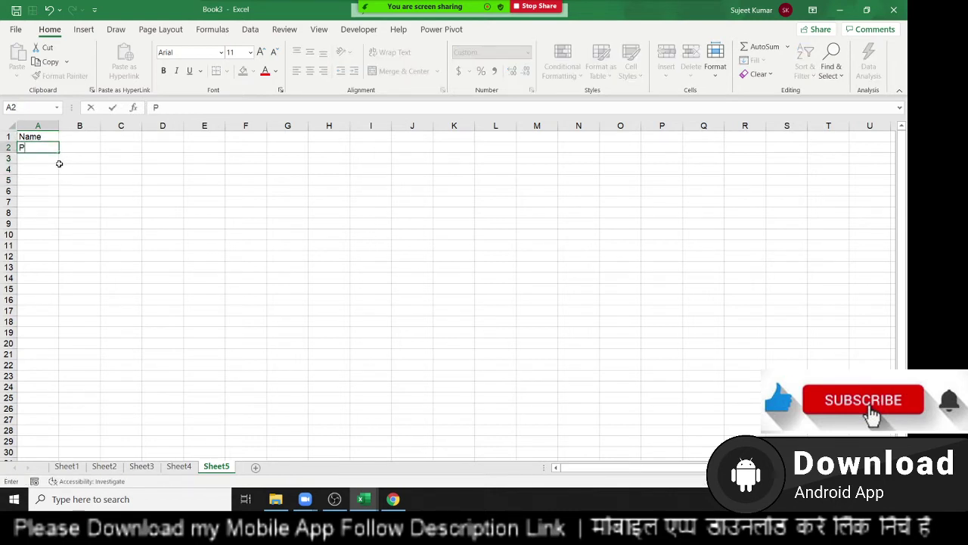
type("uja")
key("Return")
key("Up")
type("P")
type("h")
key("Return")
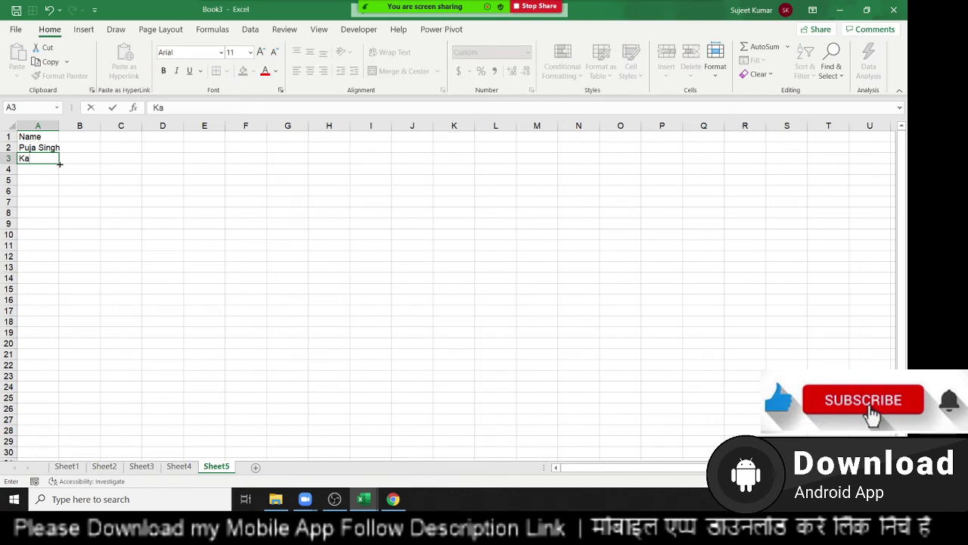
type("ita ")
type("Var")
type("ma")
key("Return")
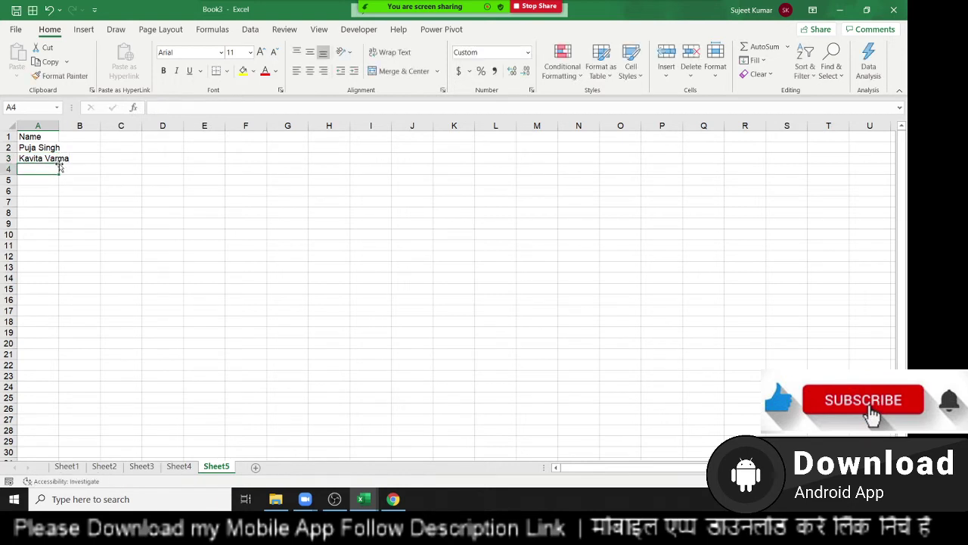
Enter three more full names in A4:A6, then autofit column A to the longest name
type("Mani")
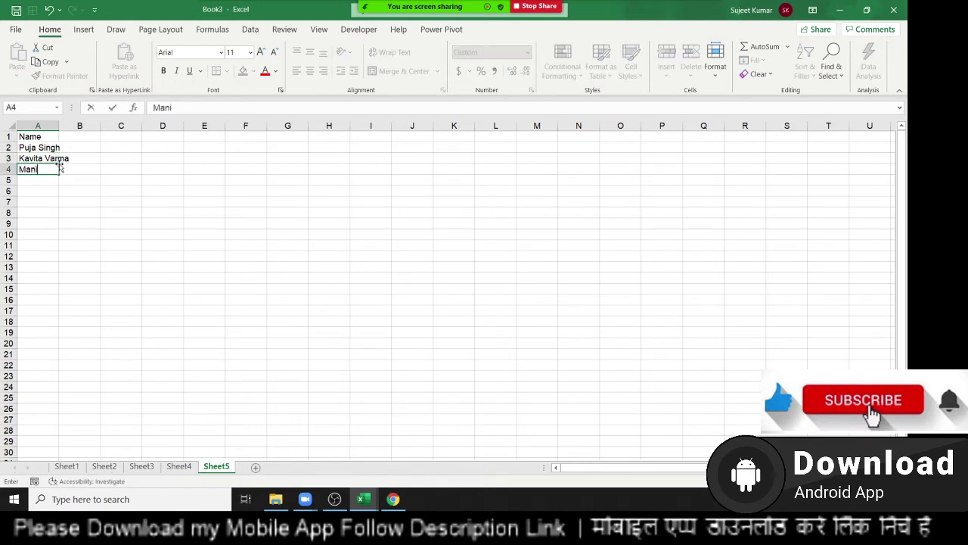
type("\\")
type(" Kumar")
type("S")
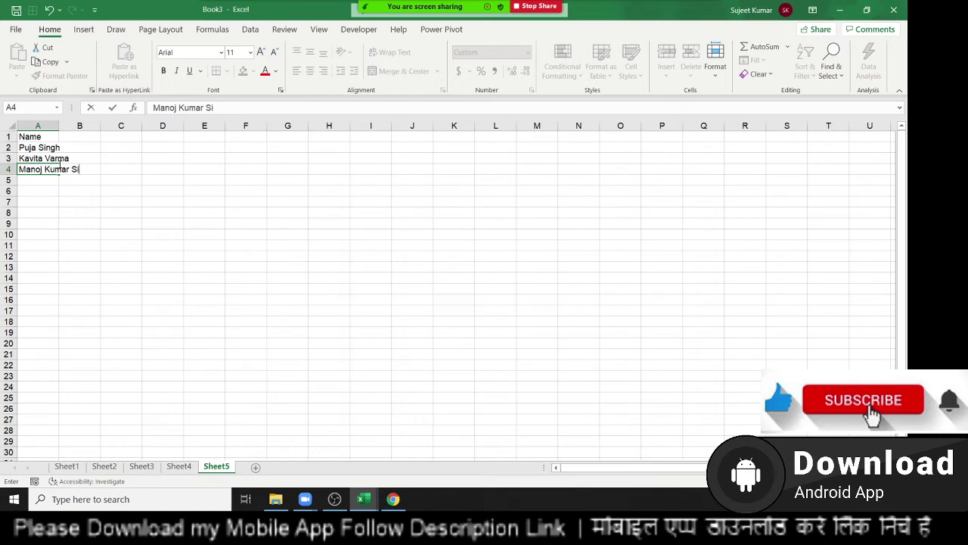
type("ngh")
key("Return")
type("O")
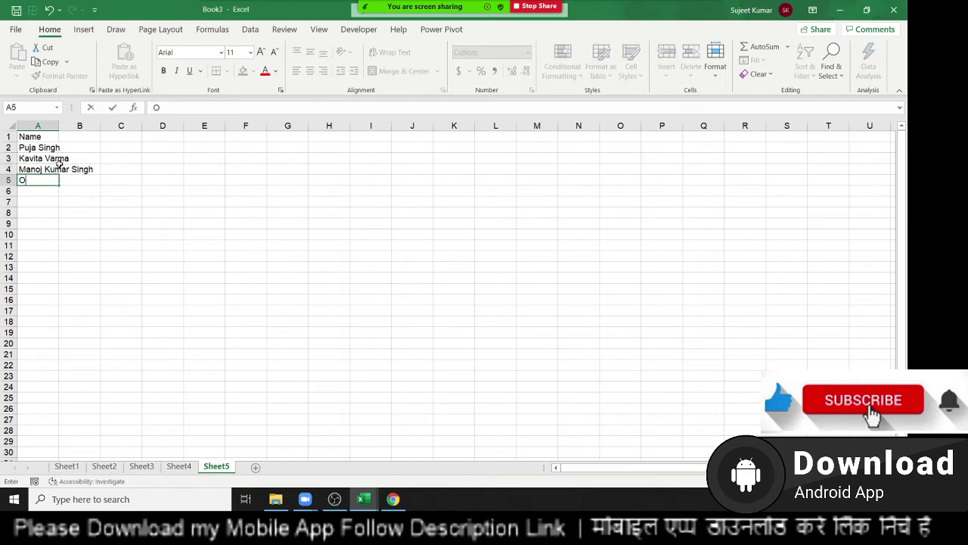
type("m Pra")
type("kash ")
type("Sharma")
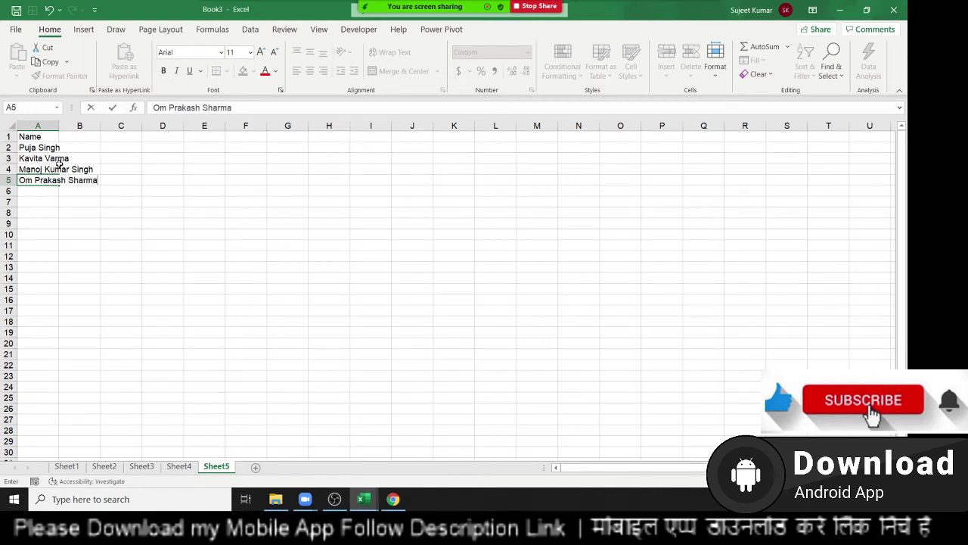
key("Return")
type("Mohan")
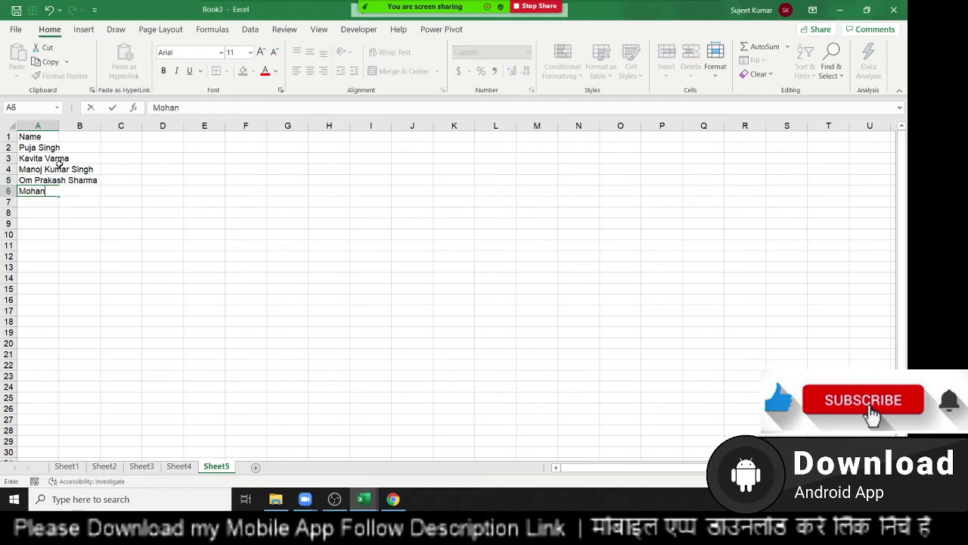
type(" Pandit")
key("Return")
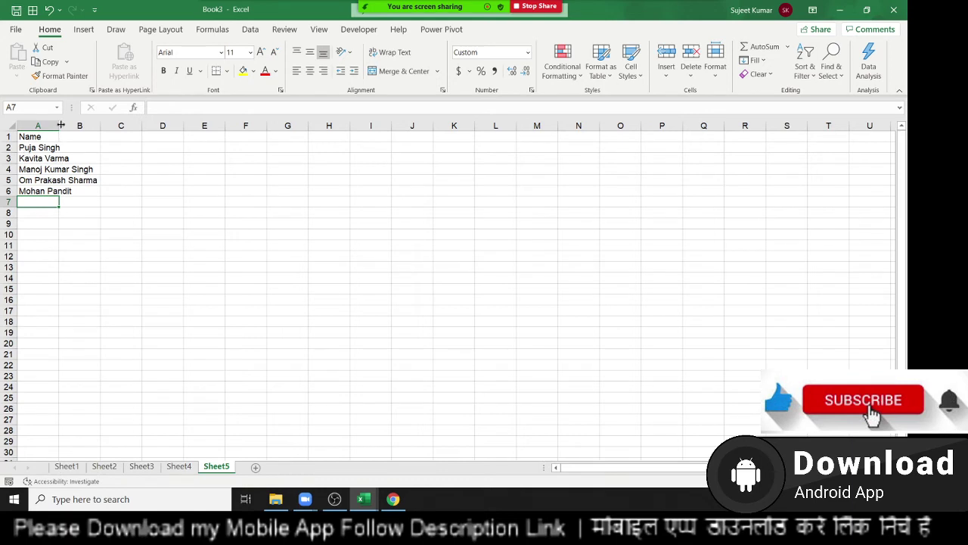
double_click(61, 125)
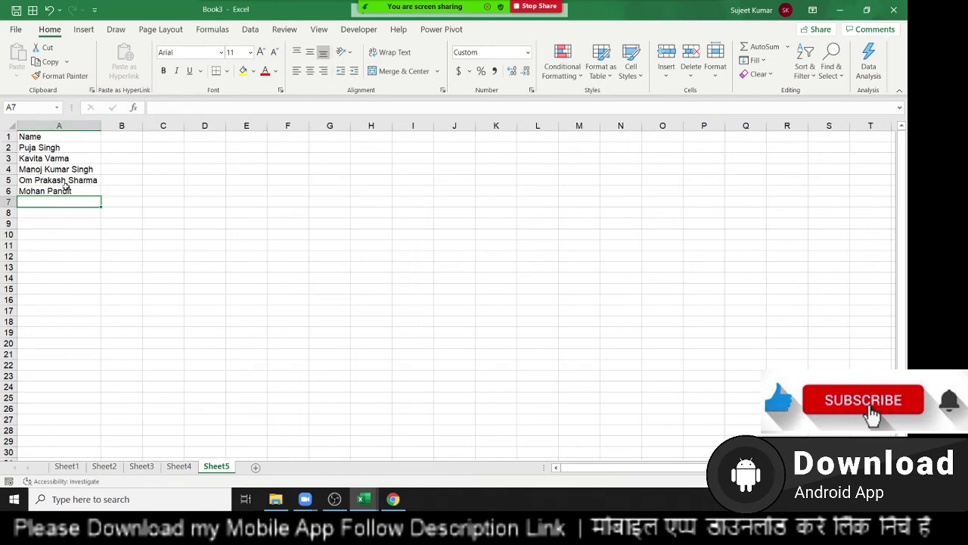
left_click_drag(67, 189, 65, 136)
Add the headings F in B1 and L in C1
left_click(117, 141)
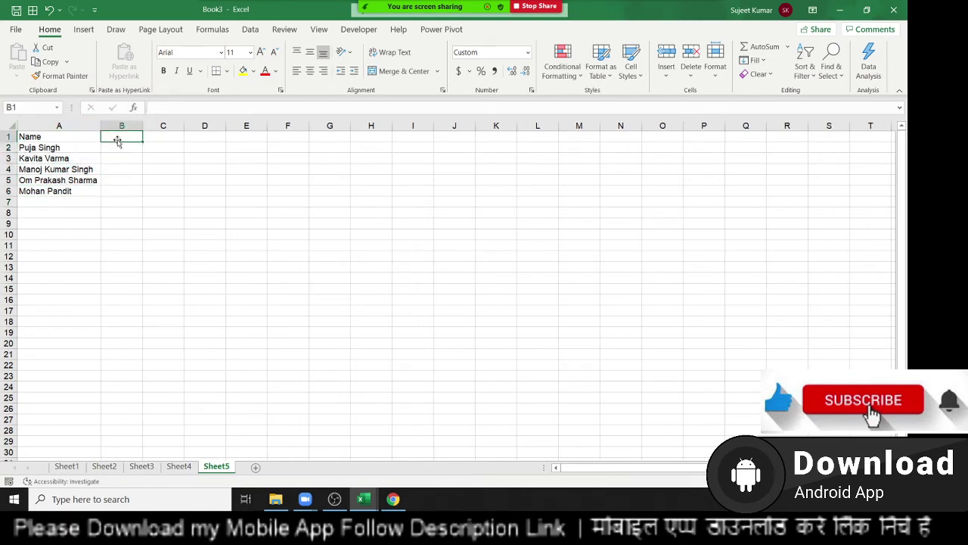
type("F")
key("Tab")
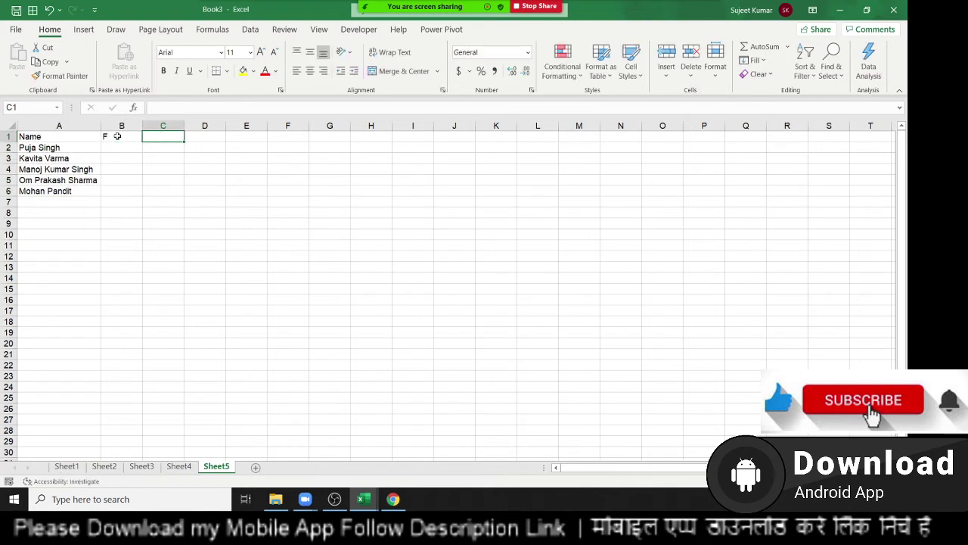
type("L")
key("Return")
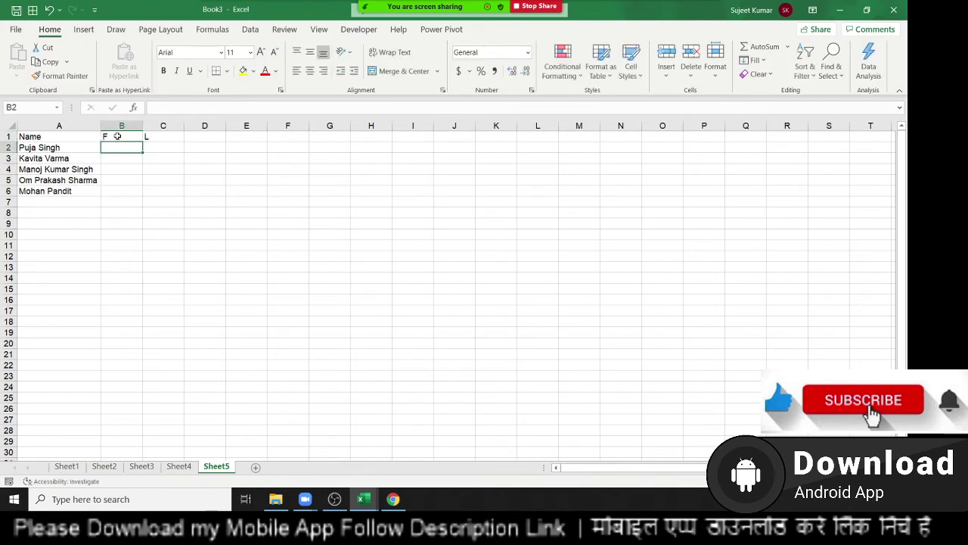
Type the first person's first name in B2 as an example and Flash Fill first names through B6
type("Pu")
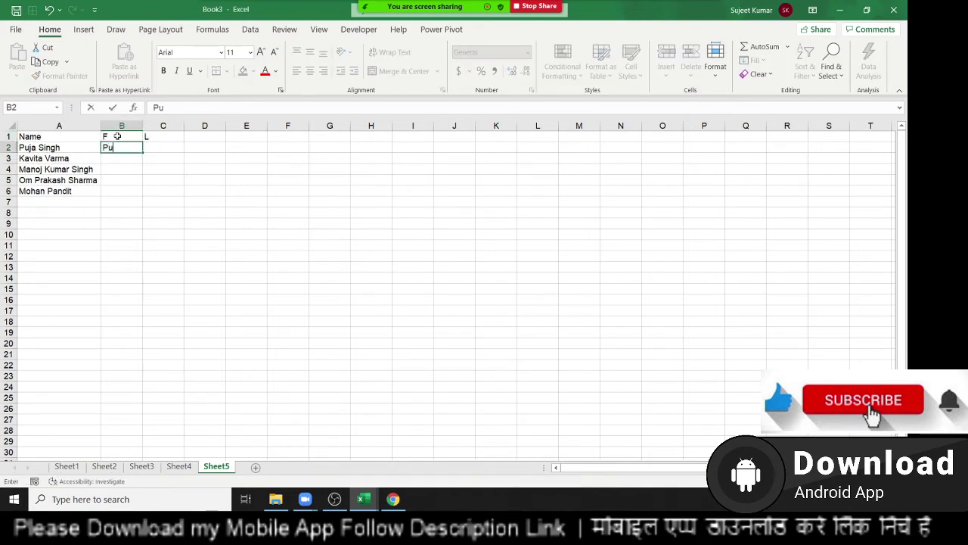
type("ja")
key("Return")
key("Up")
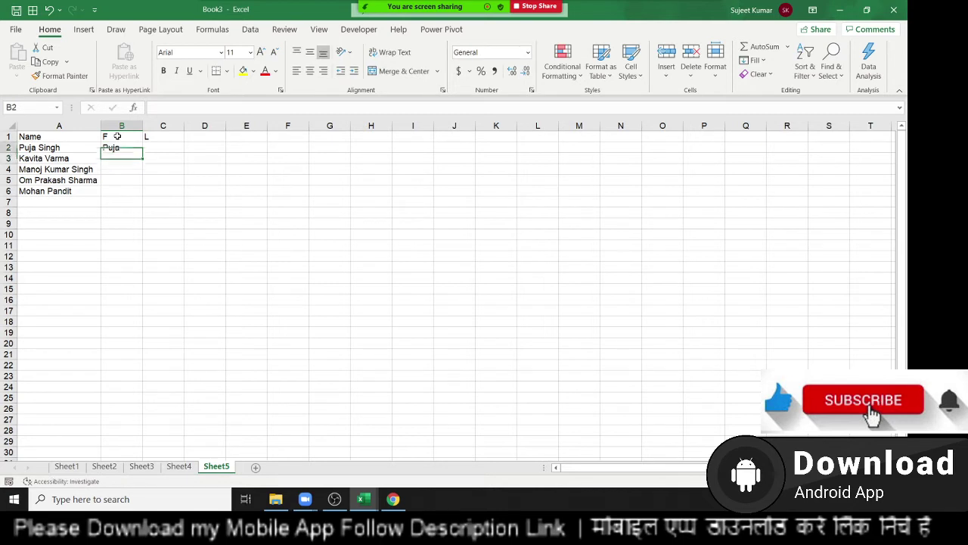
left_click(756, 73)
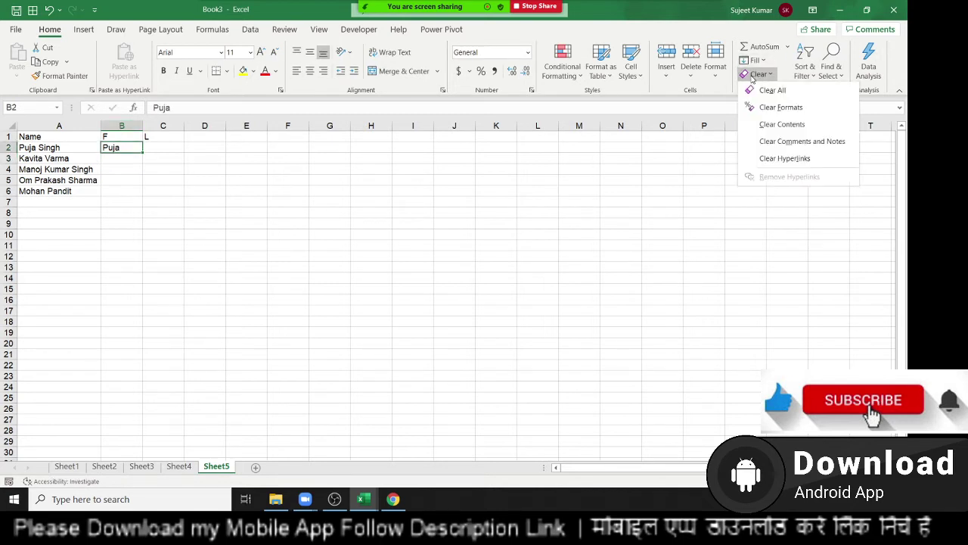
left_click(755, 61)
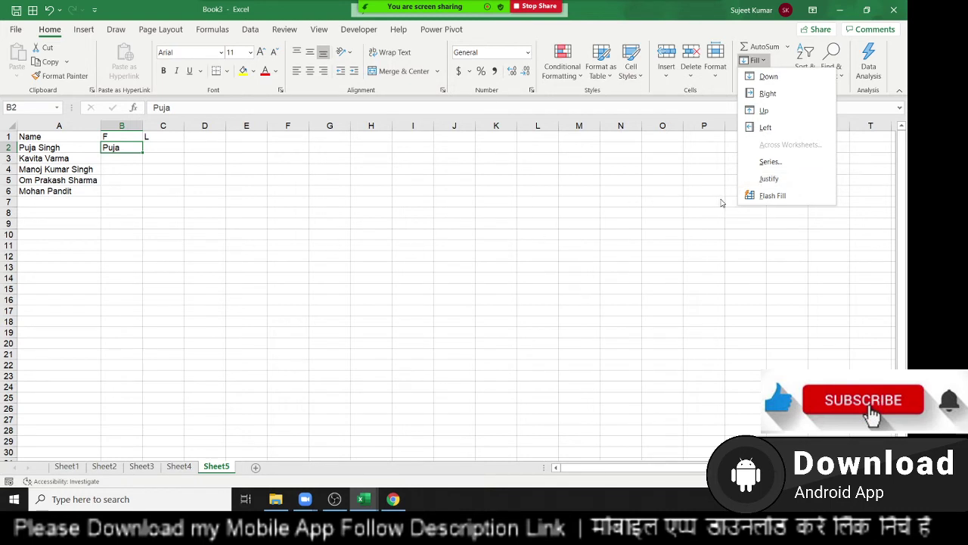
left_click(764, 195)
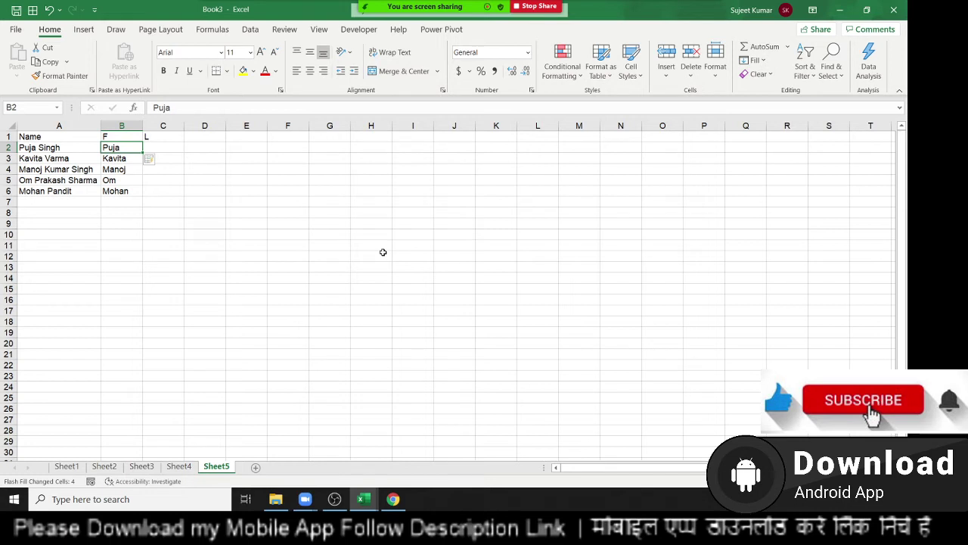
Type an example surname in C2 and Flash Fill surnames down C2:C6
left_click(175, 149)
type("Sin")
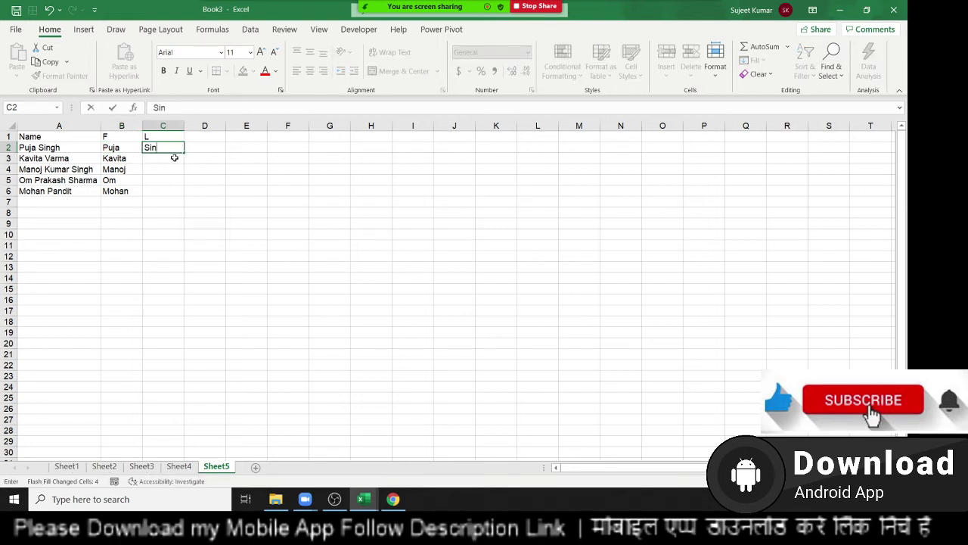
type("gh")
key("Return")
key("Up")
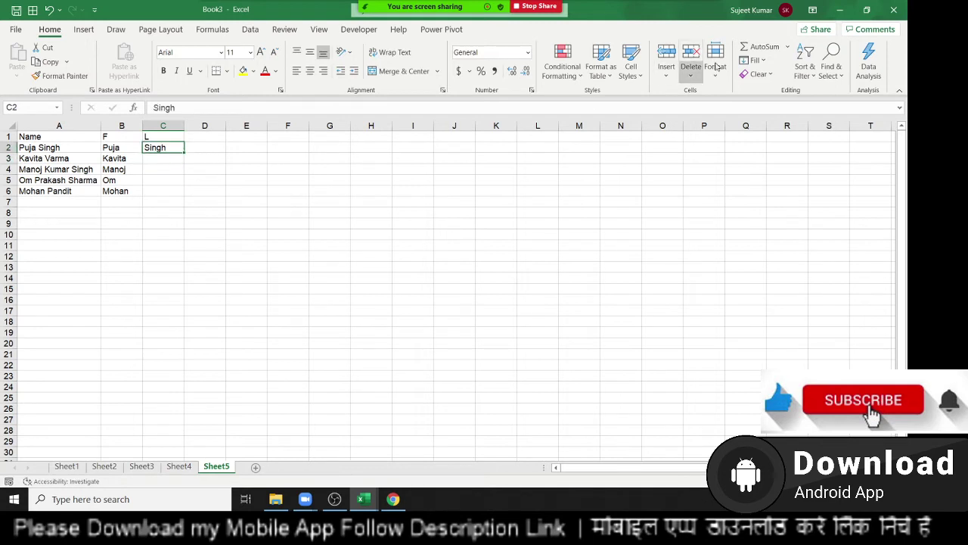
left_click(755, 60)
left_click(768, 195)
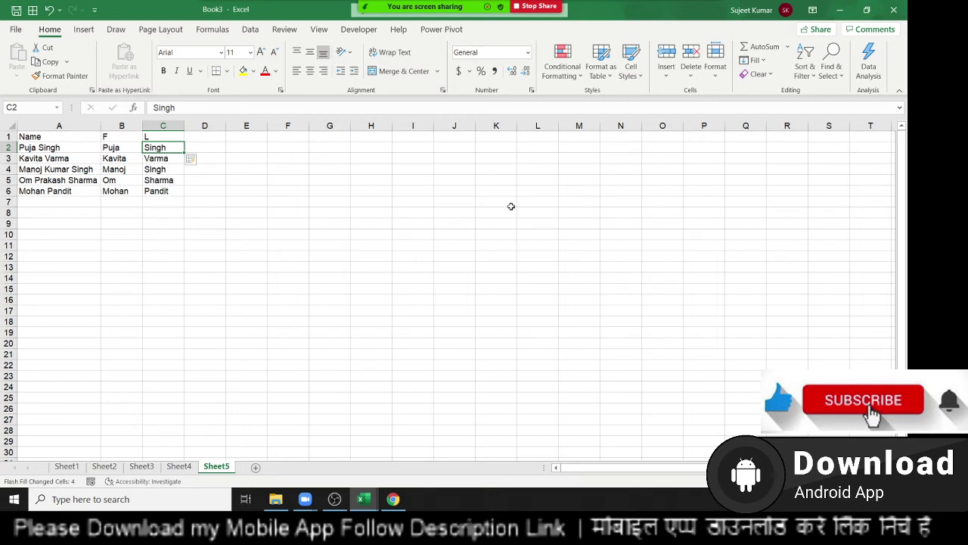
Add a Date column: heading in F1, 1/1 in F2, and =F2+30 filled down to F11
left_click(292, 136)
type("Date")
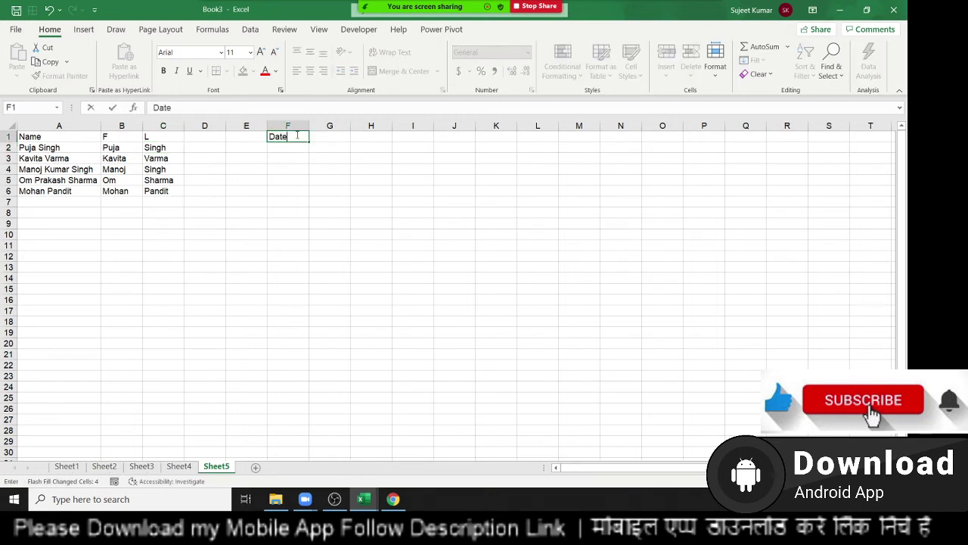
key("Return")
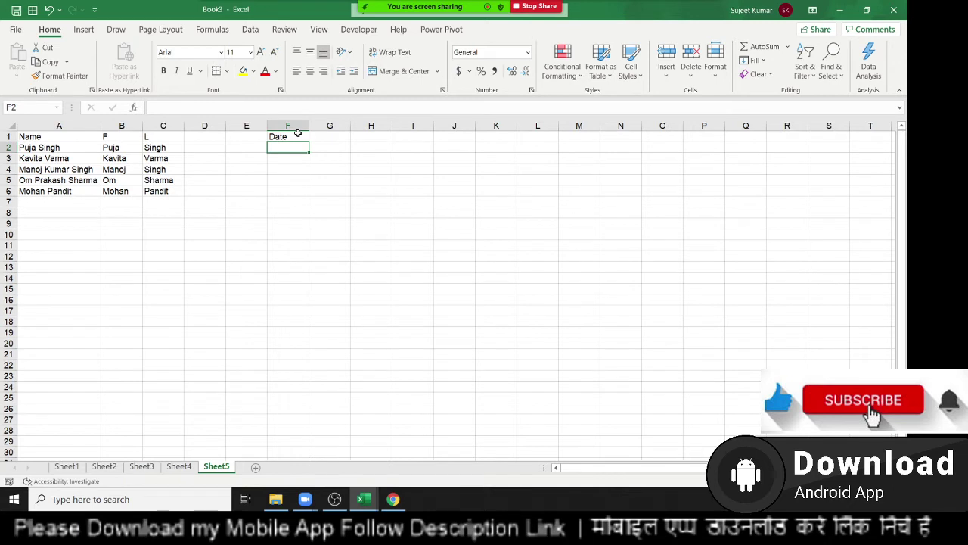
type("1/1")
key("Return")
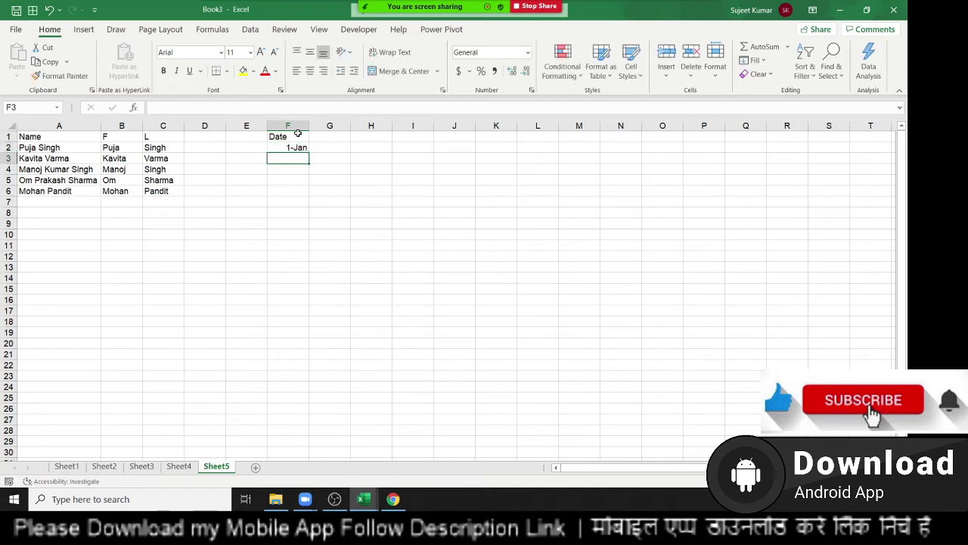
type("=F2+30")
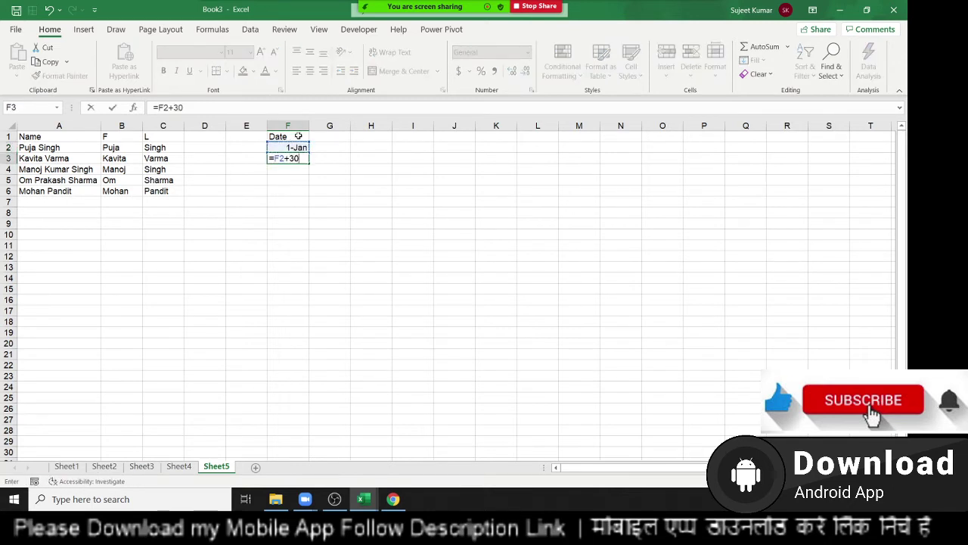
key("Return")
left_click_drag(293, 159, 291, 248)
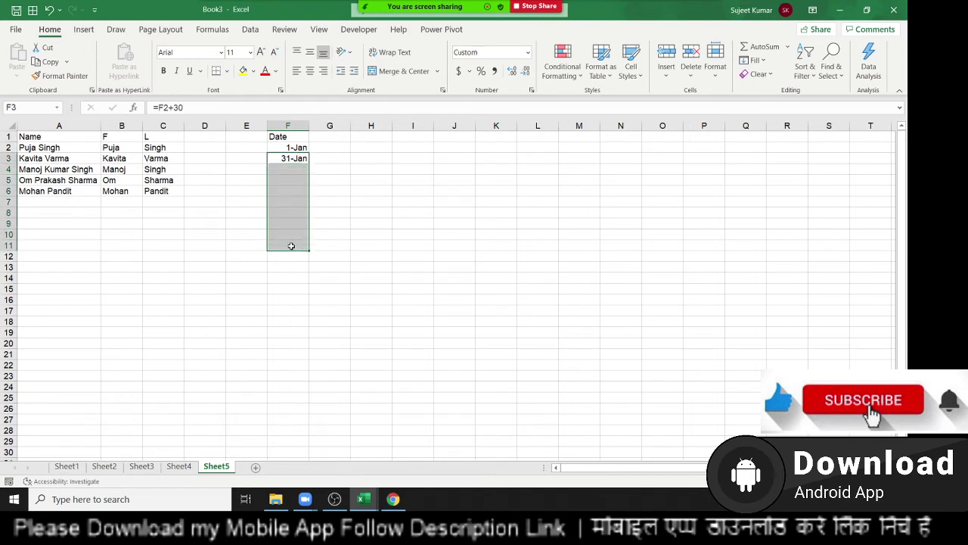
key("ctrl+d")
left_click(323, 147)
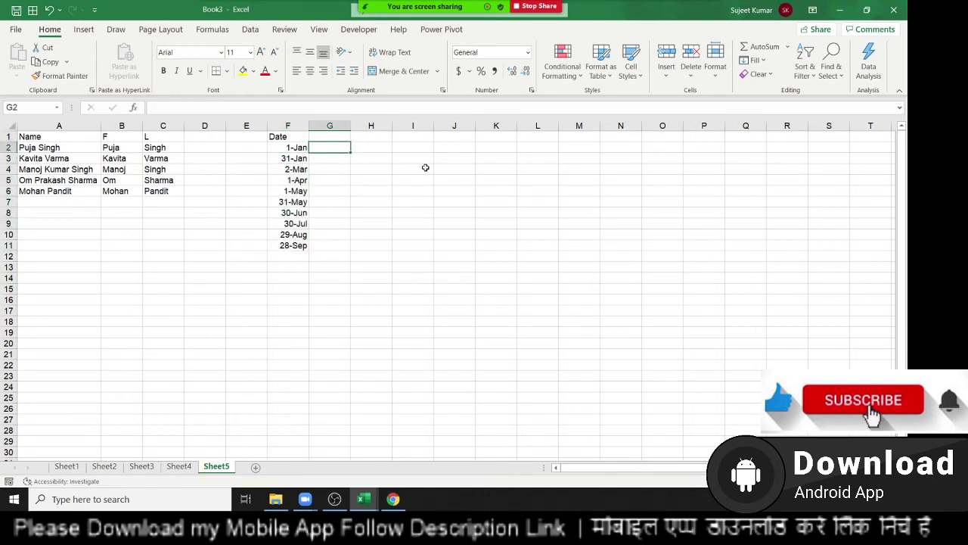
Enter JAN as the example month in G2, Flash Fill it, then undo the result
type("JAN")
key("Return")
key("Up")
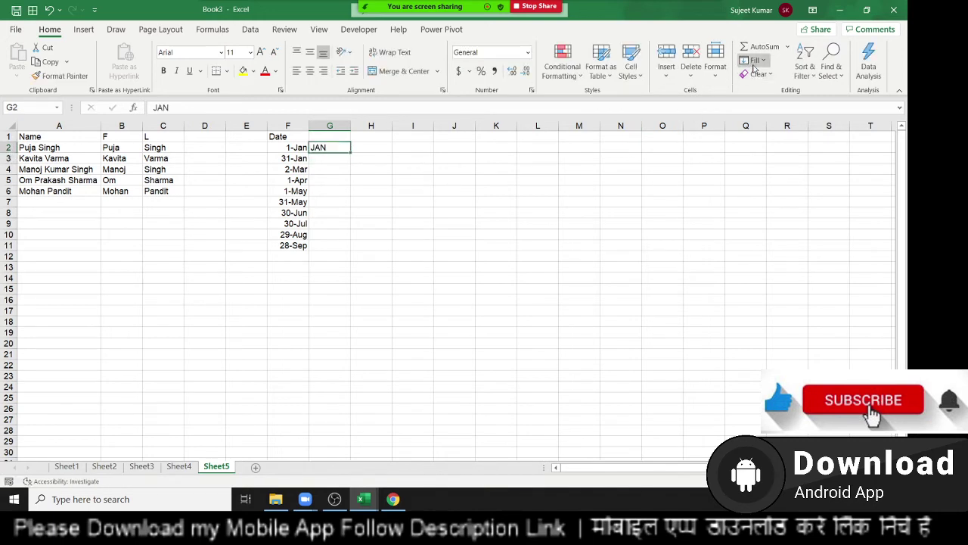
left_click(760, 64)
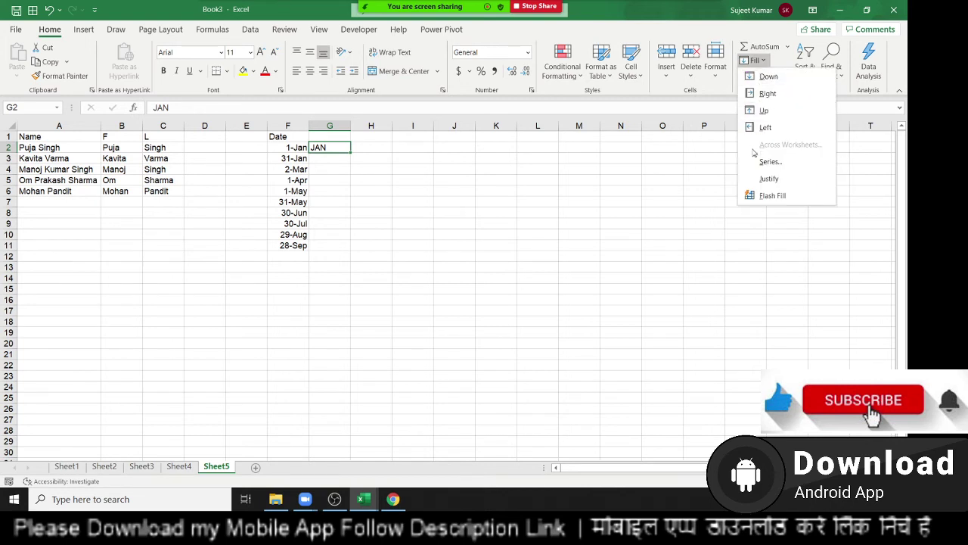
left_click(762, 195)
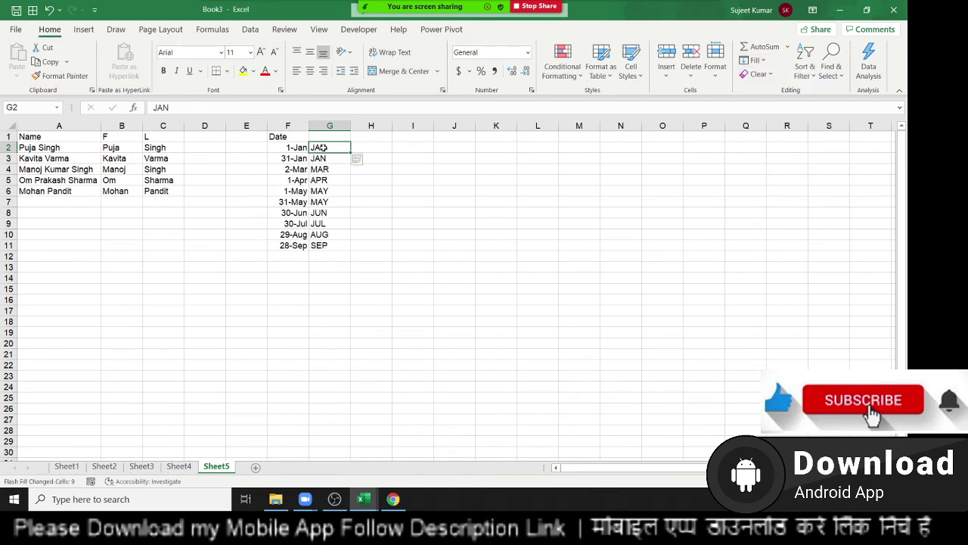
key("ctrl+z")
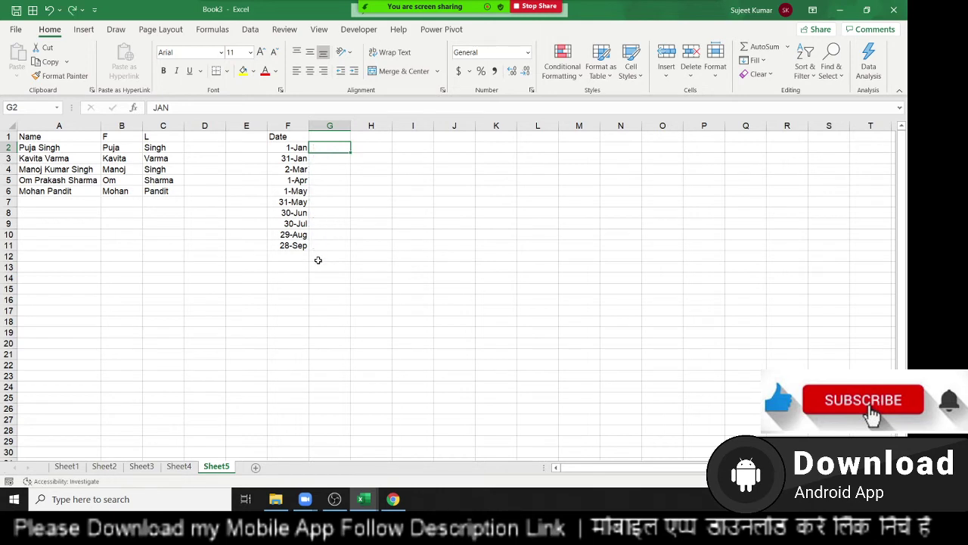
Re-enter the example as Jan and Flash Fill month names Jan through Sep down to G11
type("Jan")
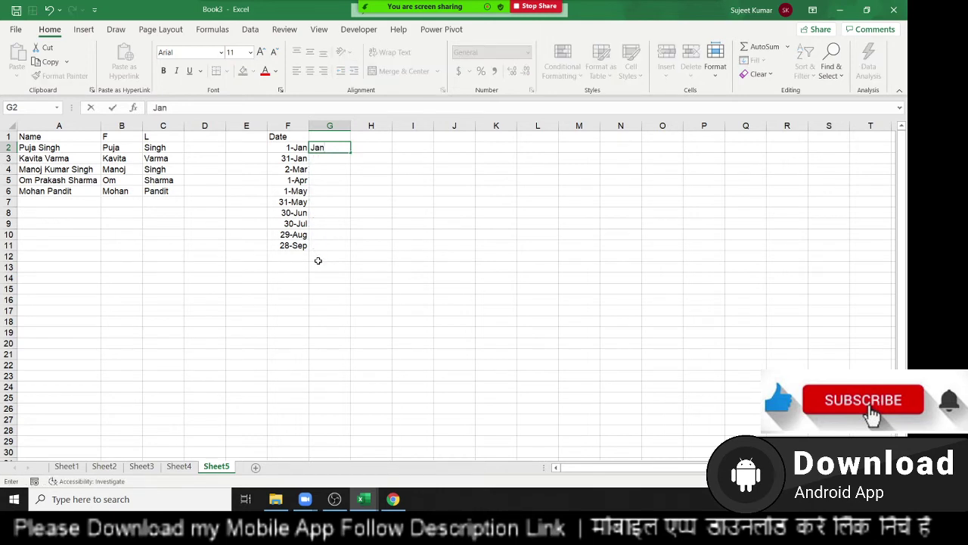
key("Return")
key("Up")
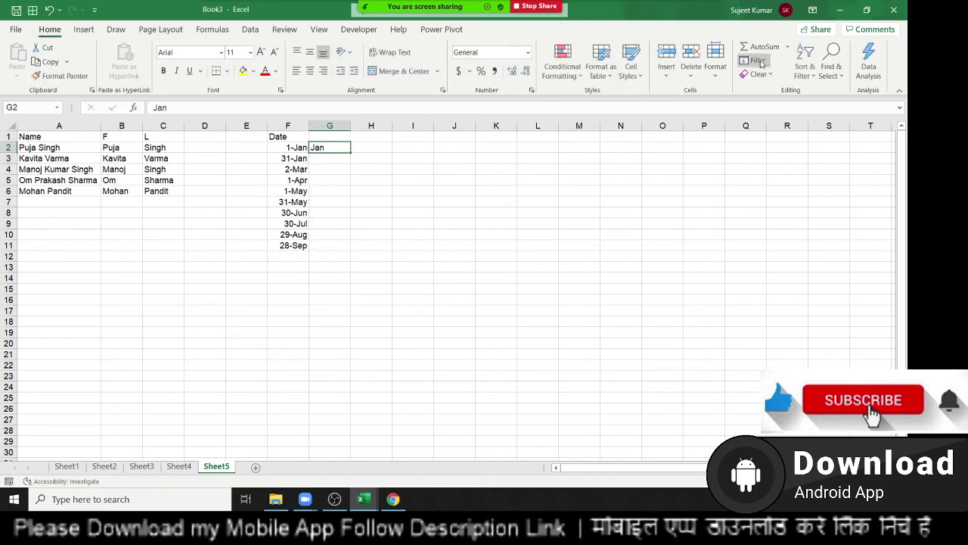
left_click(761, 63)
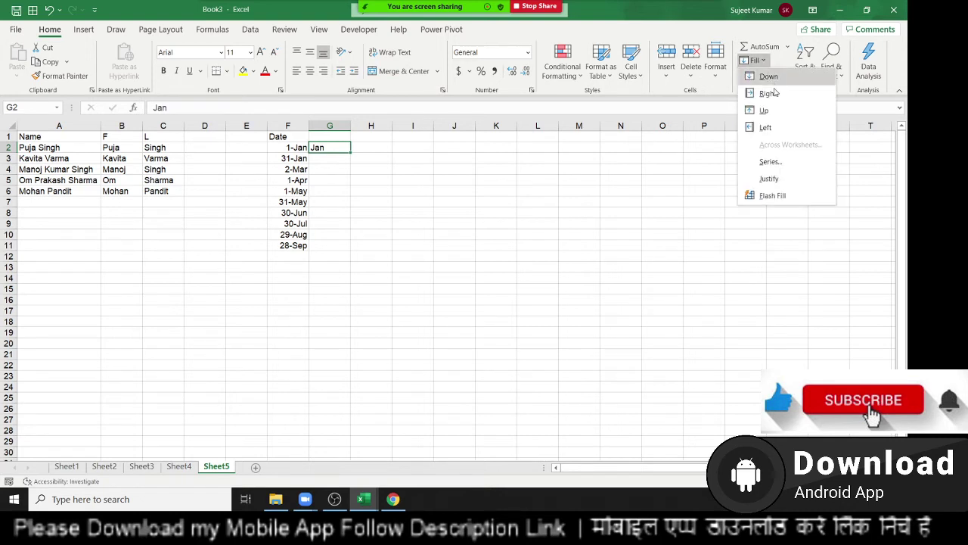
left_click(773, 195)
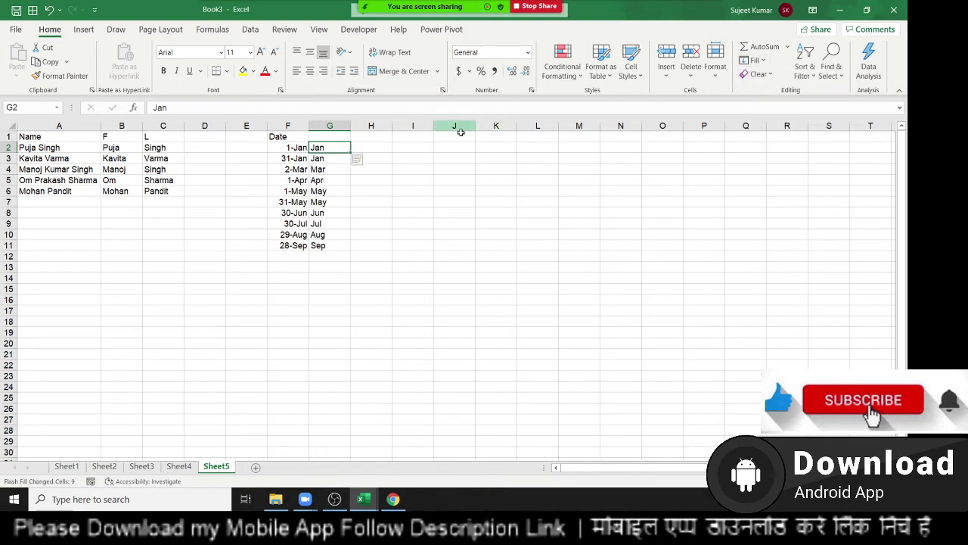
Enter the numbers 1236, 6321, 3652, 3652 and 3152 in I2:I6
left_click(402, 147)
type("123")
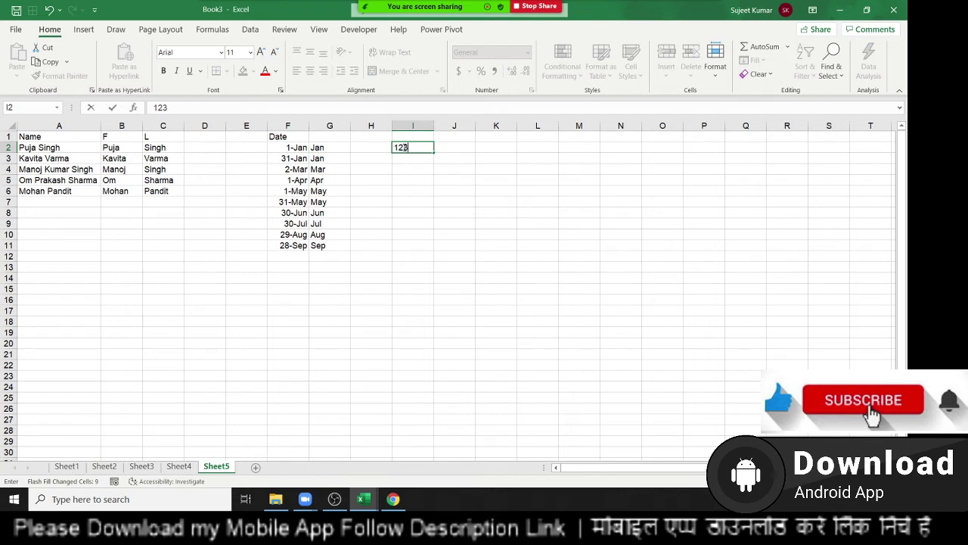
type("6")
key("Return")
type("6321")
key("Return")
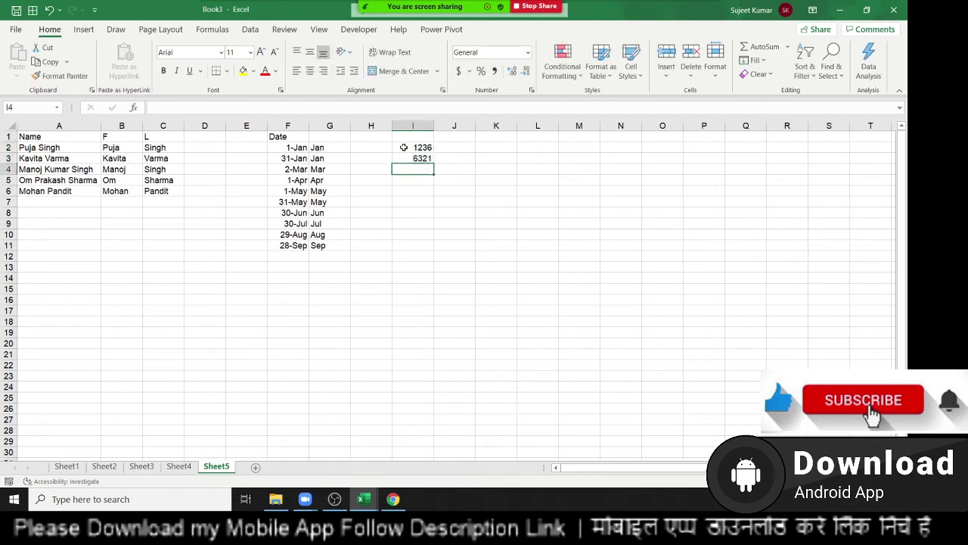
type("3652")
key("Return")
type("36")
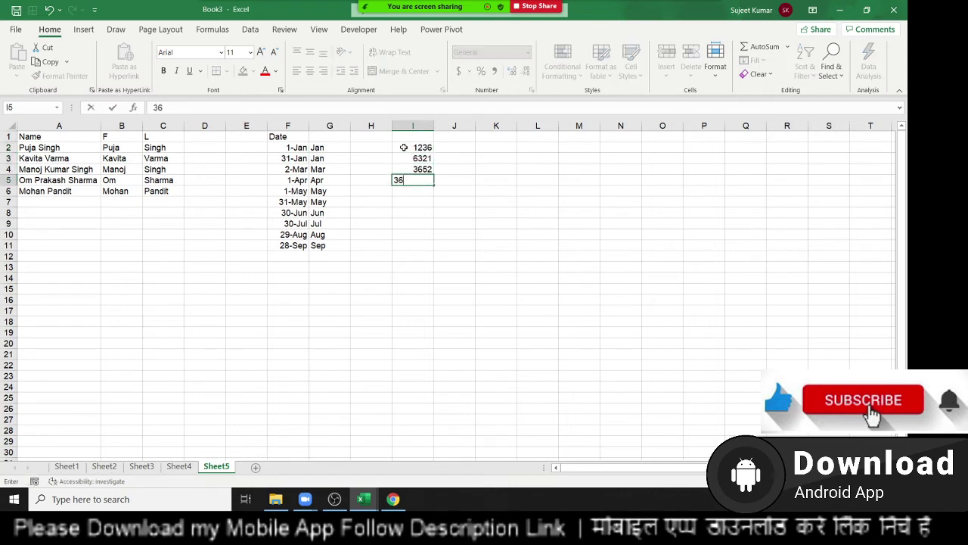
type("52")
key("Return")
type("3")
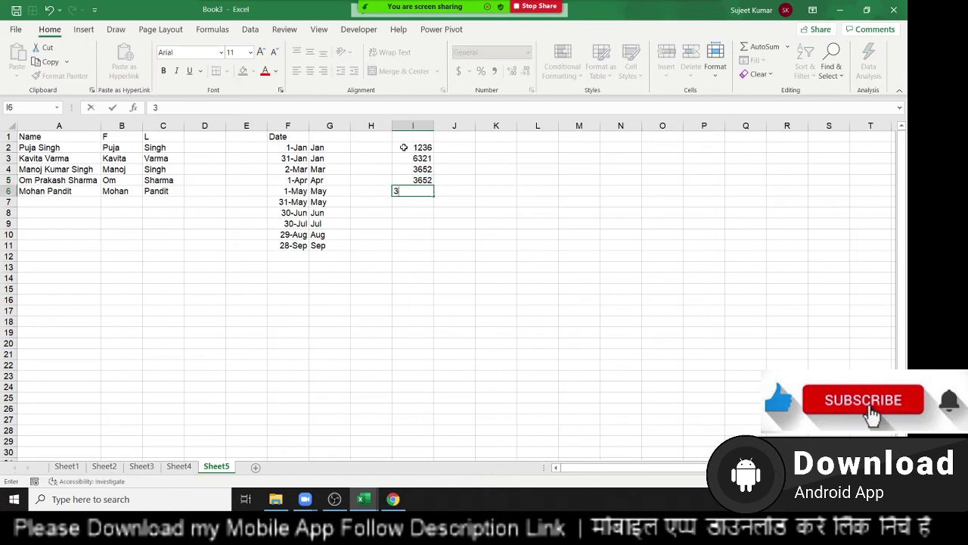
type("152")
key("Return")
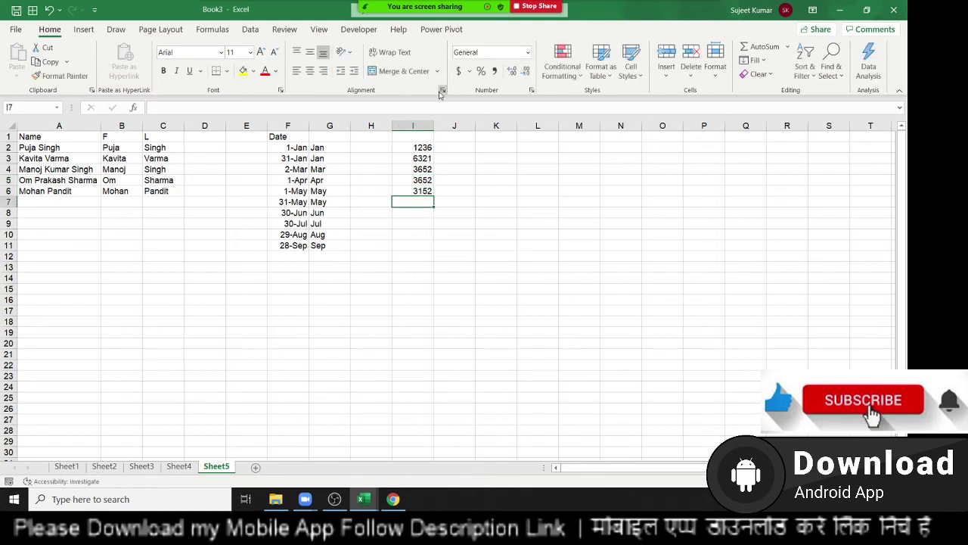
Type 12 in J2 as an example and Flash Fill the first two digits through J6
left_click(444, 147)
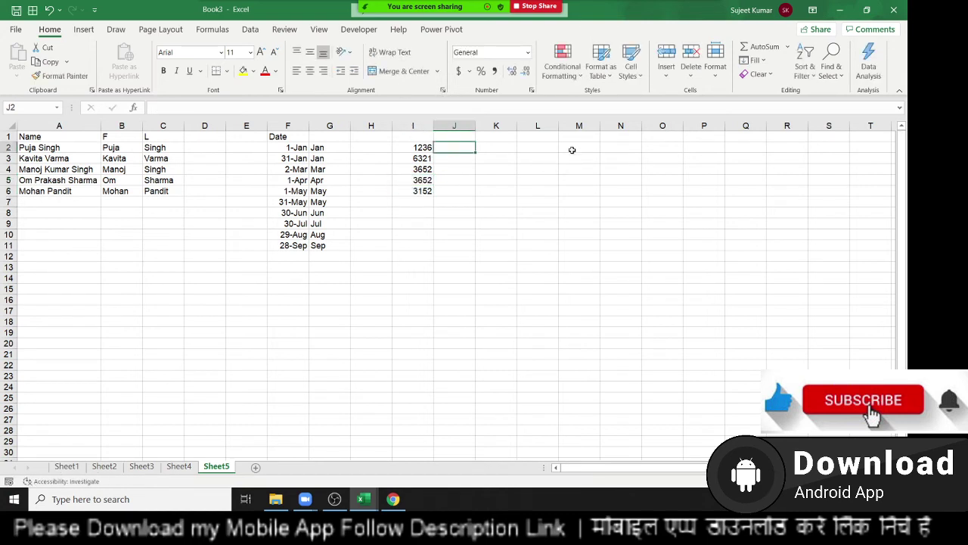
type("12")
key("Return")
key("Up")
left_click(754, 60)
left_click(761, 196)
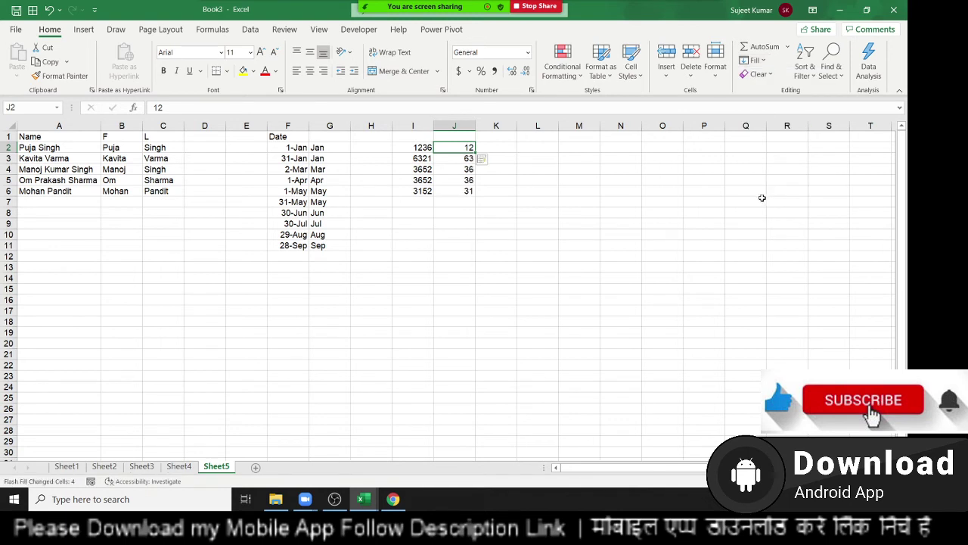
left_click(553, 149)
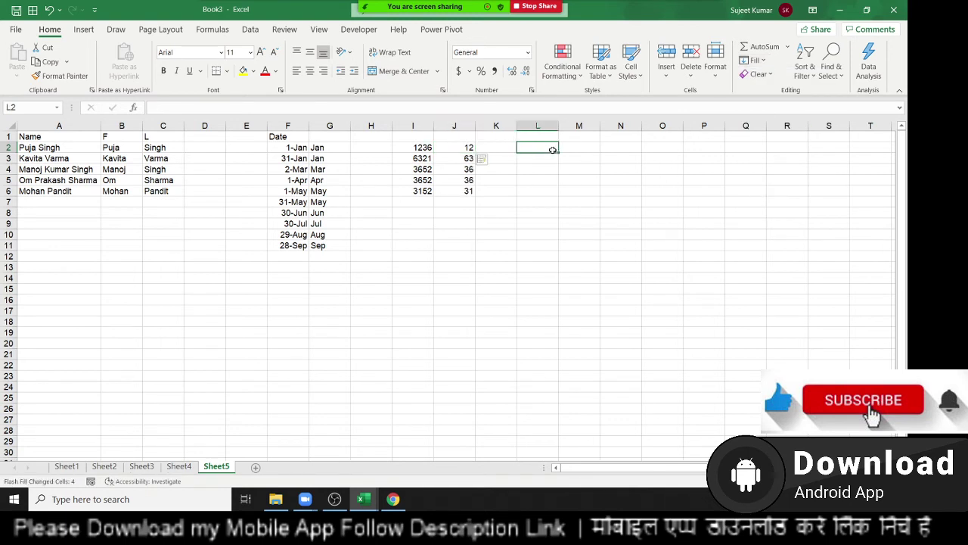
Enter the decimals 25.63, 96.32, 12.35 and 85.36 in L2:L5
type("0")
key("BackSpace")
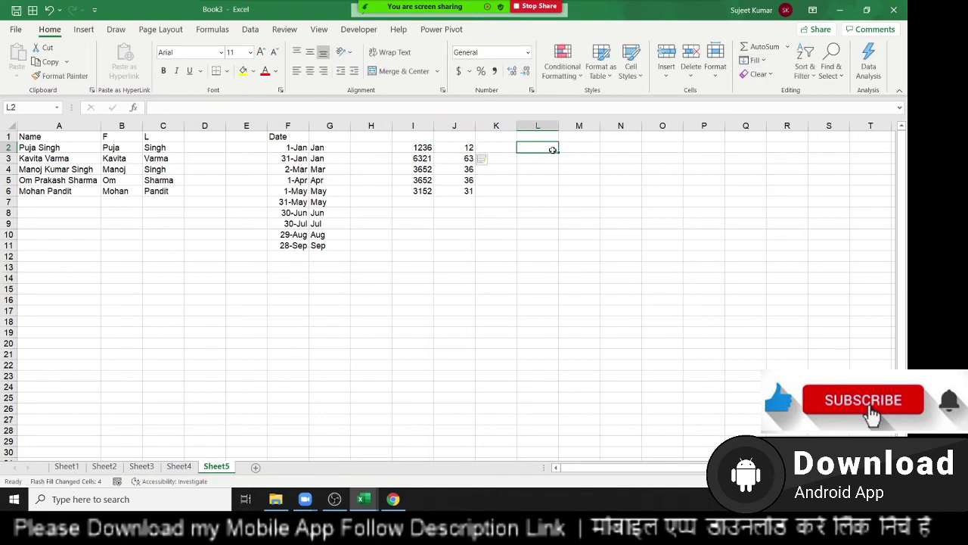
type("25.63")
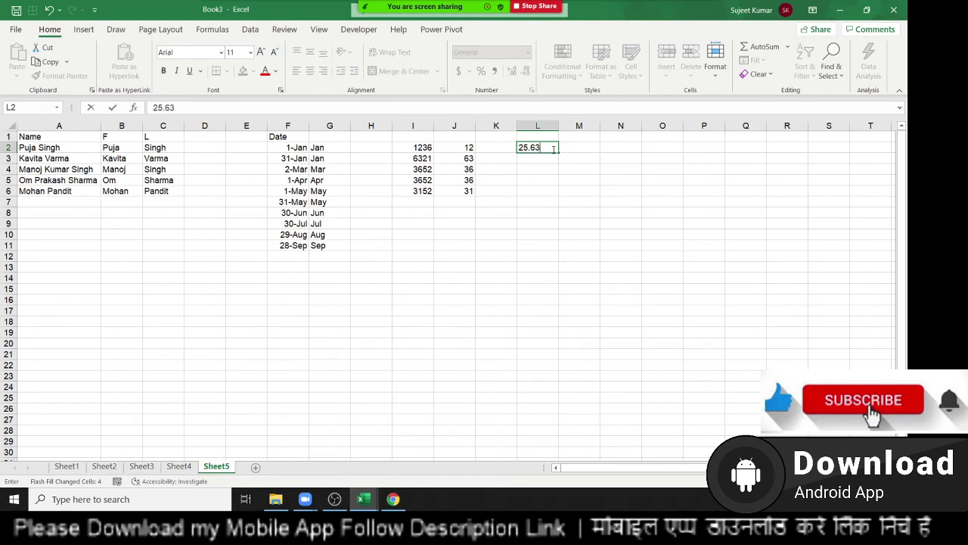
key("Return")
type("96.3")
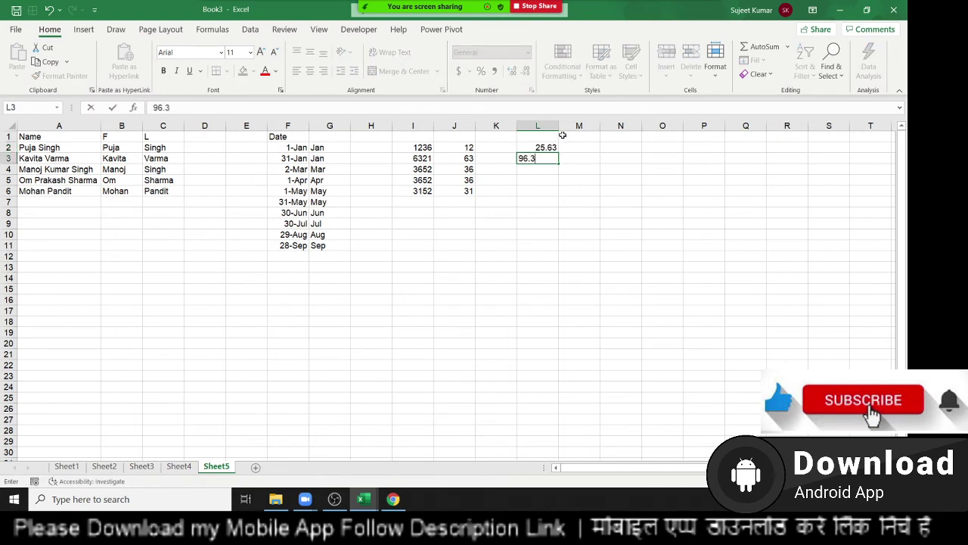
type("2")
key("Return")
type("12.3")
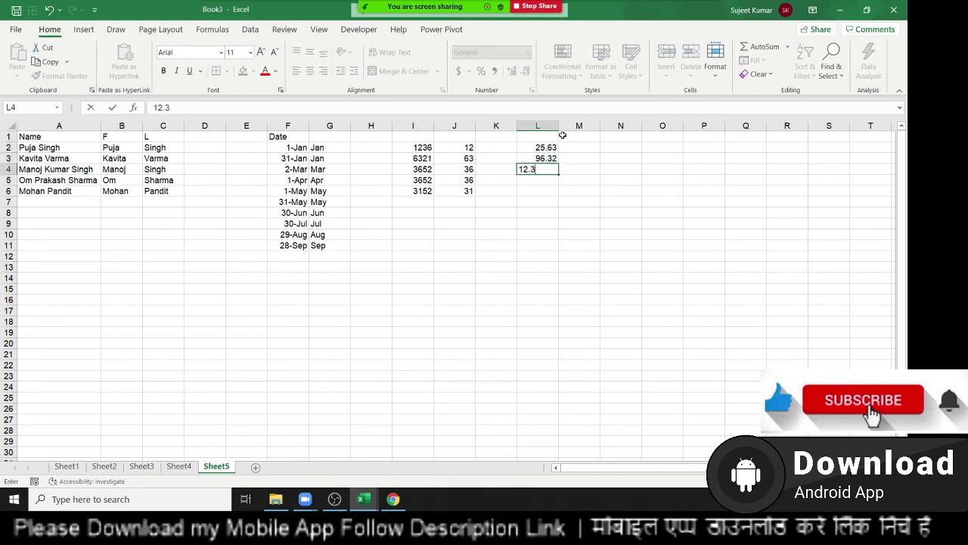
type("5")
key("Return")
type("85")
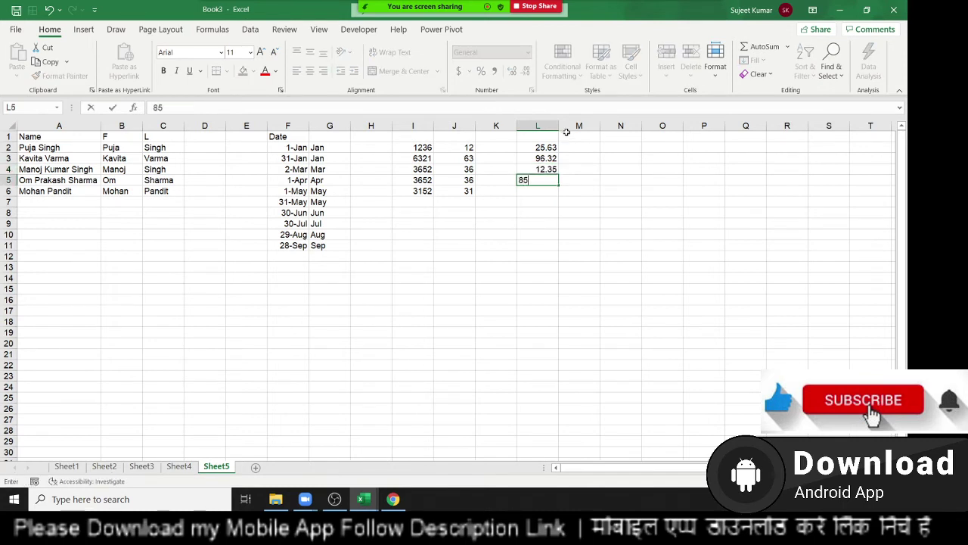
type(".36")
key("Return")
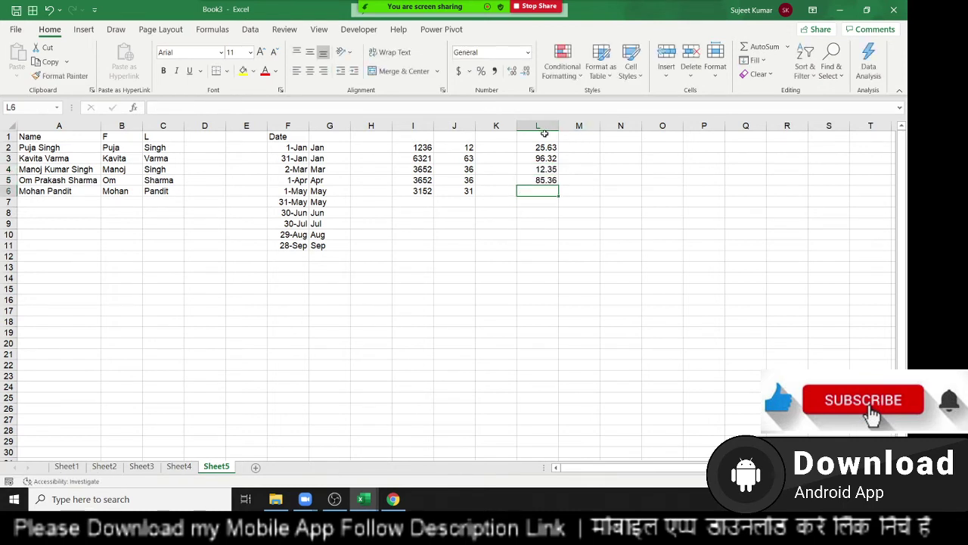
Type 0.63 in M2 as an example and Flash Fill the decimal parts through M5
left_click_drag(534, 145, 534, 180)
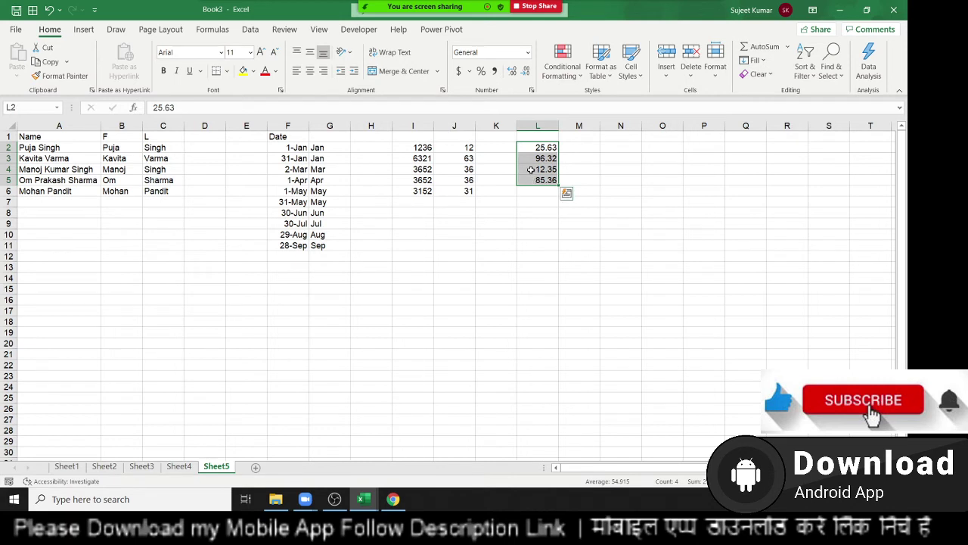
left_click(537, 145)
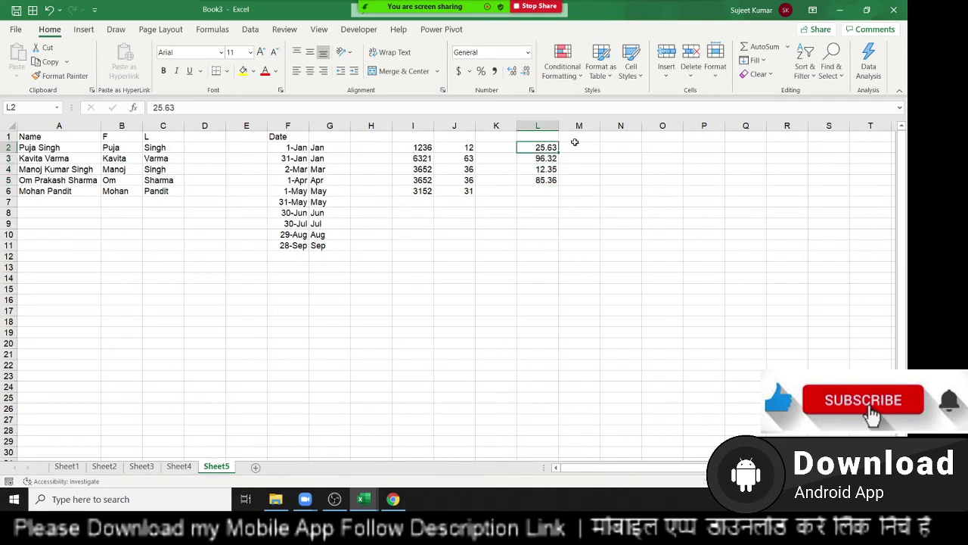
left_click(575, 143)
type("0.")
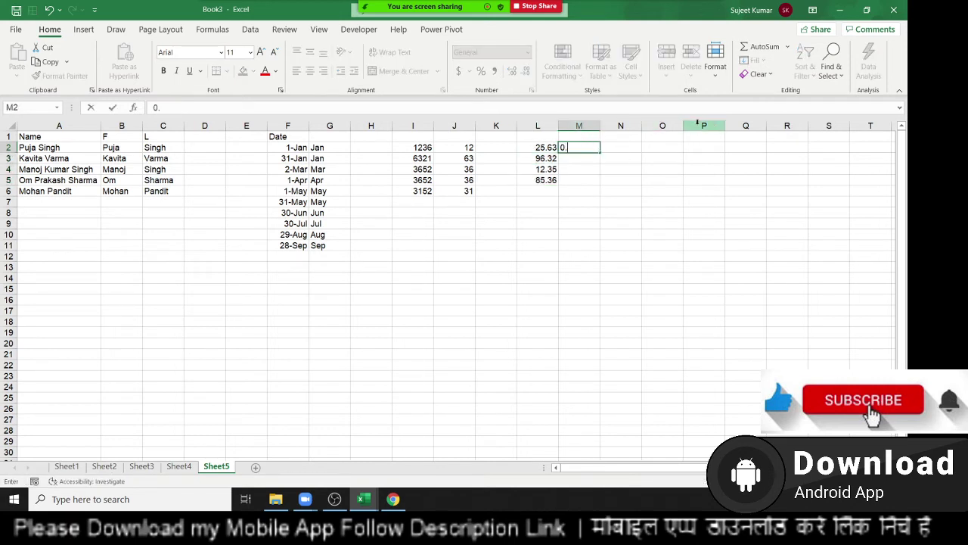
type("63")
key("Return")
key("Up")
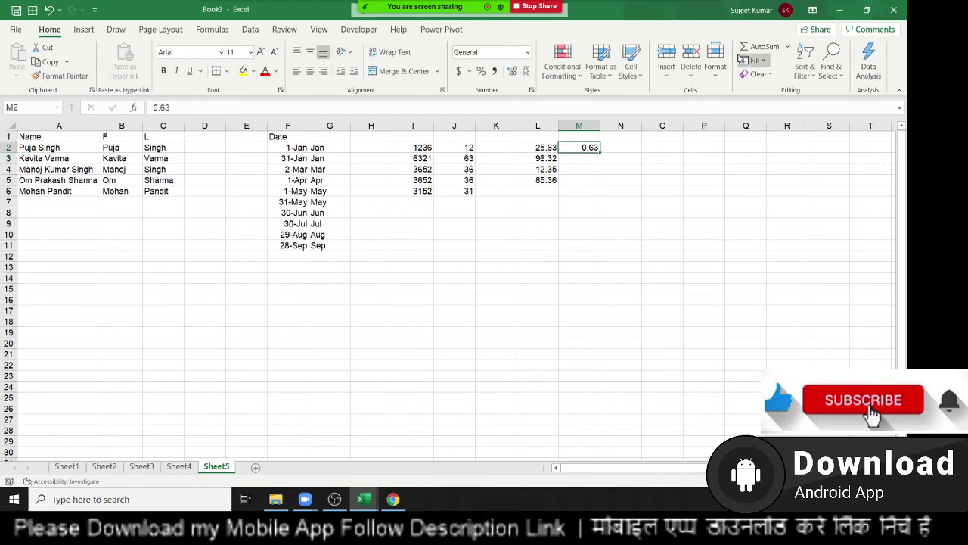
left_click(755, 60)
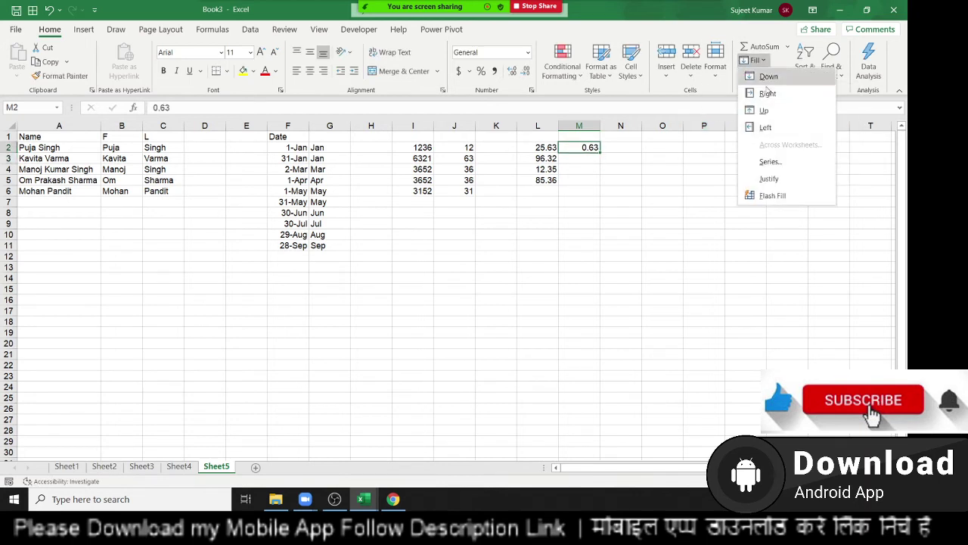
left_click(779, 195)
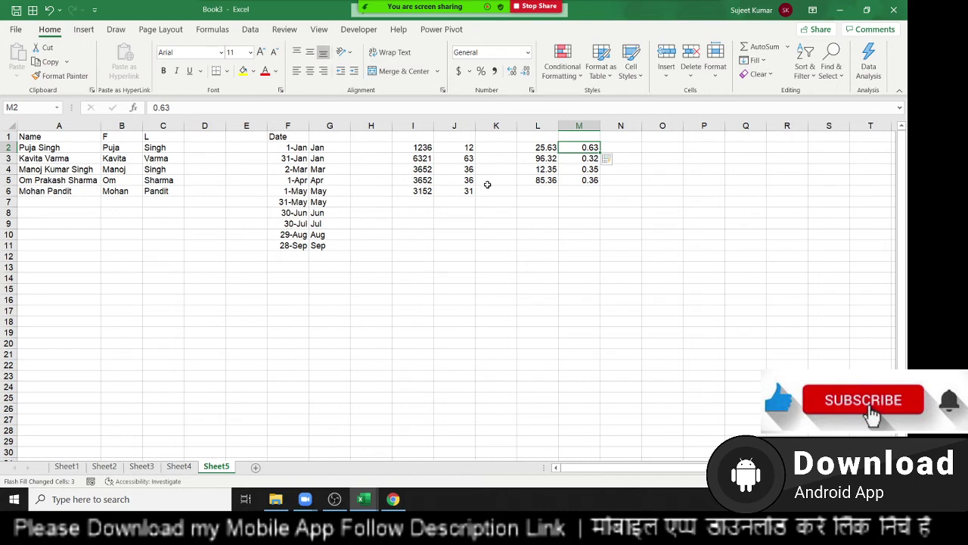
left_click(579, 181)
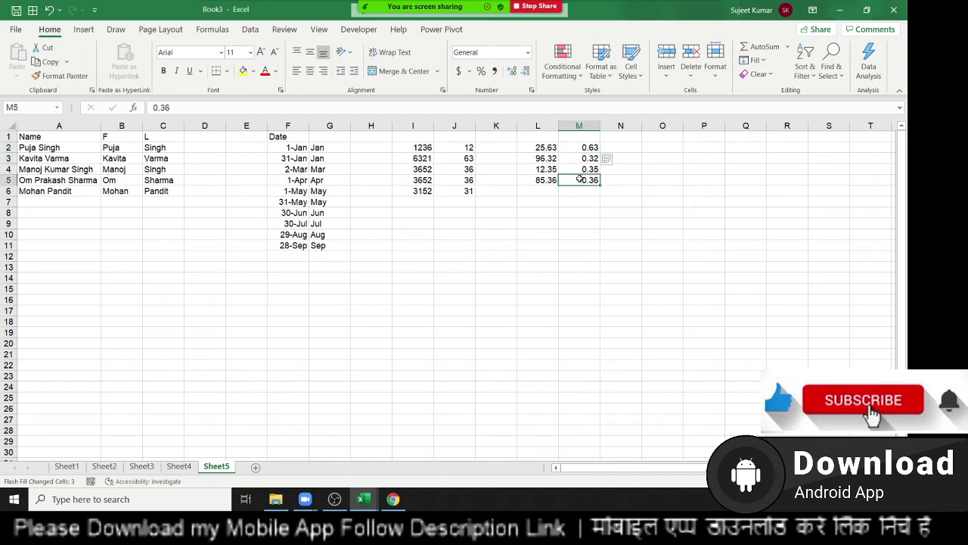
Add Sheet6 and fill A1:A11 with Jan through Nov from a Jan entry
left_click(256, 468)
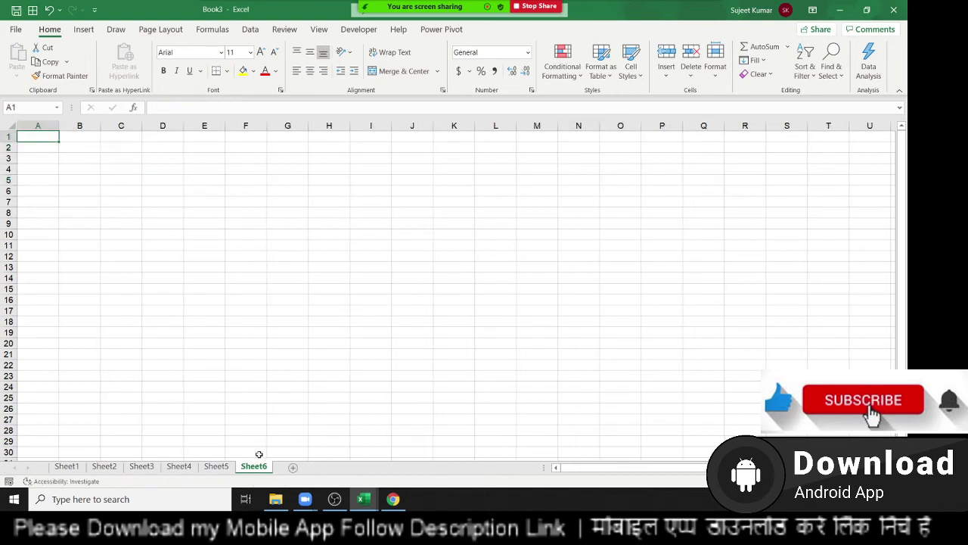
type("Jan")
key("Return")
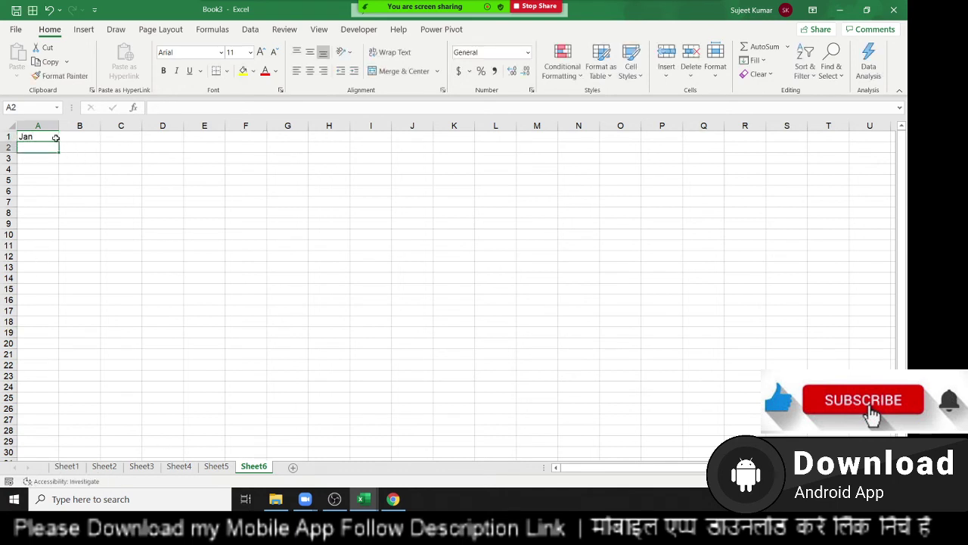
left_click(55, 137)
left_click_drag(57, 142, 60, 248)
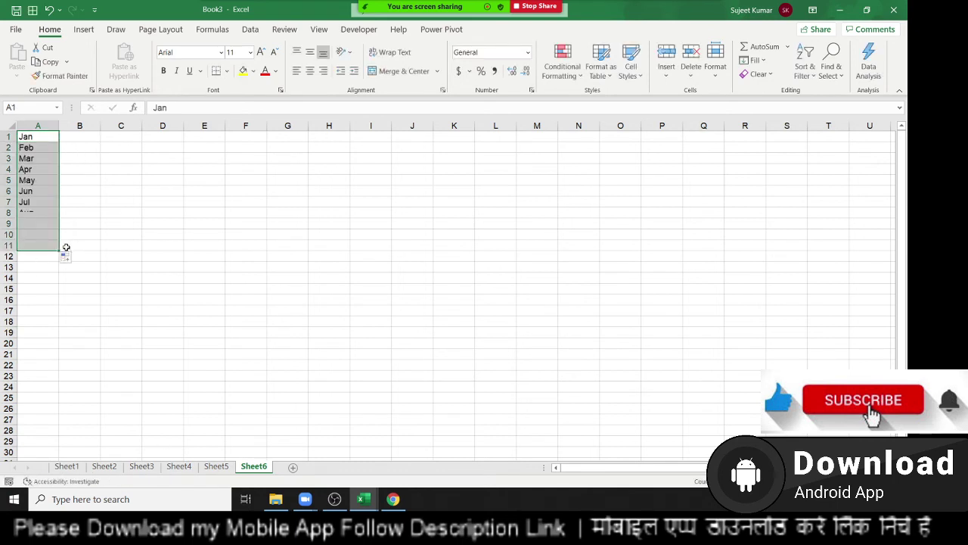
Start entering 'Jan,Feb' in B1, then cancel the entry
left_click(86, 138)
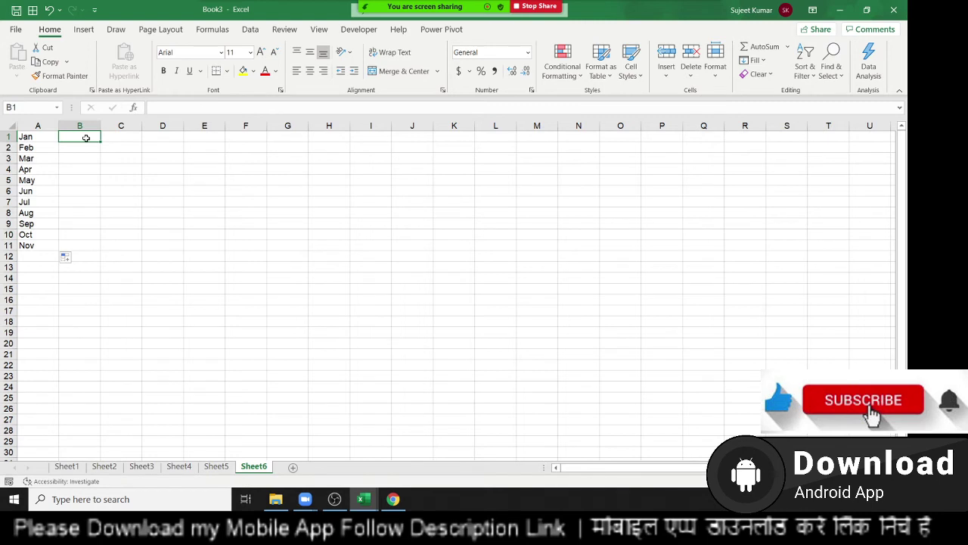
type("Jan,")
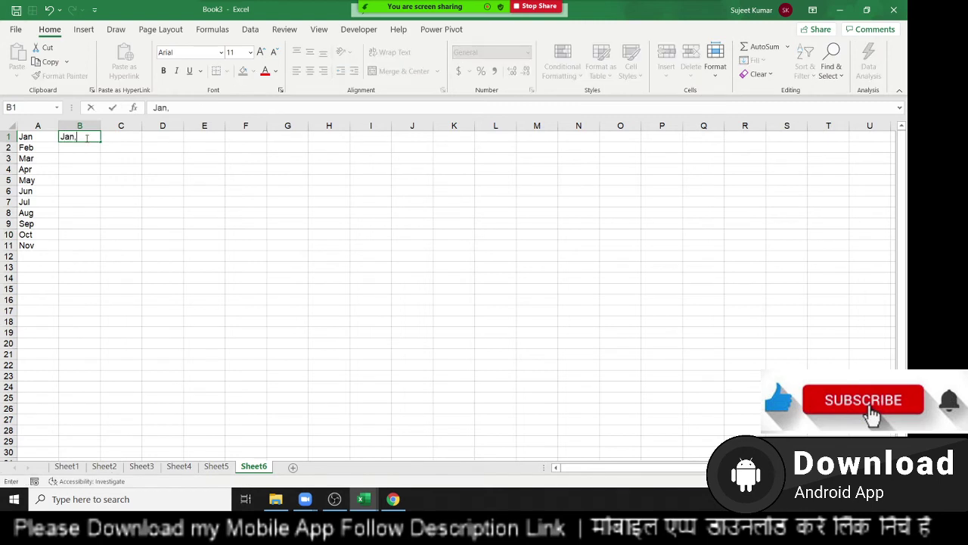
type("Feb")
key("Escape")
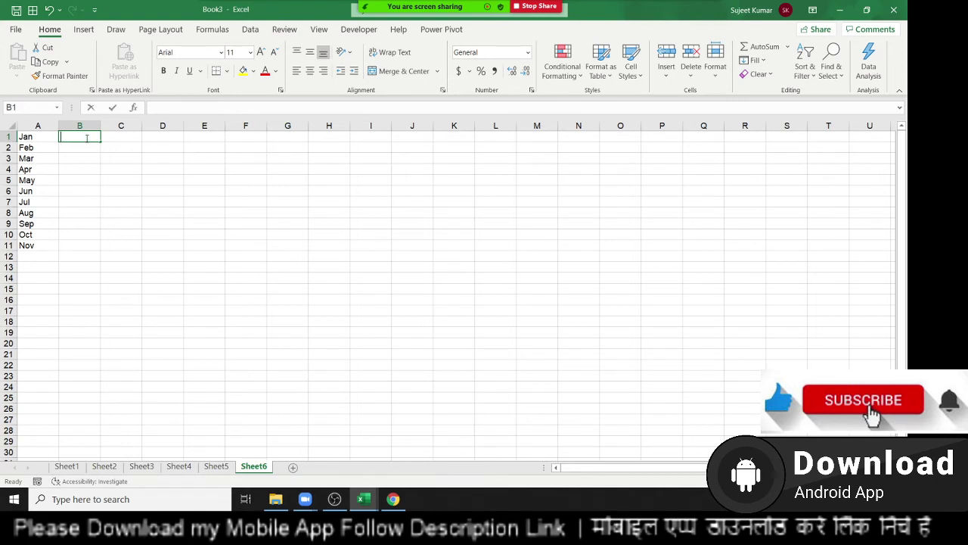
type("=te")
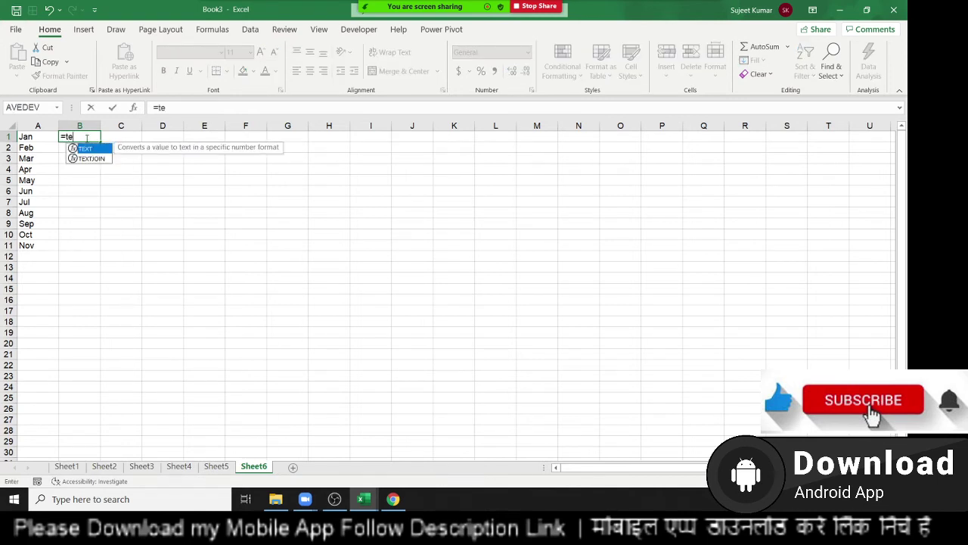
key("Down")
key("Tab")
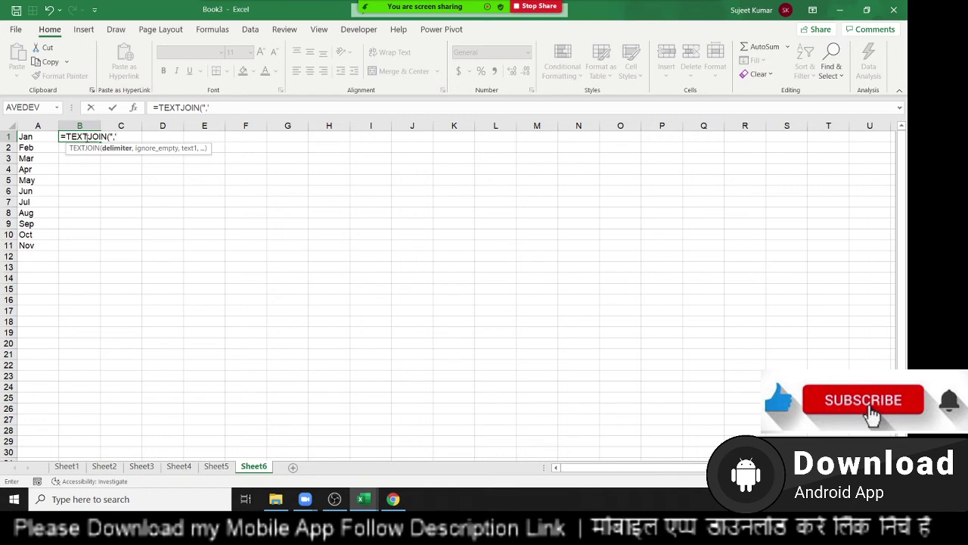
type("\",")
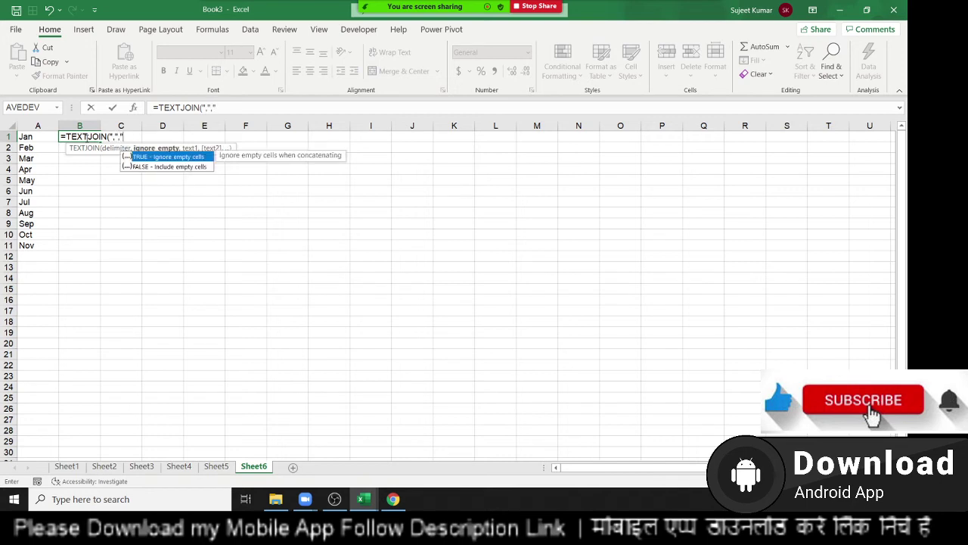
key("BackSpace")
type(",")
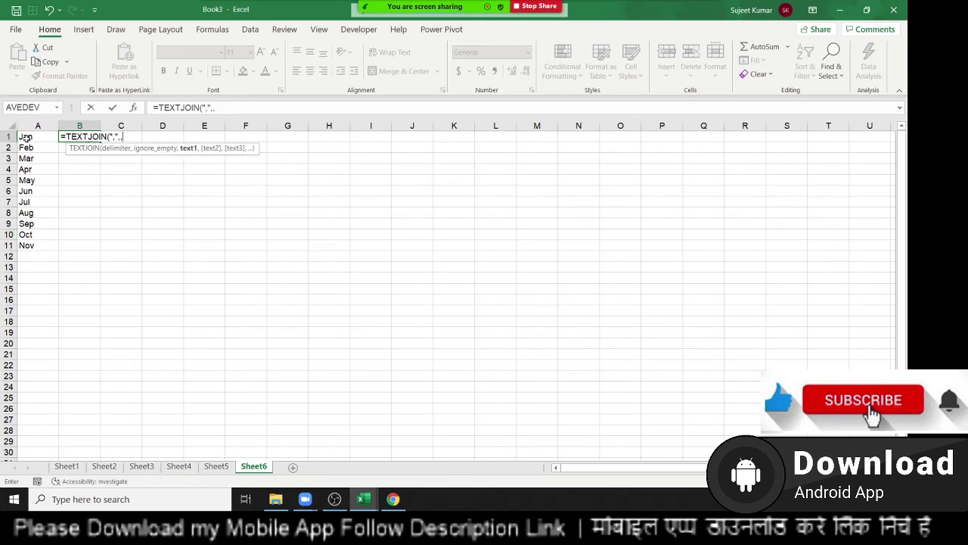
left_click_drag(25, 134, 27, 242)
key("Return")
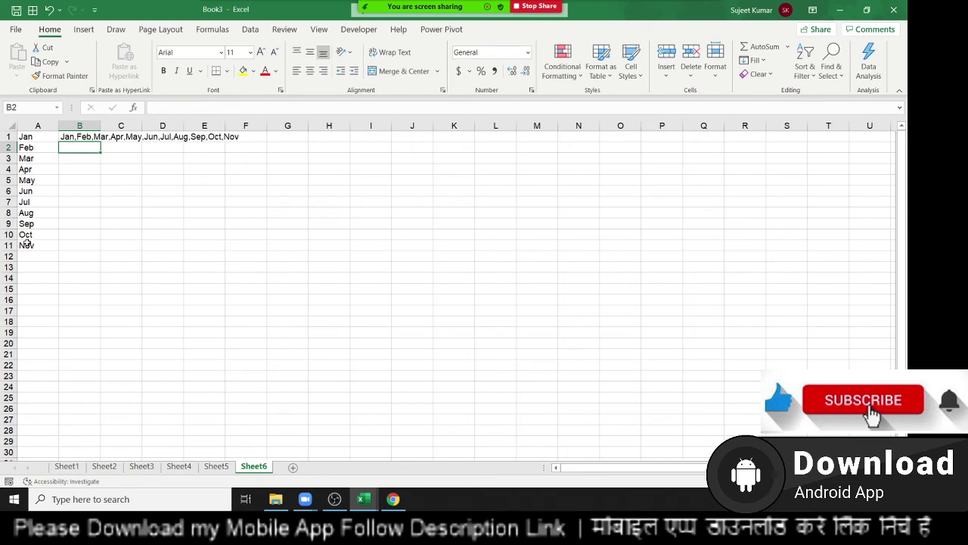
key("Up")
key("Delete")
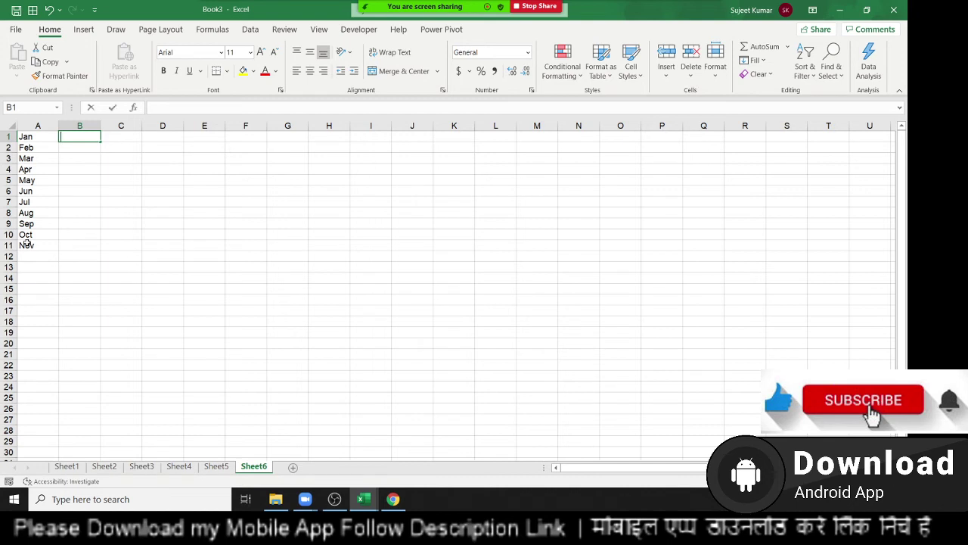
type("=")
key("Left")
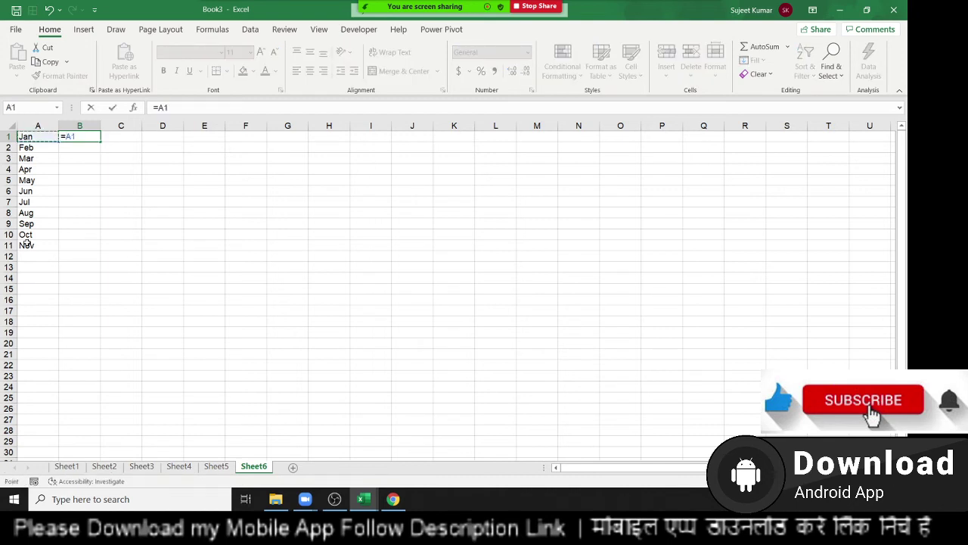
type("&\",\"&")
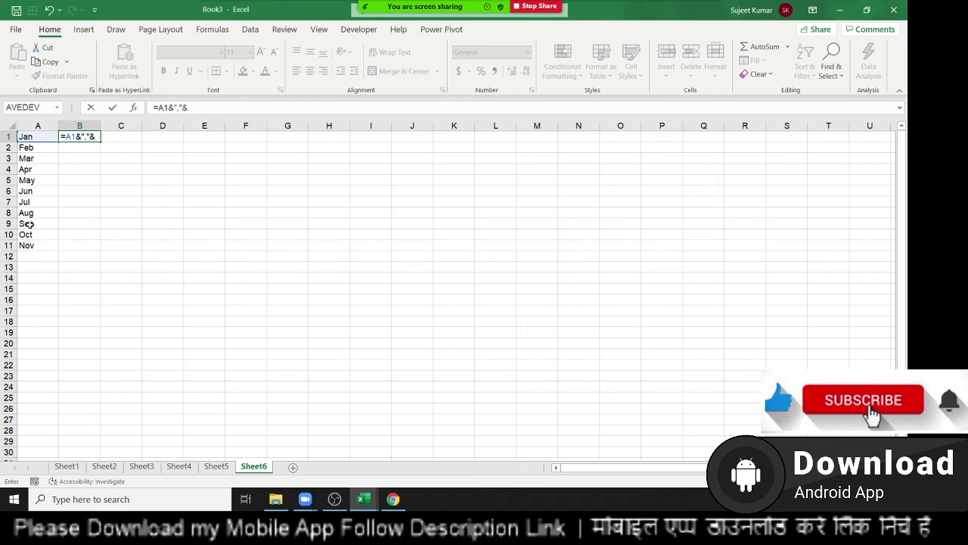
left_click(31, 147)
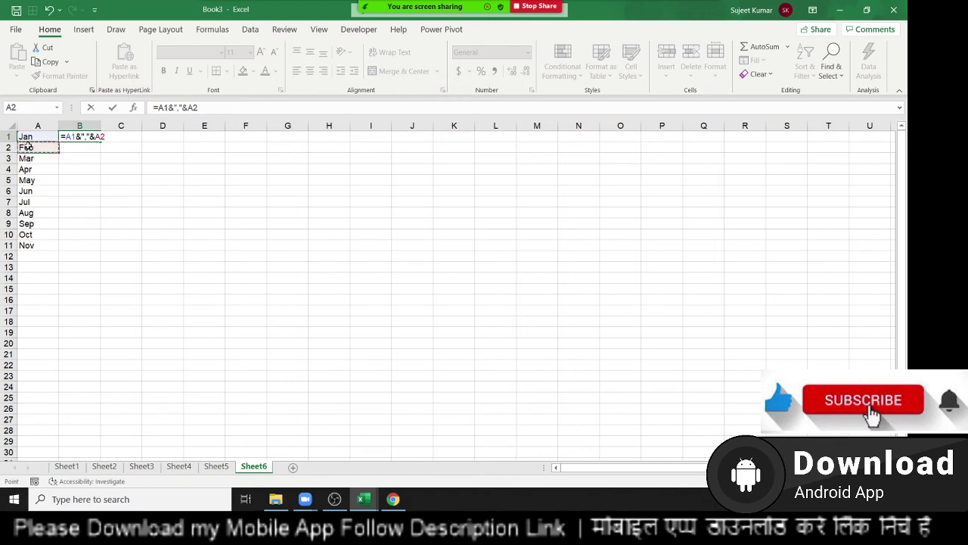
type("&")
key("Escape")
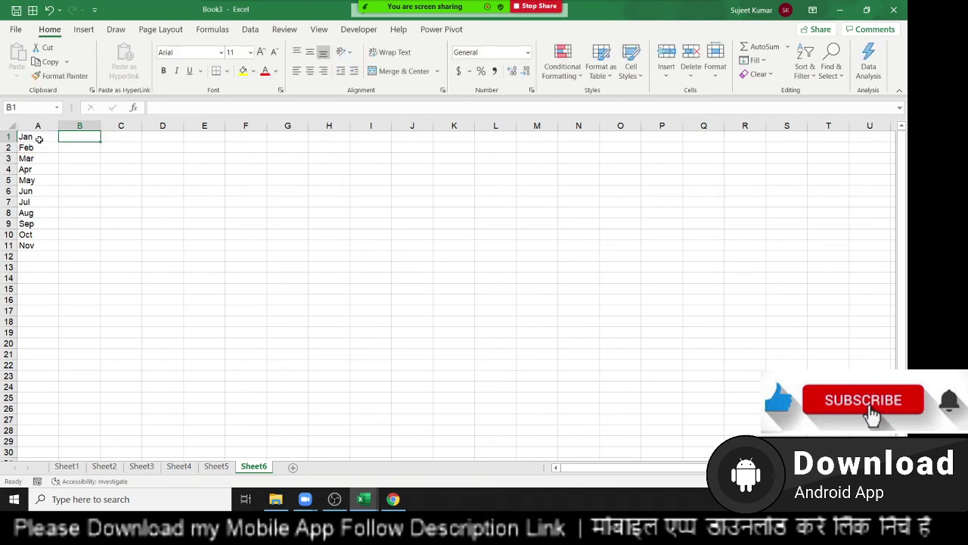
Widen column A, Fill Justify the month list A1:A11 into A1, then undo it
left_click_drag(58, 125, 259, 144)
left_click(34, 244)
left_click_drag(34, 244, 57, 137)
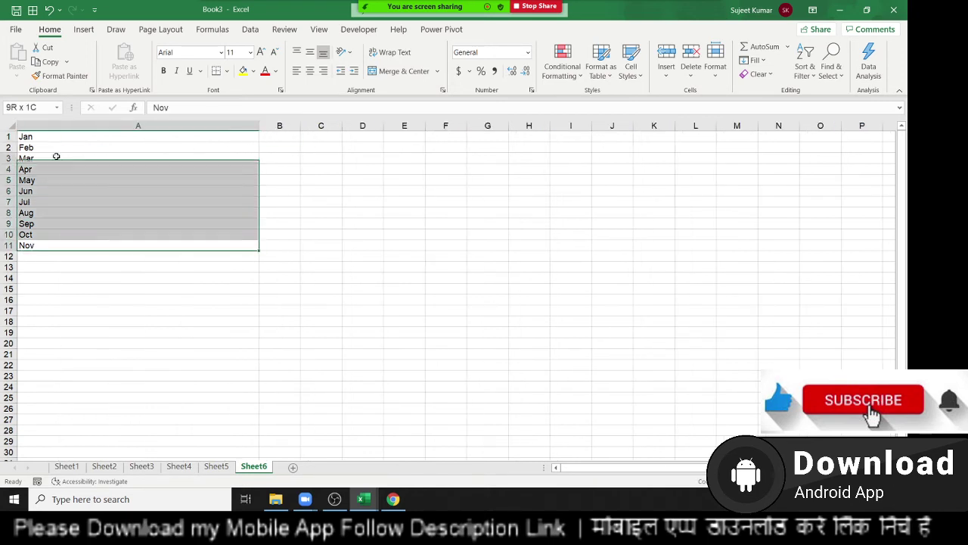
left_click(755, 59)
left_click(761, 180)
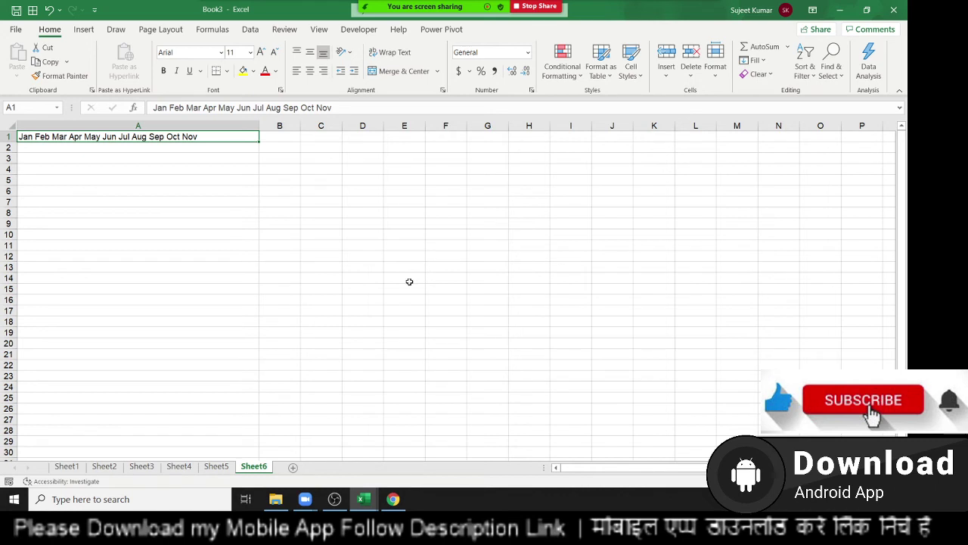
key("ctrl+z")
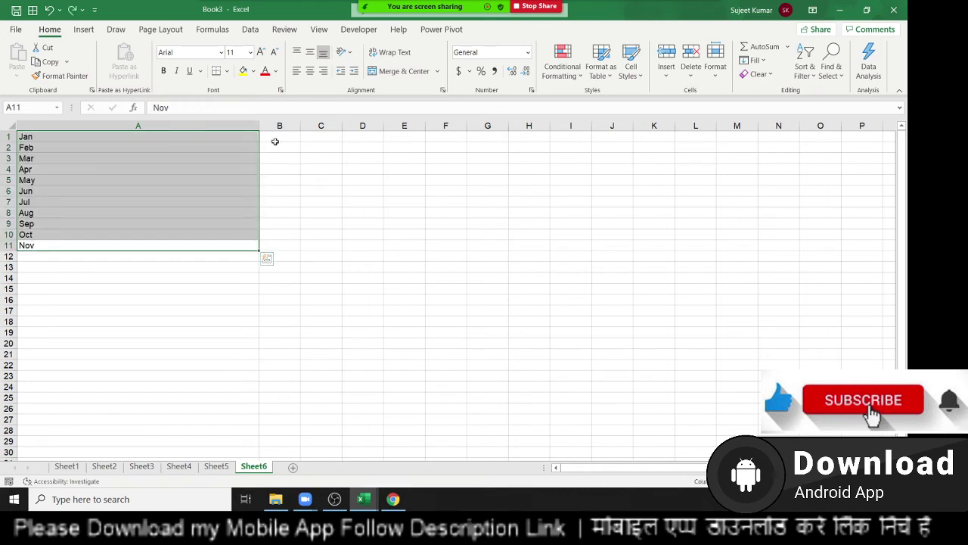
Narrow column A and justify the months to fit, then undo both changes
left_click_drag(261, 131, 115, 147)
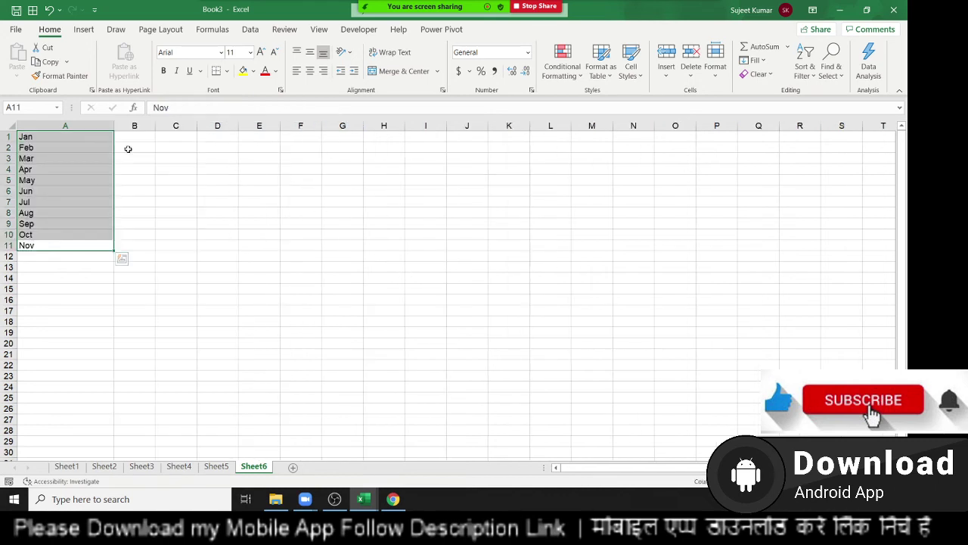
left_click(754, 60)
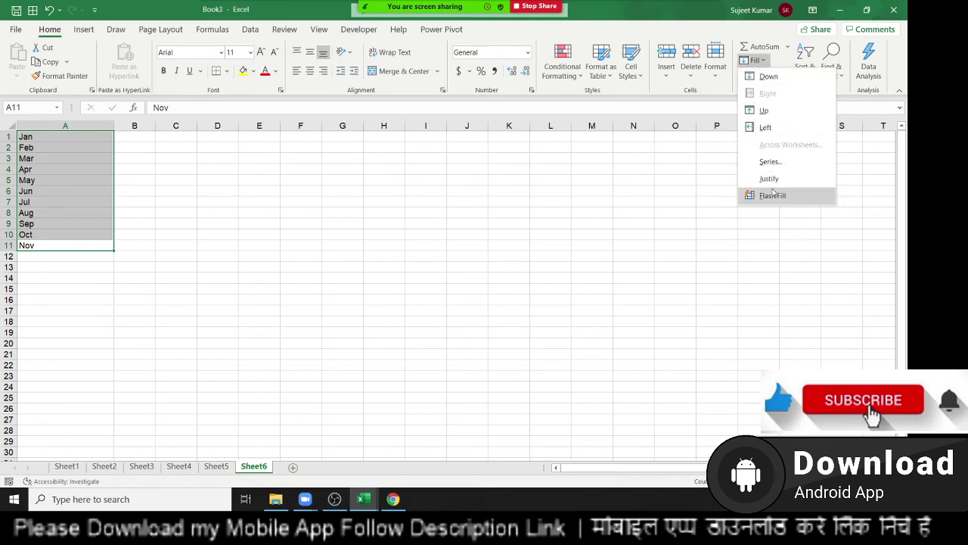
left_click(769, 179)
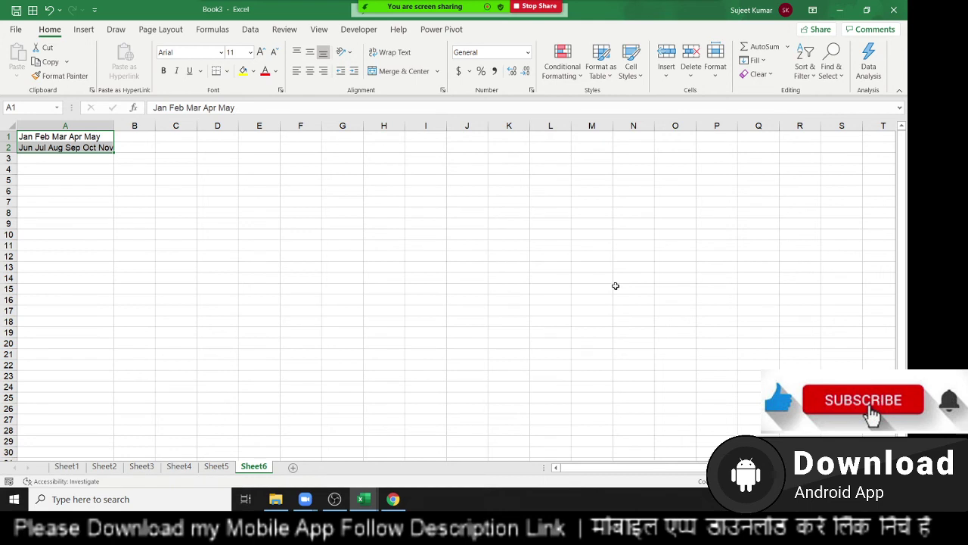
key("ctrl+z")
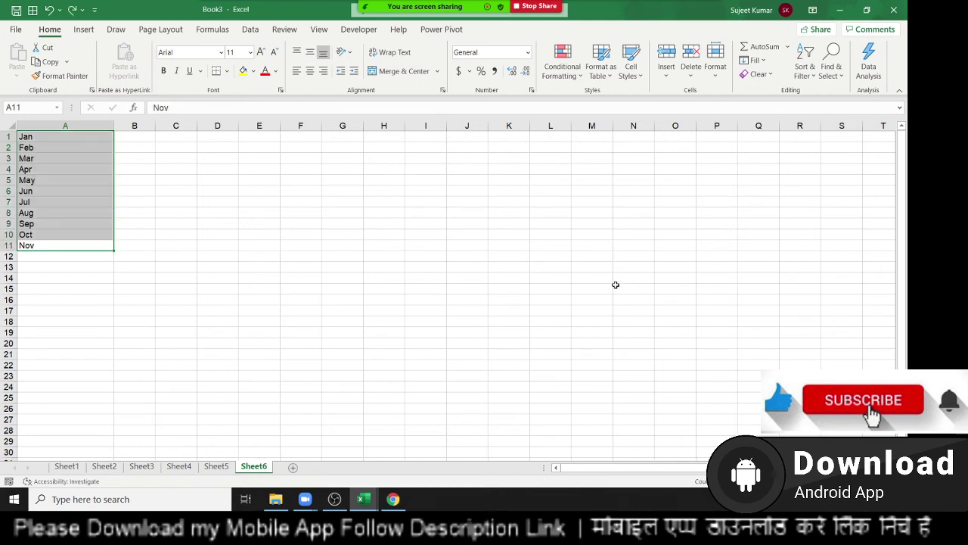
key("ctrl+z")
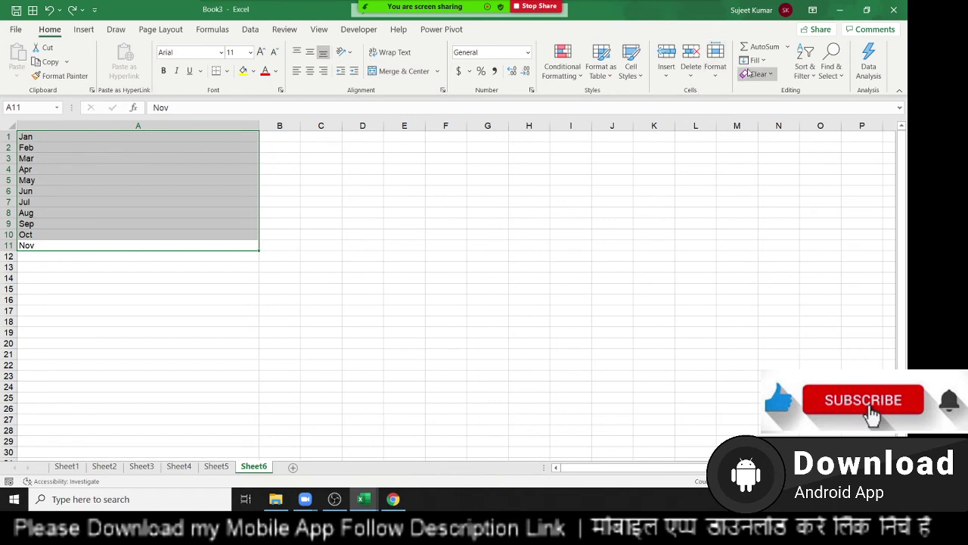
Justify Jan through Nov into A1 as one line and bring up Find and Replace
left_click(752, 62)
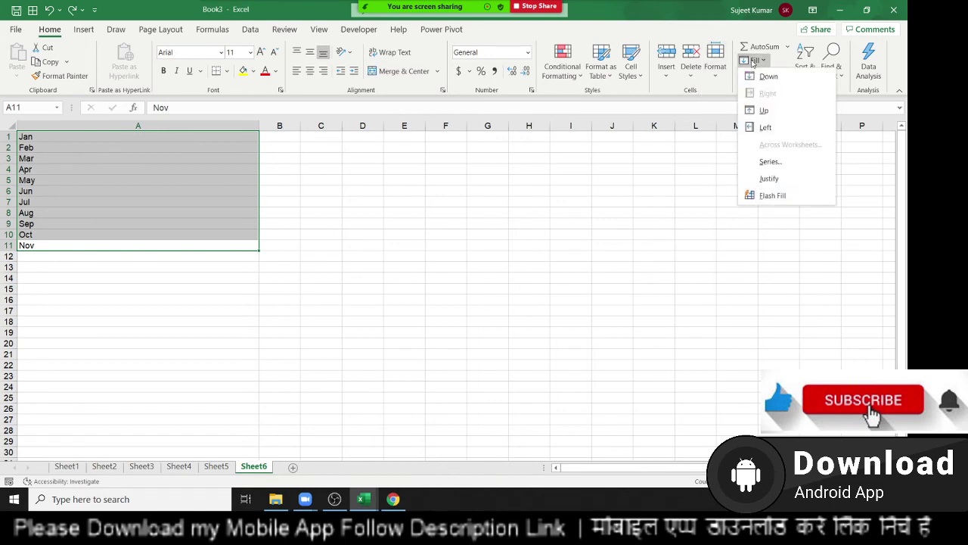
left_click(771, 175)
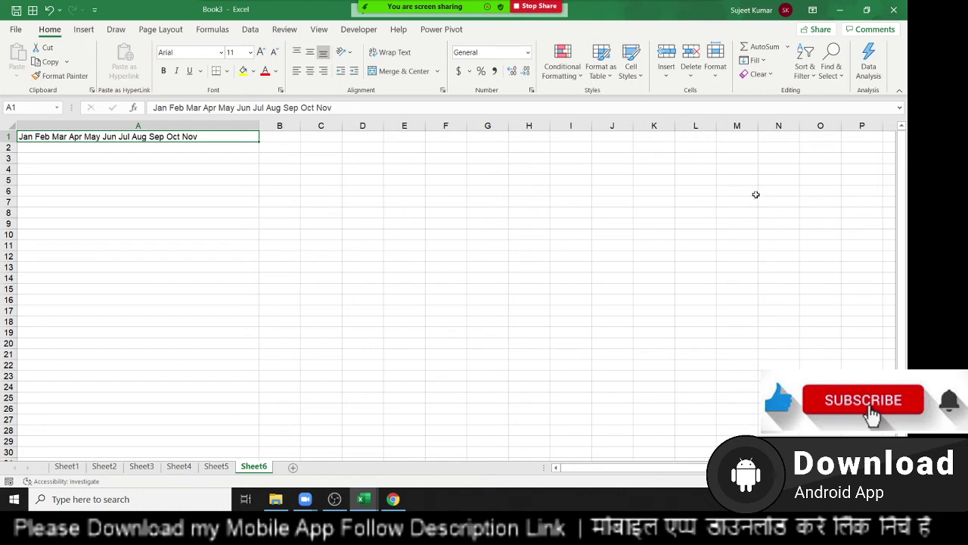
key("ctrl+h")
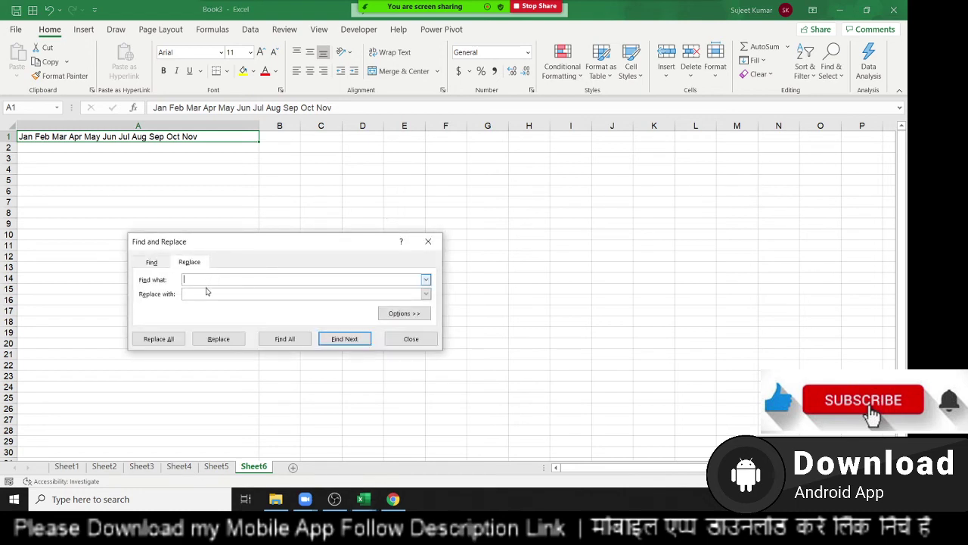
left_click(203, 294)
type(",")
left_click(156, 343)
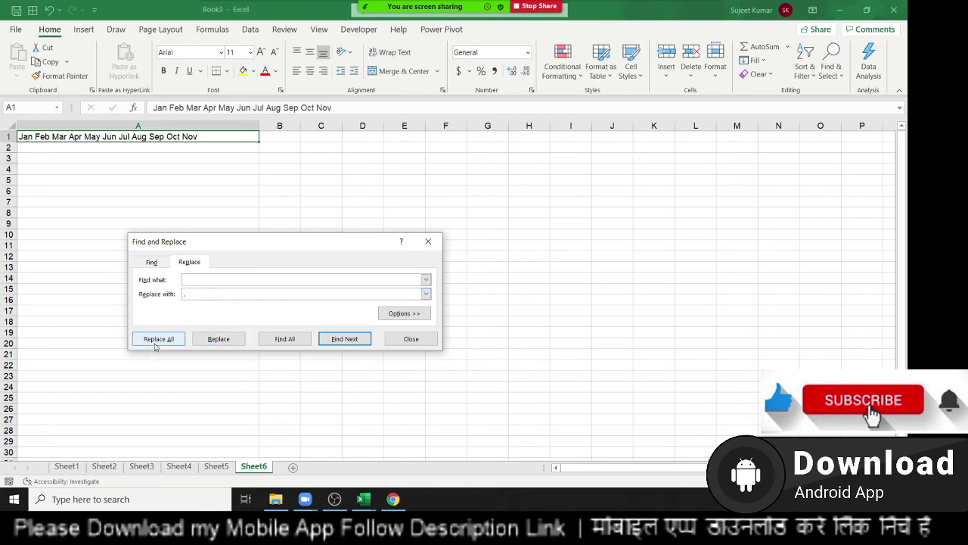
left_click(457, 279)
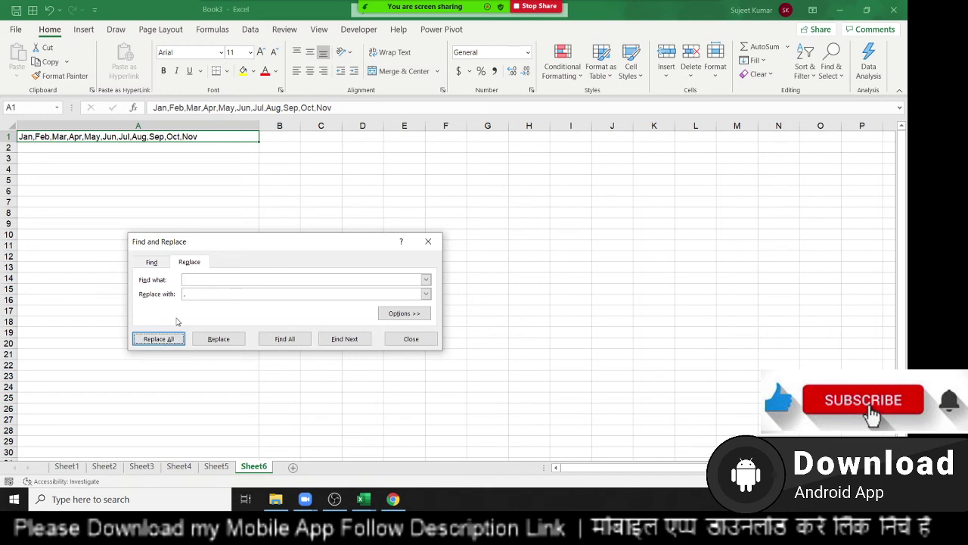
left_click(193, 285)
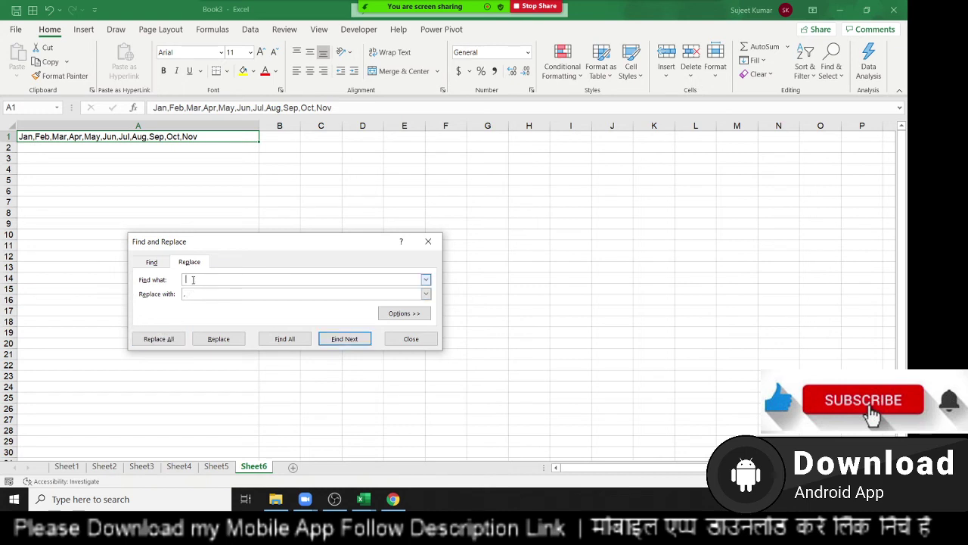
type(",")
left_click(199, 291)
left_click(171, 339)
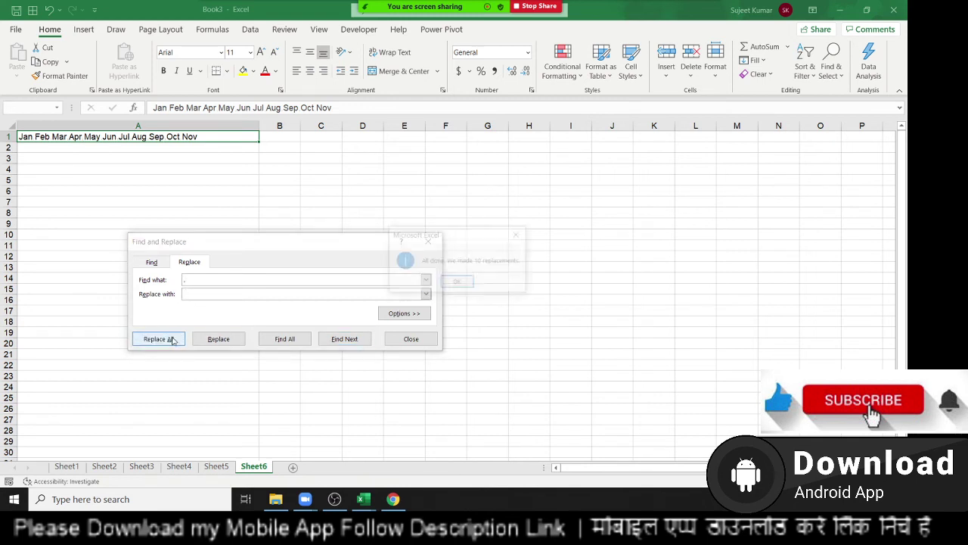
left_click(455, 281)
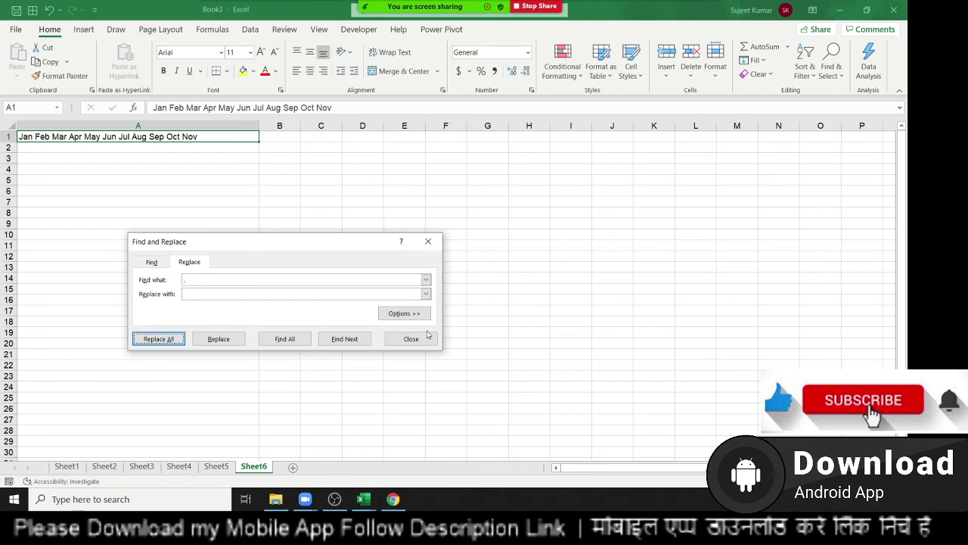
With column A narrowed, Fill Justify splits the month line back down A1:A11; then go to Sheet5
left_click(411, 338)
mouse_move(260, 124)
left_mouse_down()
mouse_move(33, 122)
mouse_move(26, 148)
left_mouse_up()
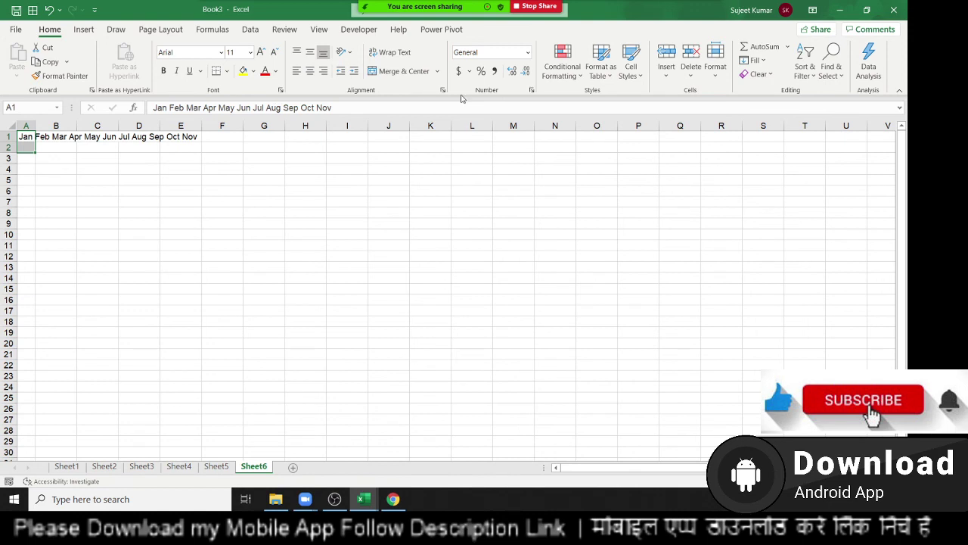
left_click(760, 61)
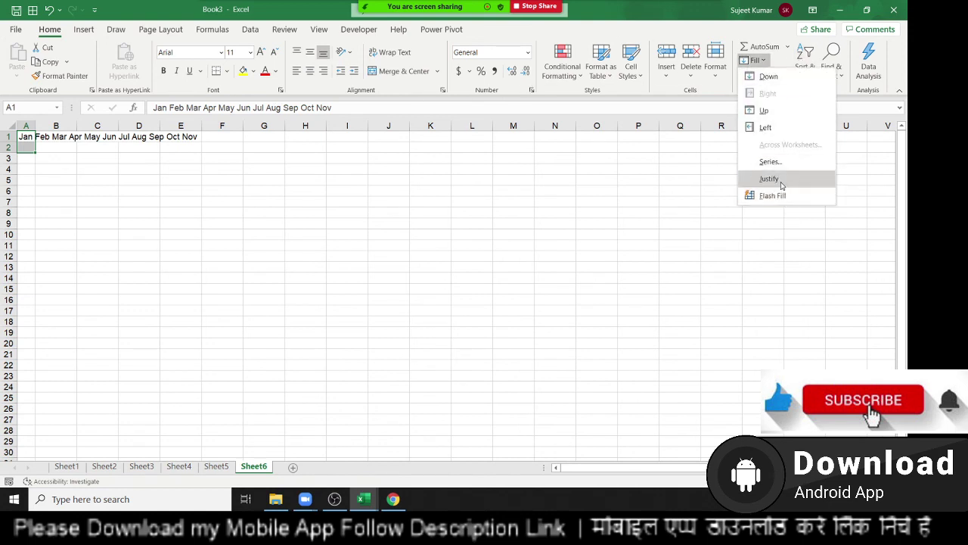
left_click(772, 175)
left_click(435, 282)
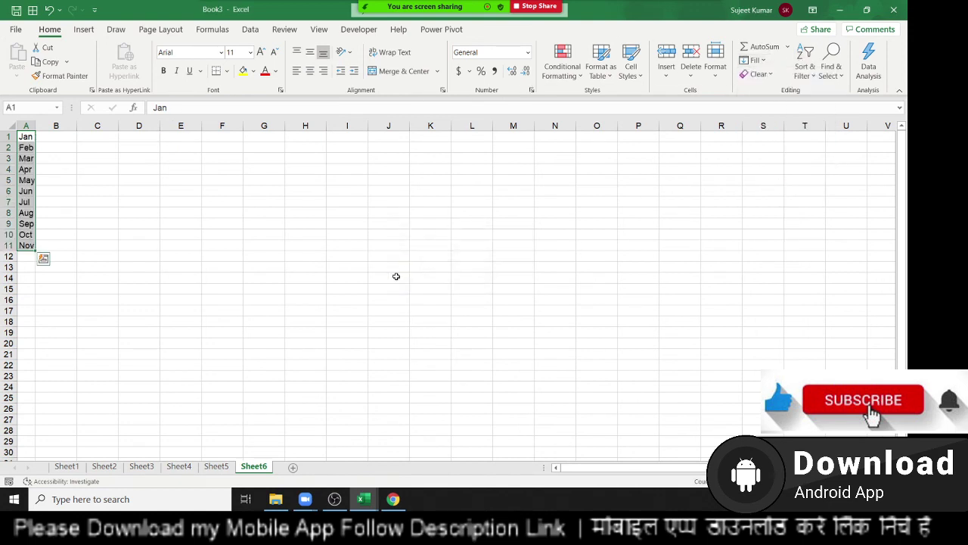
left_click(219, 466)
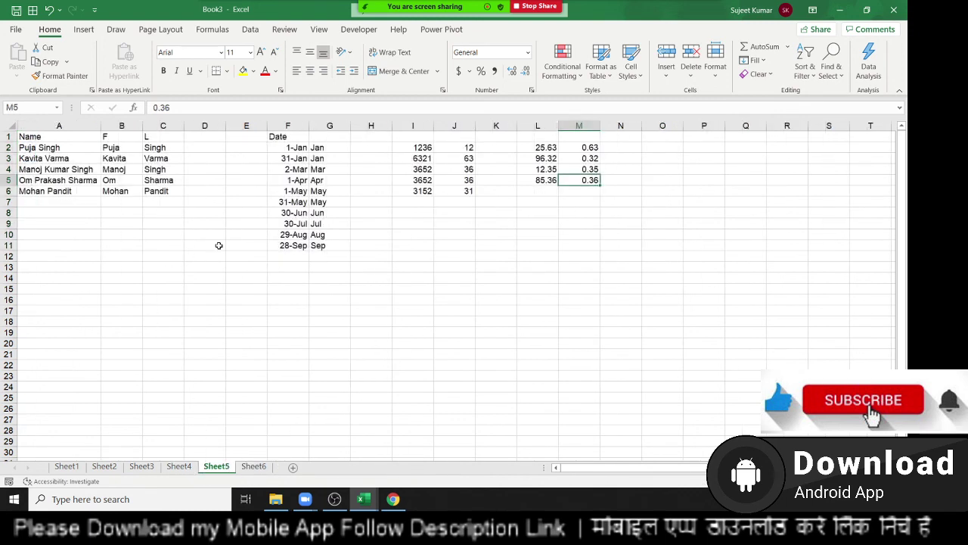
Give the A1:C6 name table a yellow fill and All Borders
mouse_move(53, 138)
left_mouse_down()
mouse_move(140, 191)
mouse_move(175, 192)
left_mouse_up()
left_click(243, 71)
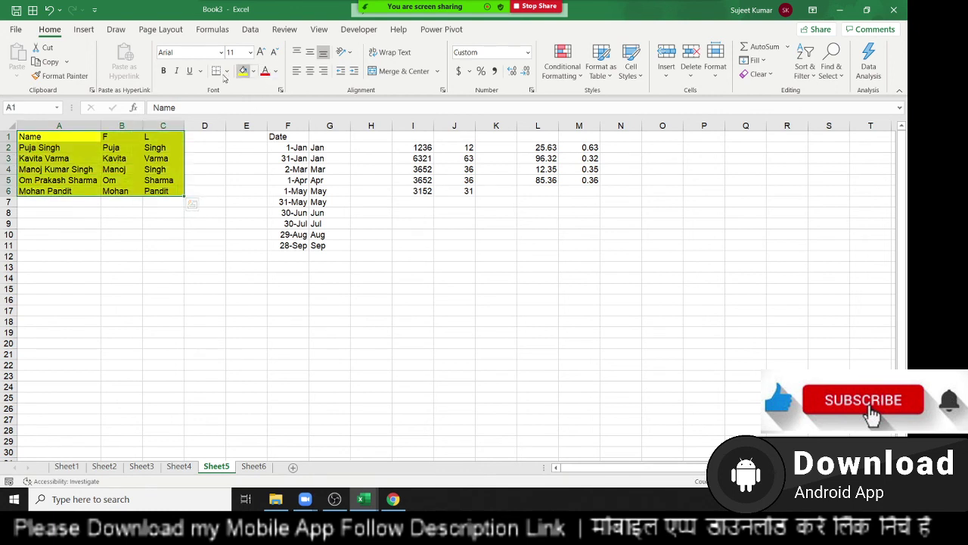
left_click(227, 71)
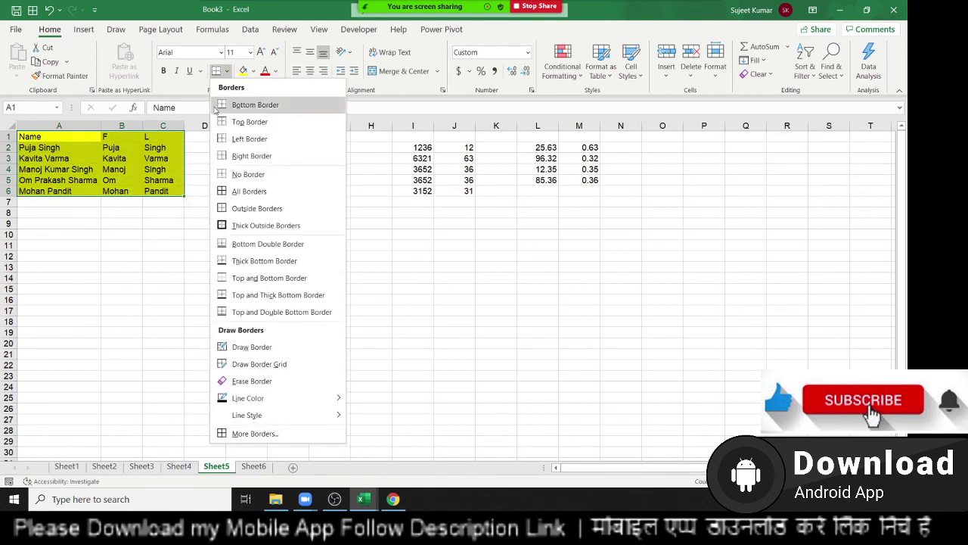
left_click(238, 193)
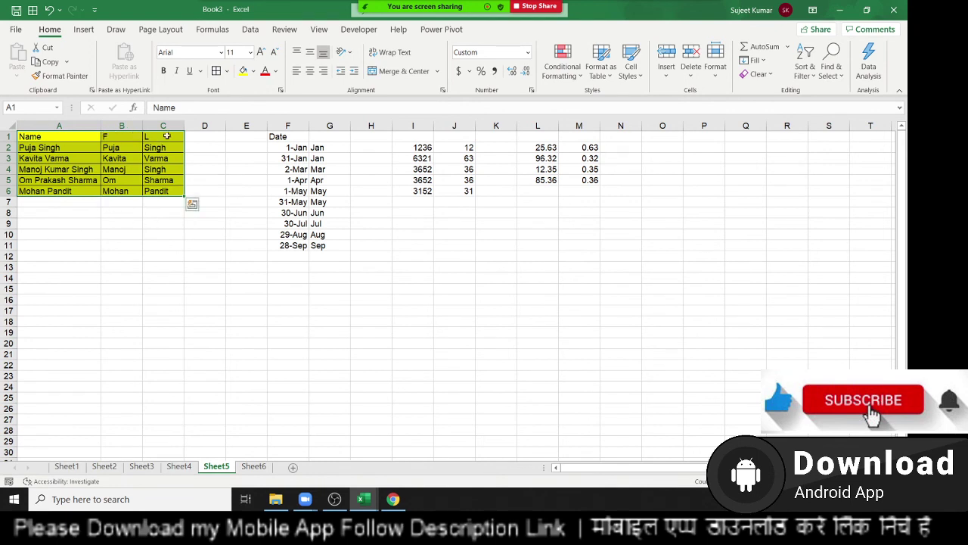
Delete columns A:C, then undo to restore the name table
left_click_drag(169, 126, 87, 126)
right_click(86, 127)
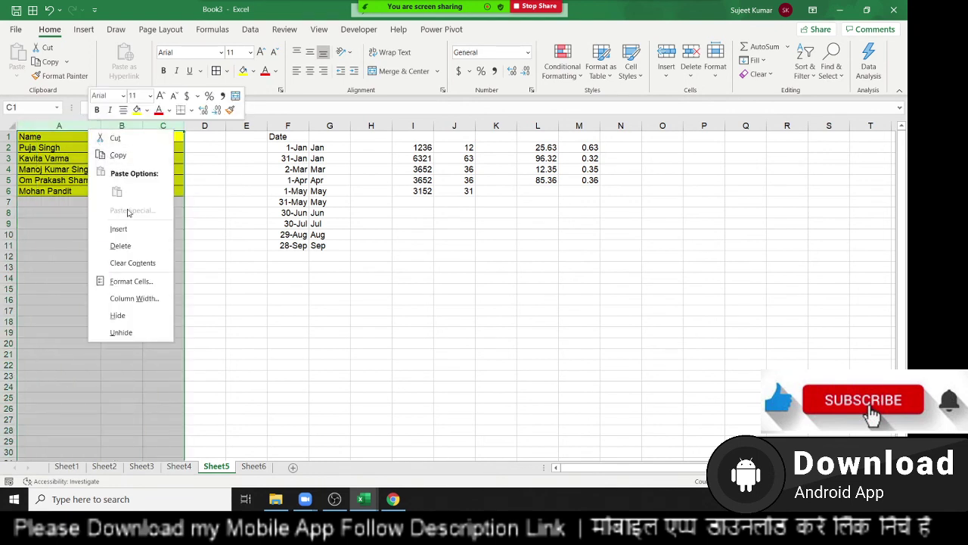
left_click(121, 242)
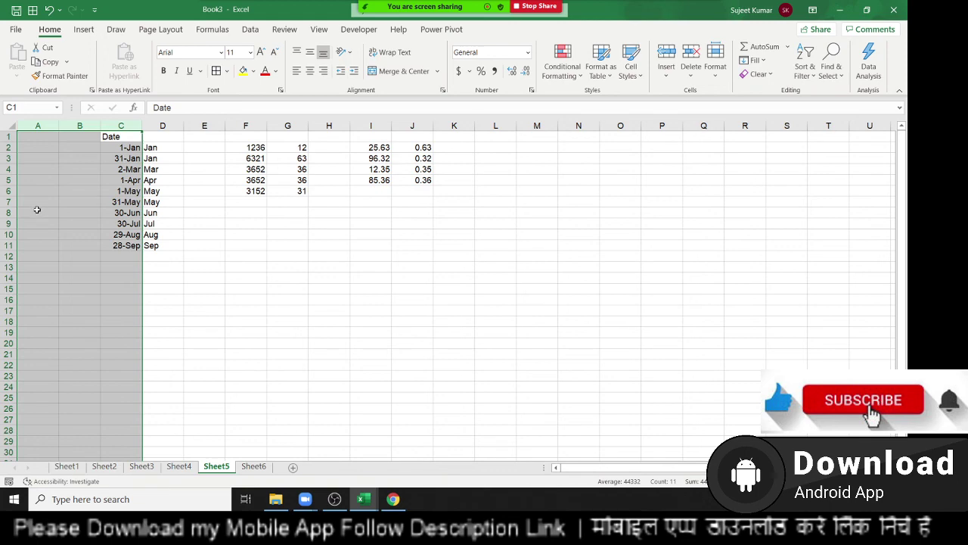
key("ctrl+z")
left_click(252, 262)
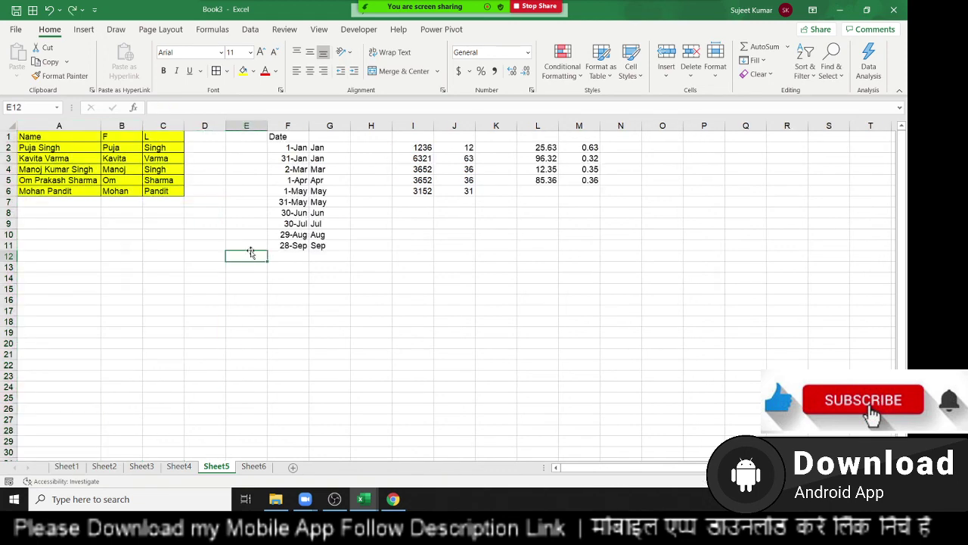
left_click_drag(175, 194, 2, 129)
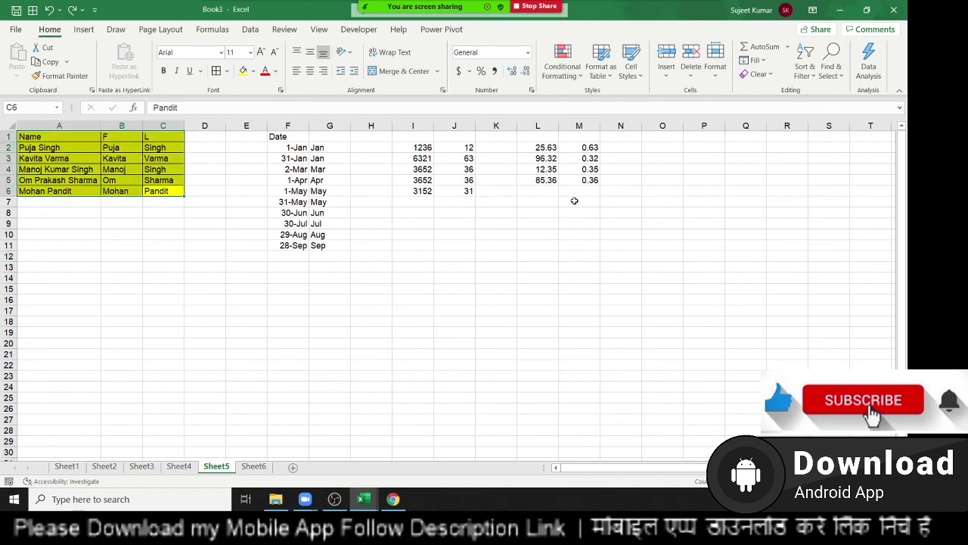
left_click(775, 74)
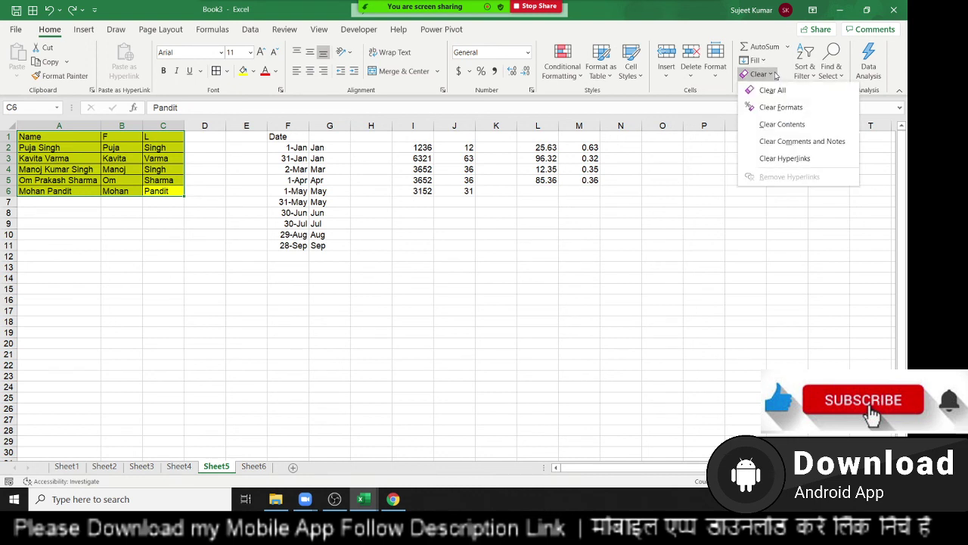
left_click(764, 87)
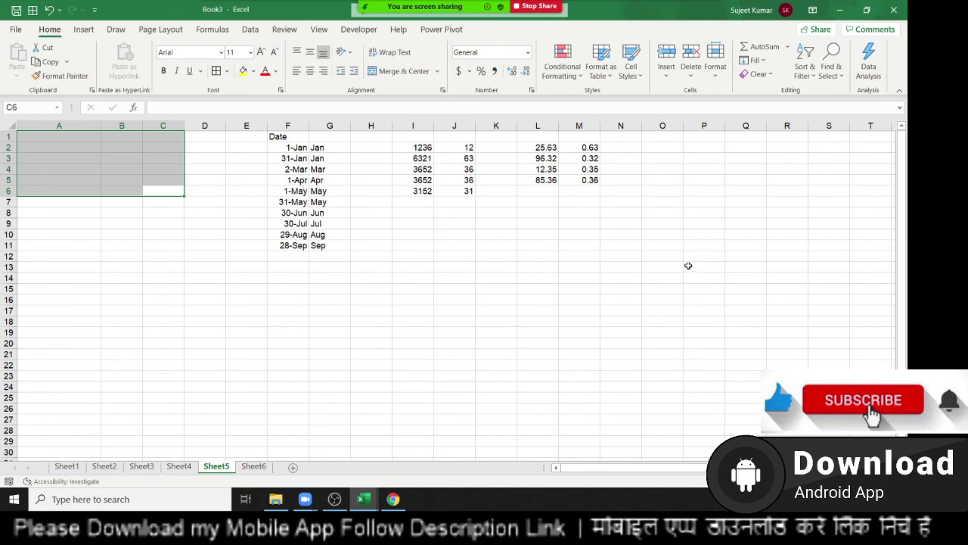
key("ctrl+z")
left_click(759, 74)
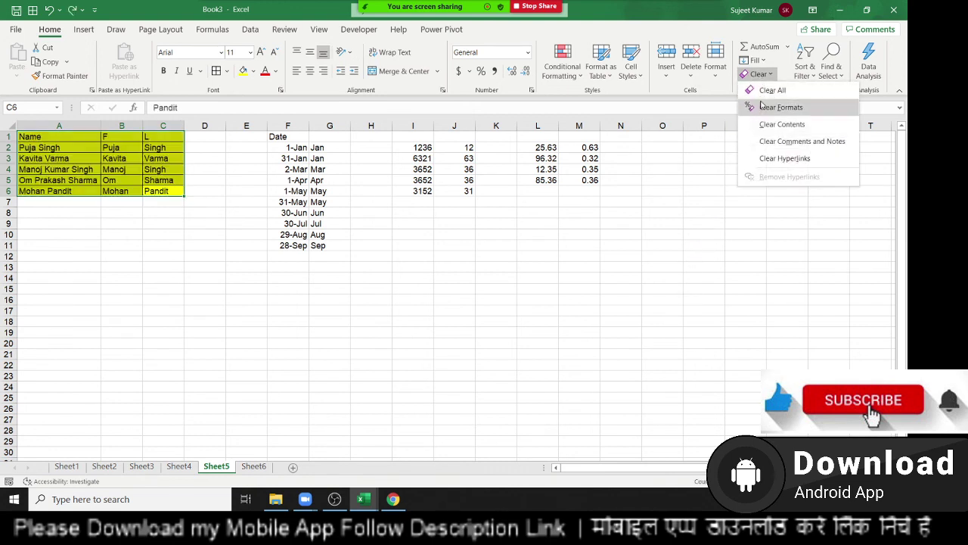
left_click(764, 108)
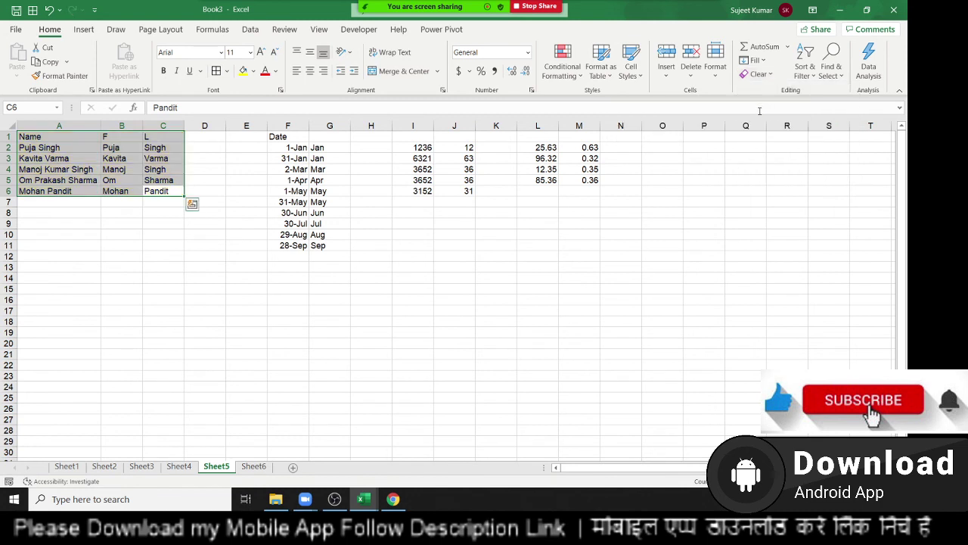
key("ctrl+z")
left_click(759, 74)
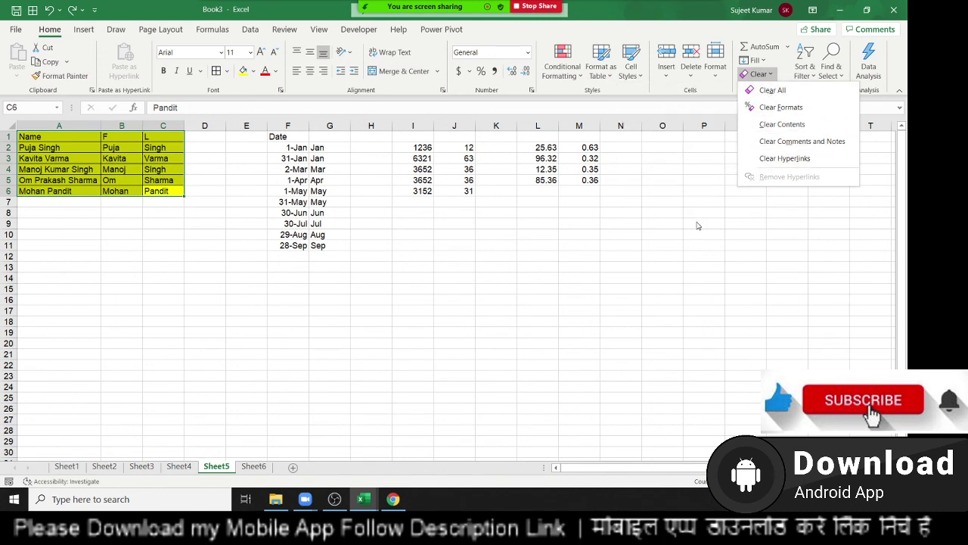
left_click(678, 257)
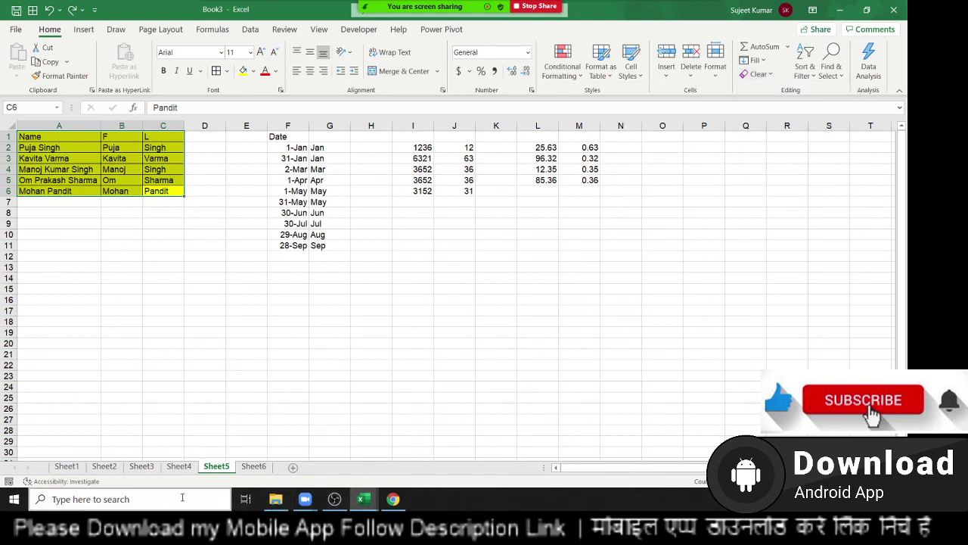
Look through Sheet6 and Sheet4, then return to Sheet5
left_click(252, 466)
left_click(181, 466)
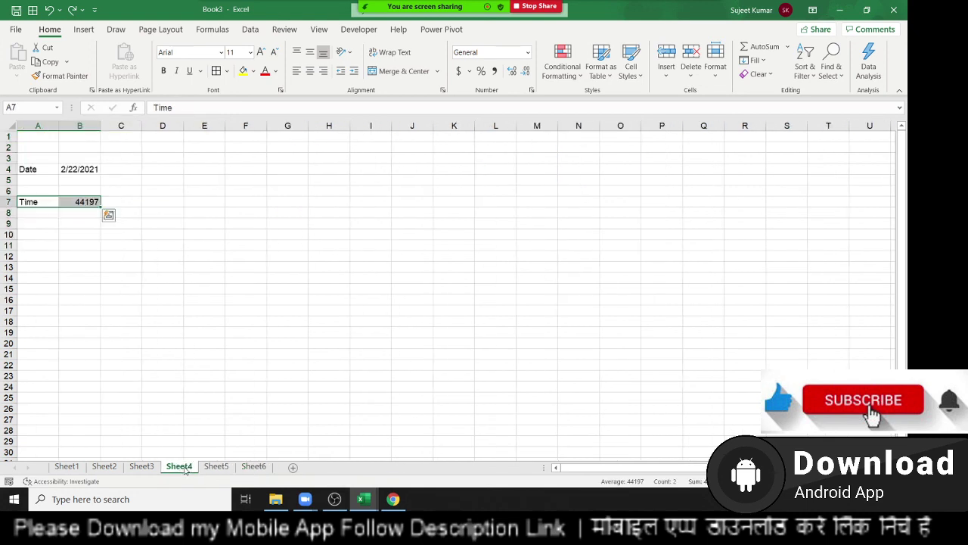
left_click(227, 467)
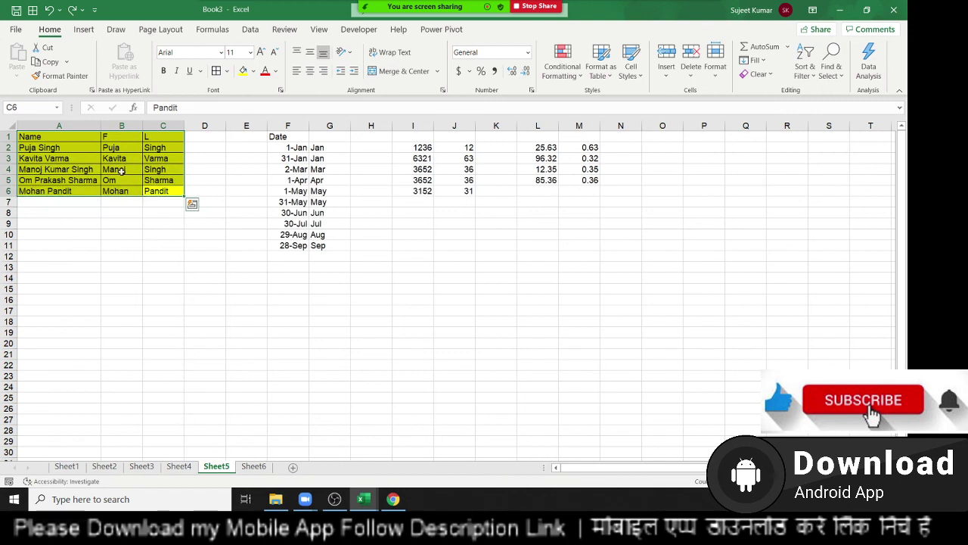
Select A1:P16, view the Fill options without choosing one, then minimize Book3
left_click_drag(46, 139, 704, 297)
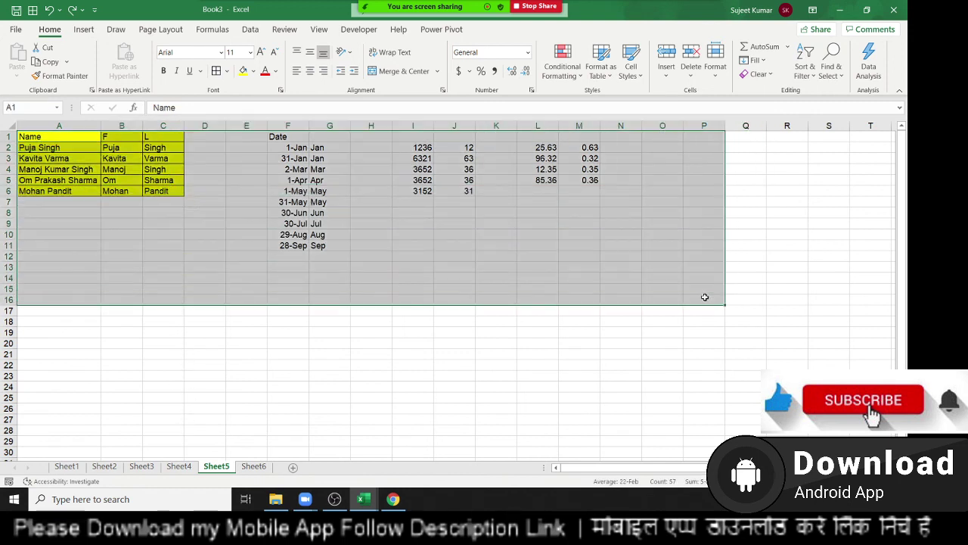
left_click(753, 60)
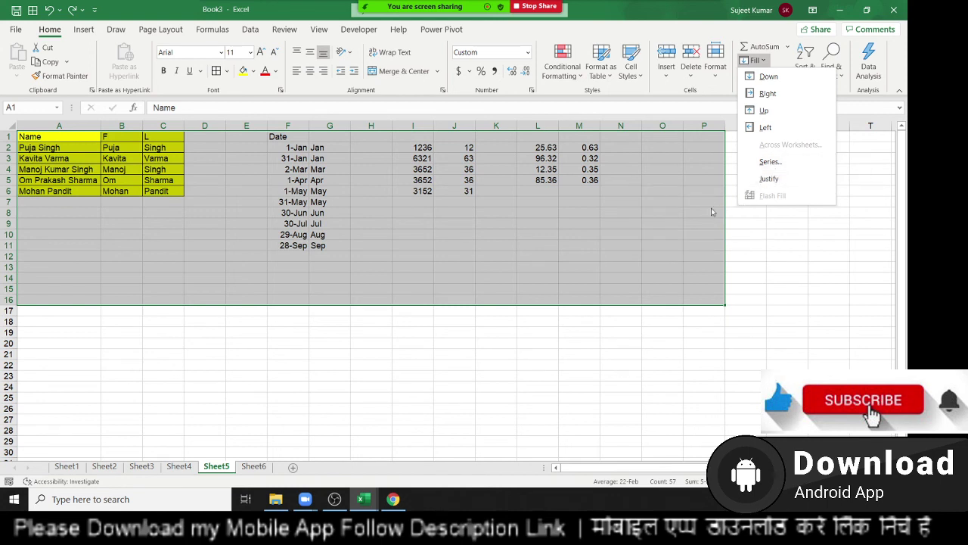
left_click(670, 225)
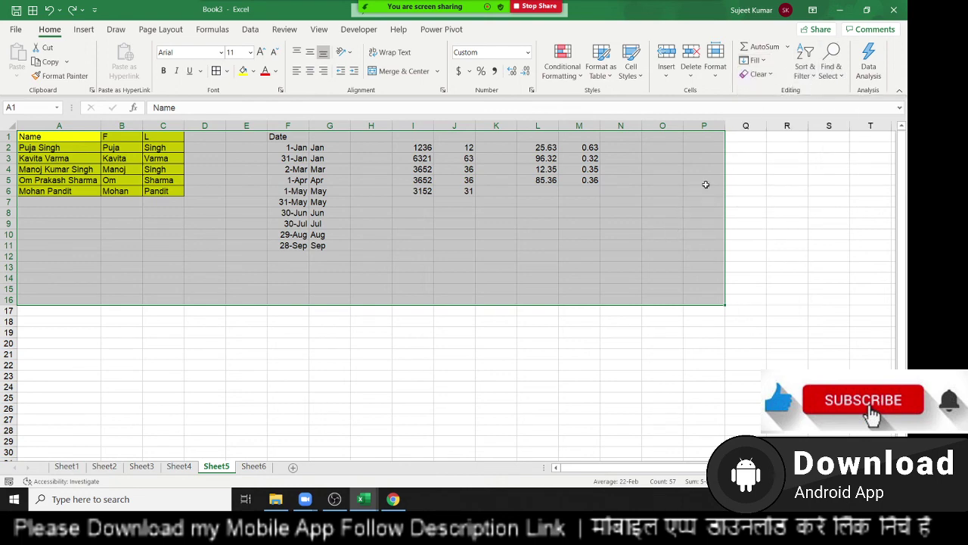
left_click(569, 244)
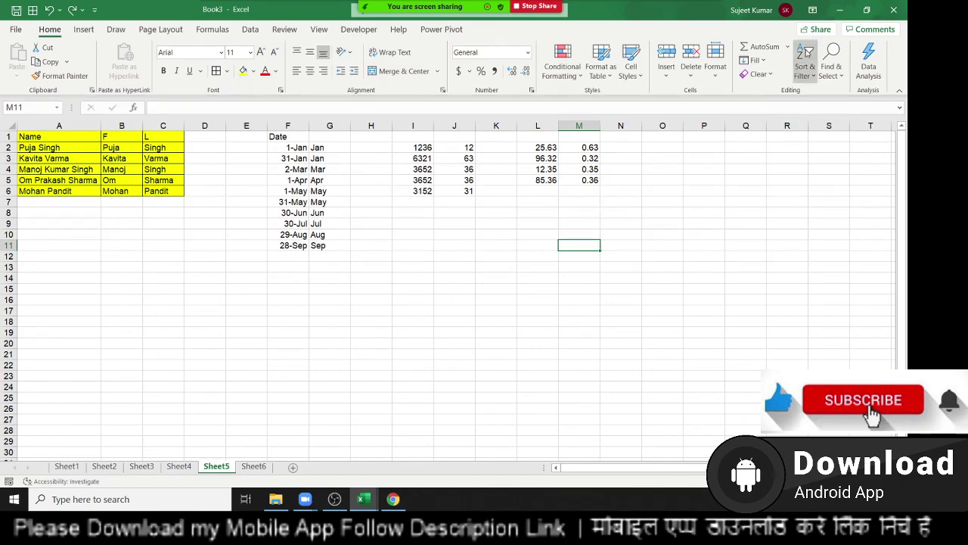
left_click(840, 9)
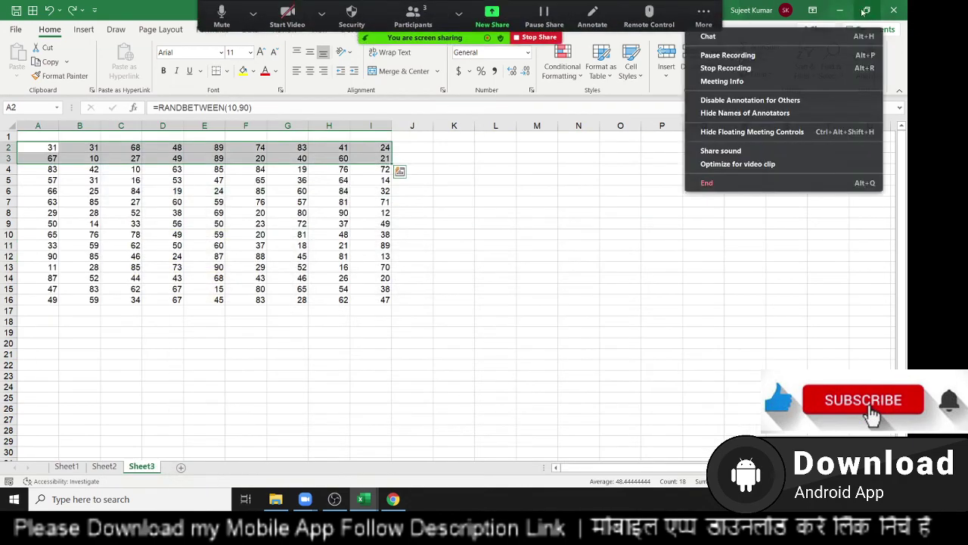
Minimize the random-numbers workbook to leave the desktop showing, then open and close Zoom's More menu
left_click(839, 9)
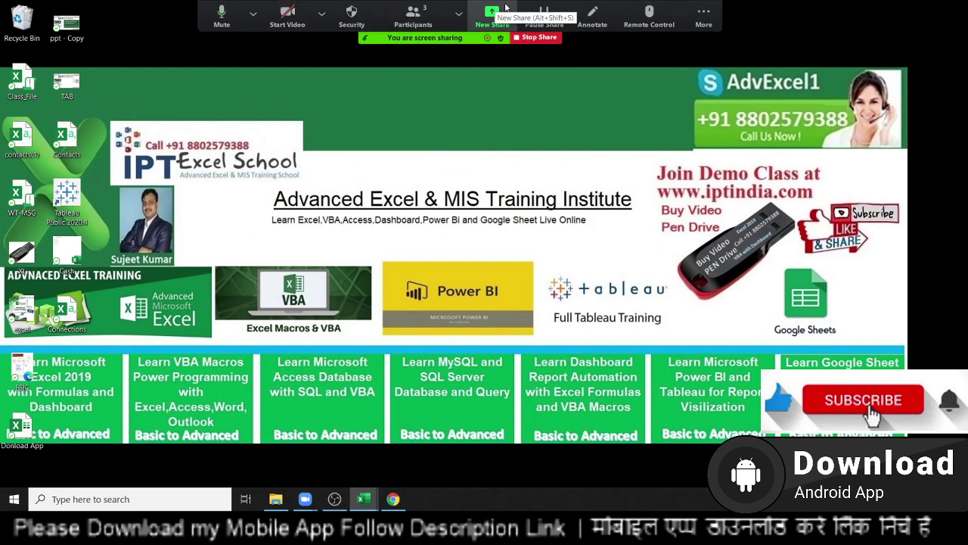
left_click(686, 5)
left_click(575, 168)
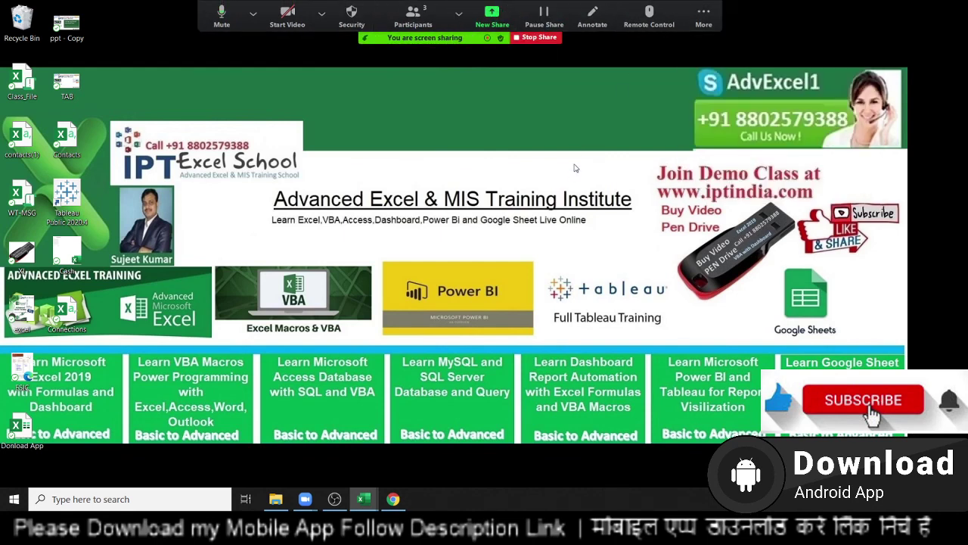